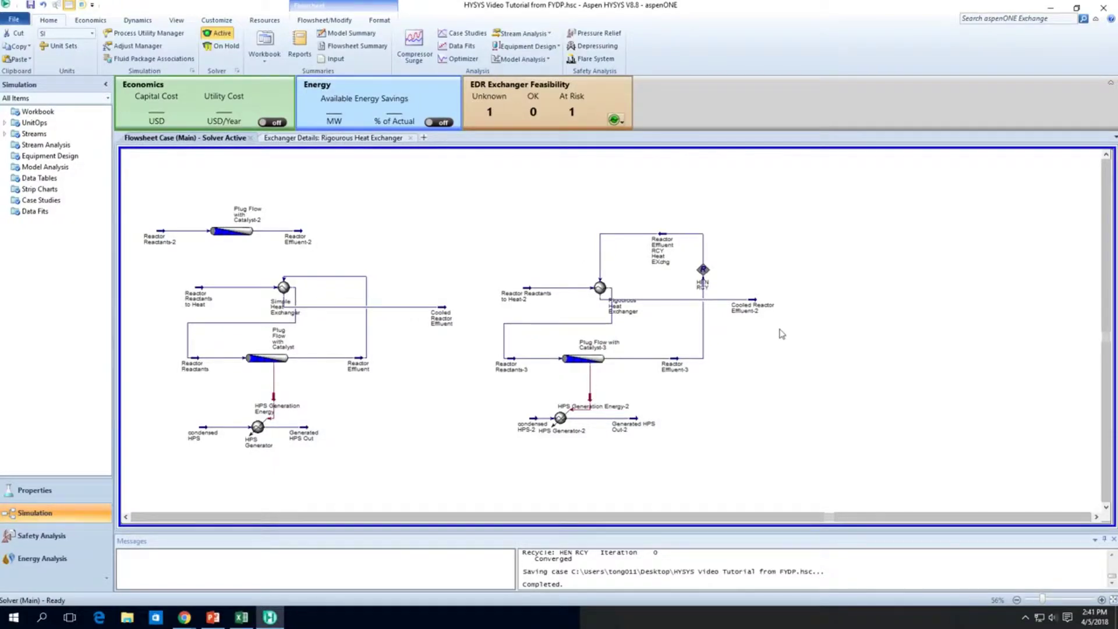
Confirm the rigorous heat exchanger's 125.0 C shell-side outlet temperature and close it
mouse_move(752, 303)
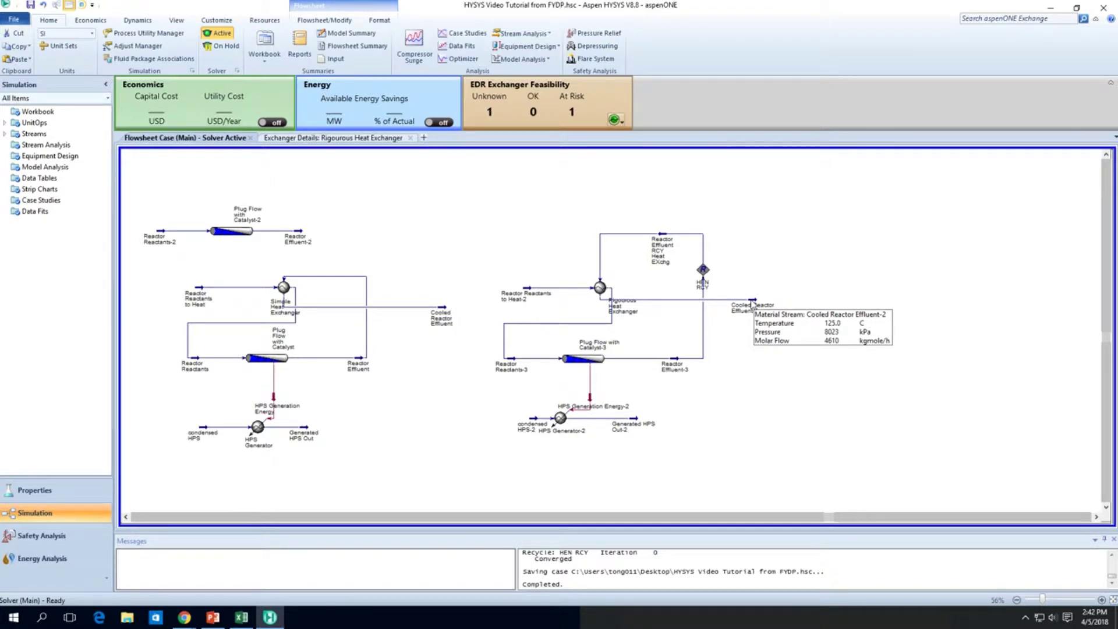
double_click(601, 288)
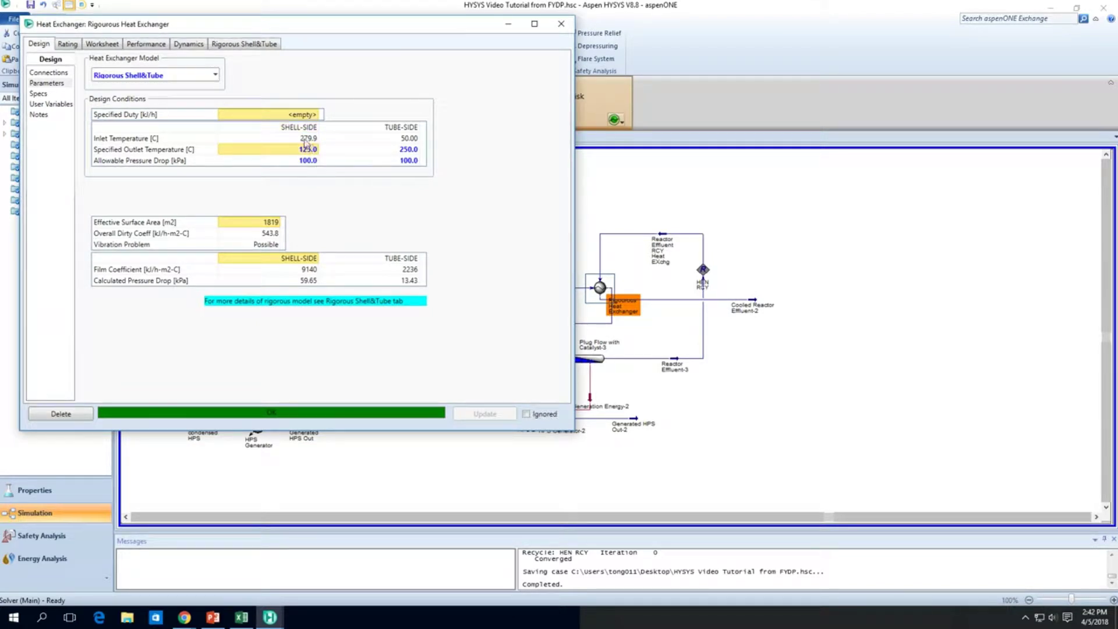
click(307, 151)
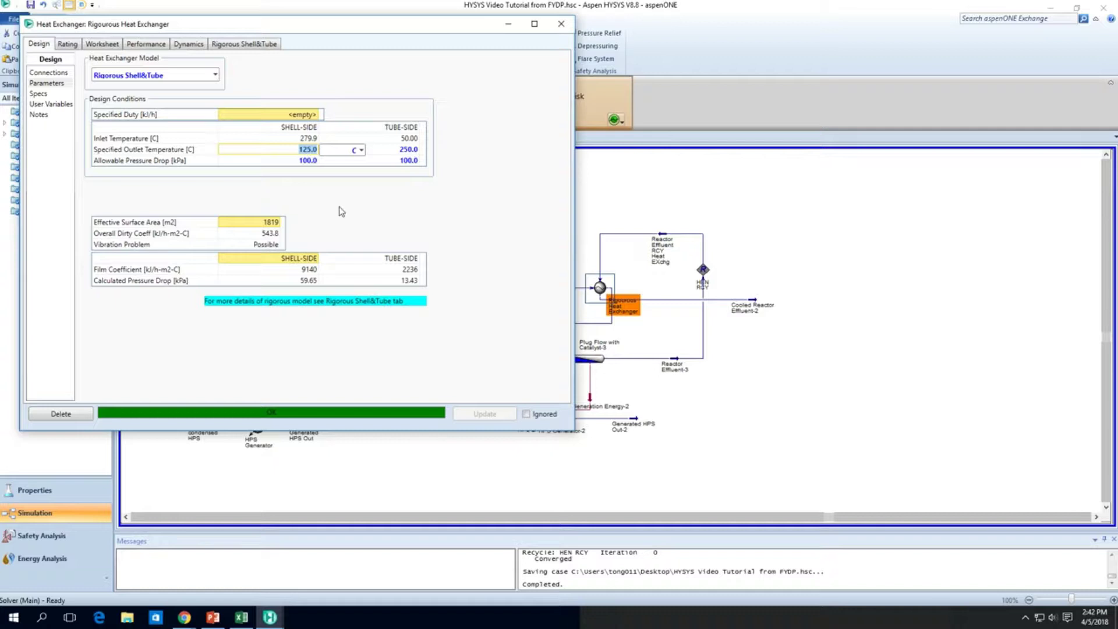
key(Return)
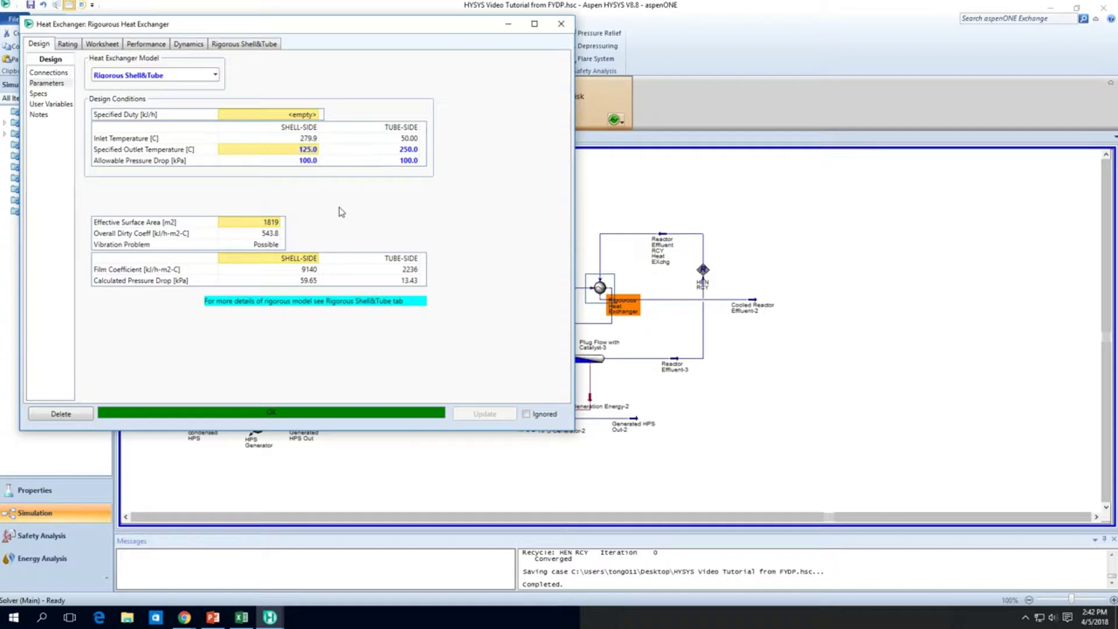
click(554, 30)
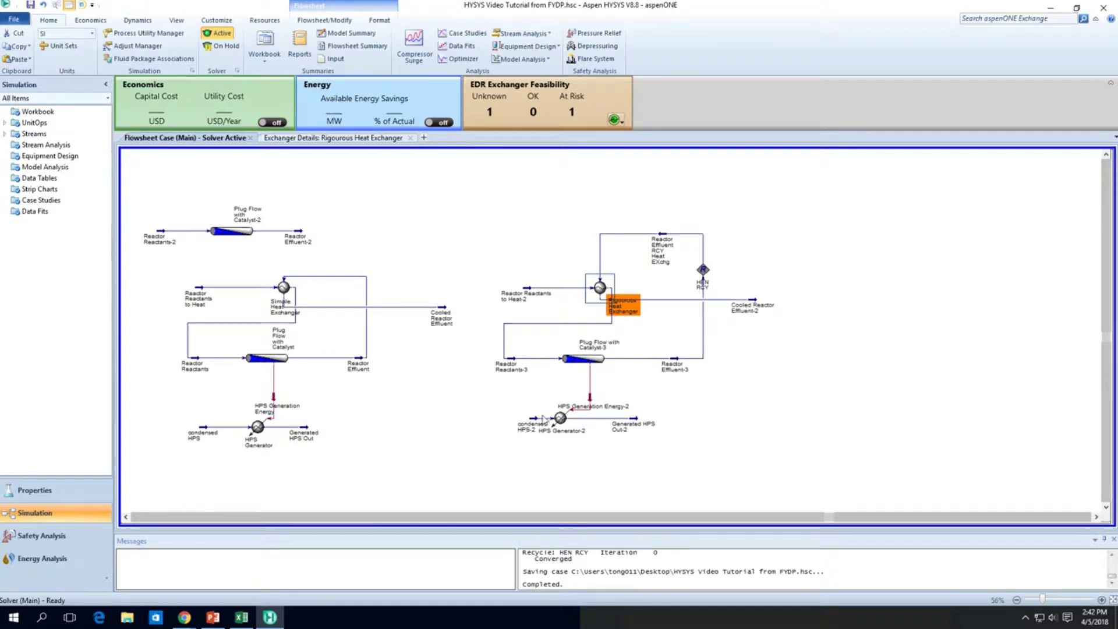
Select Reactor Effluent-3 and bring up the Plug Flow with Catalyst-3 reactor's settings
mouse_move(599, 361)
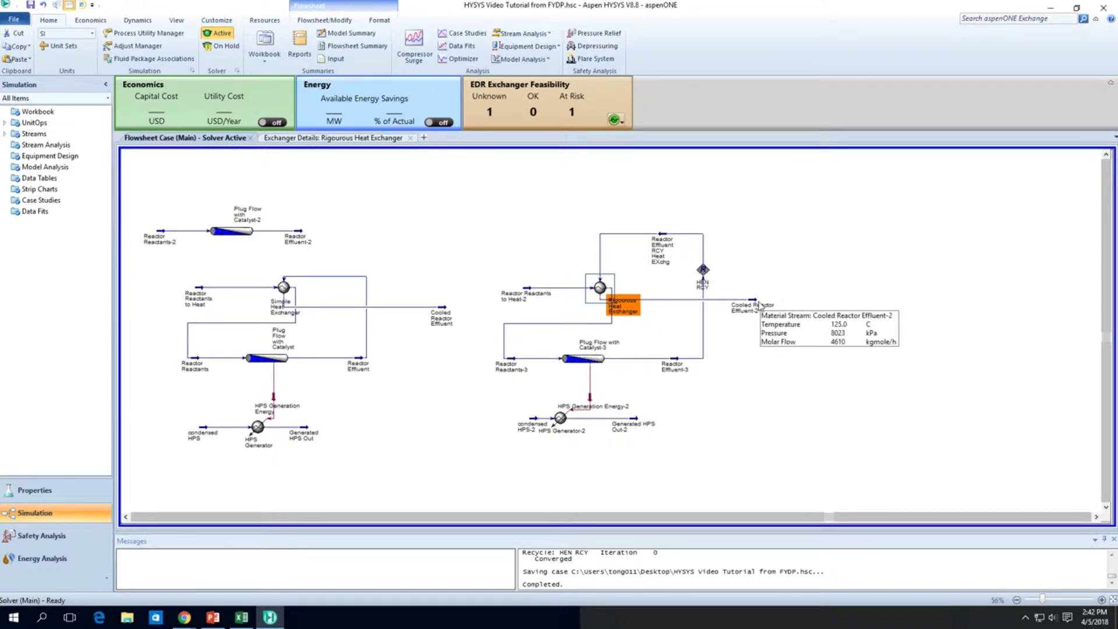
mouse_move(677, 368)
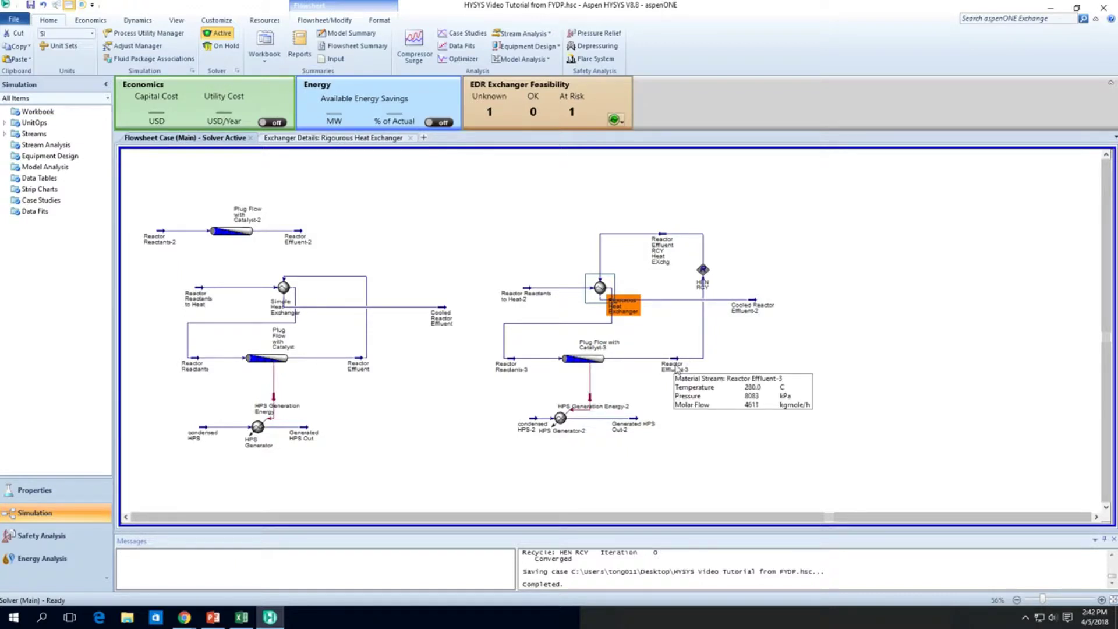
click(677, 368)
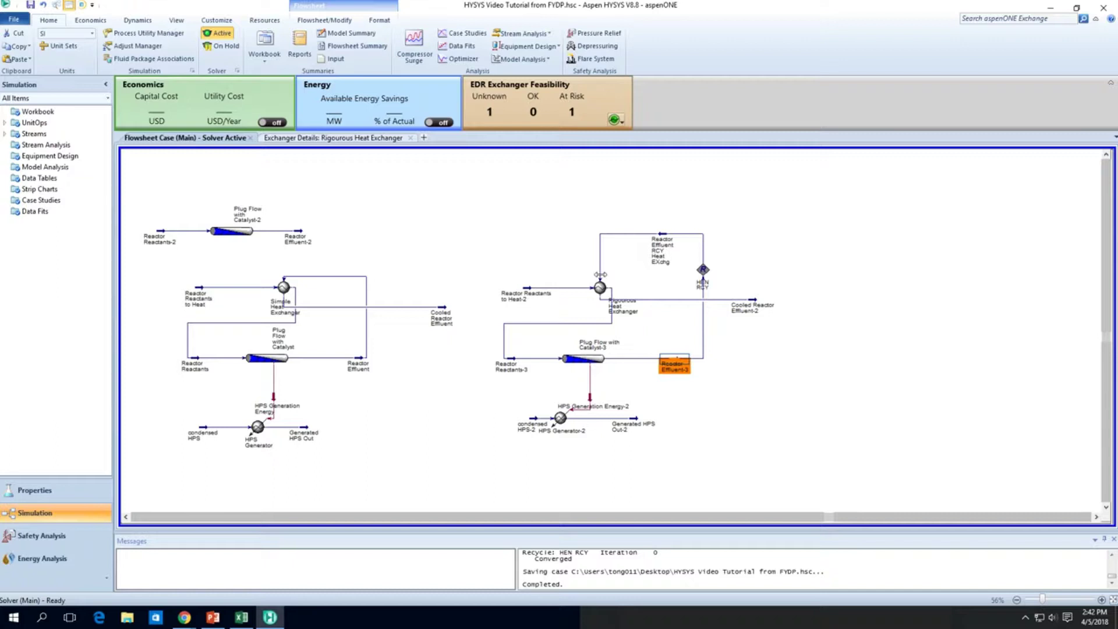
mouse_move(601, 296)
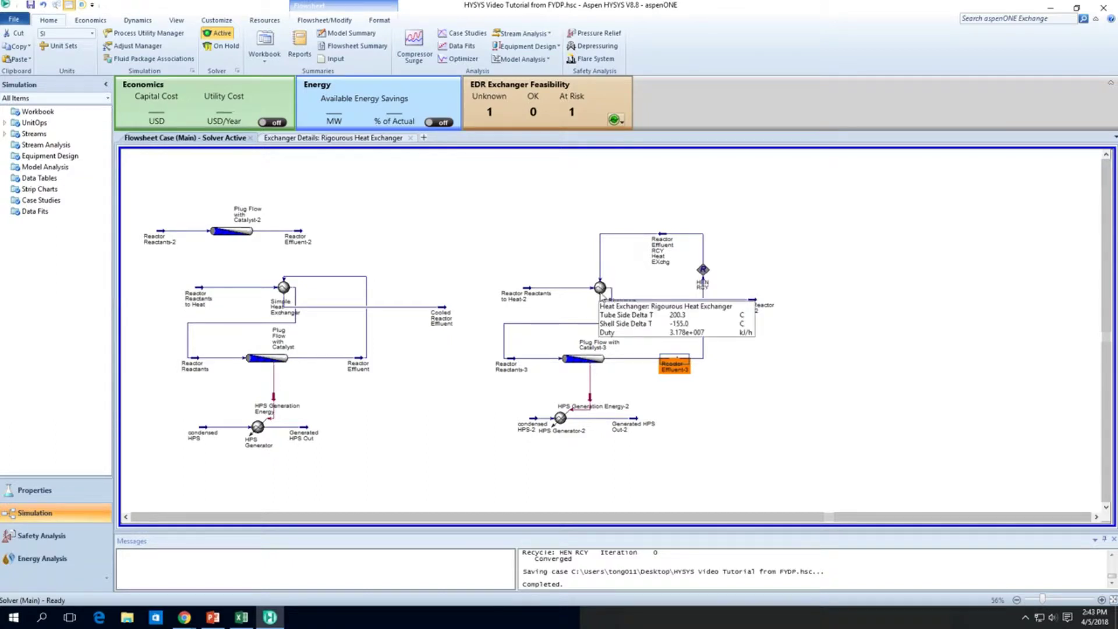
mouse_move(603, 324)
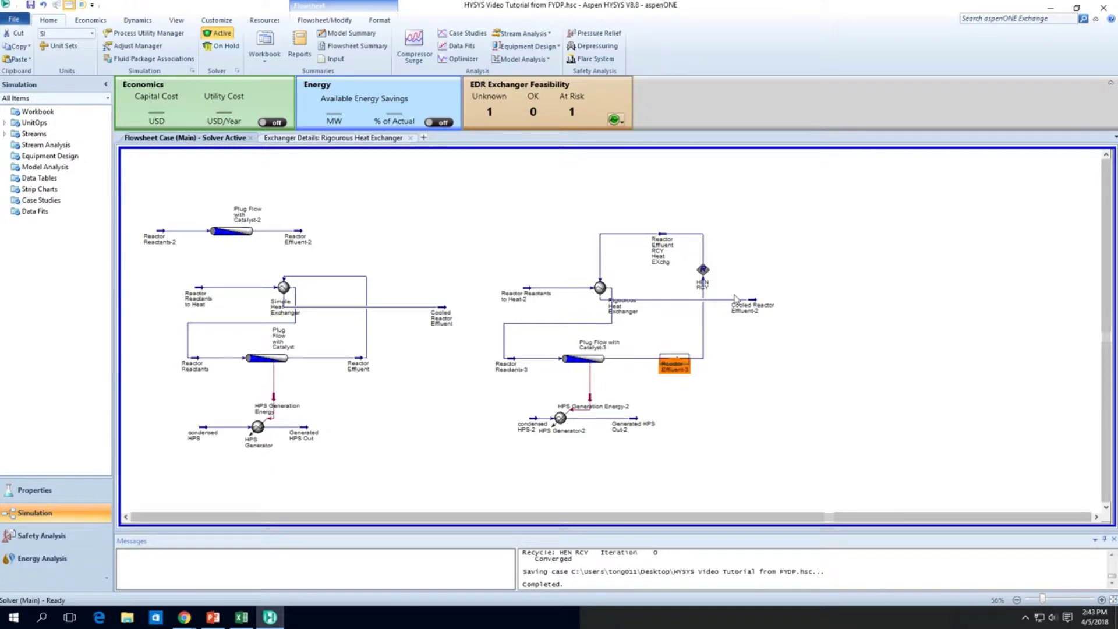
mouse_move(674, 363)
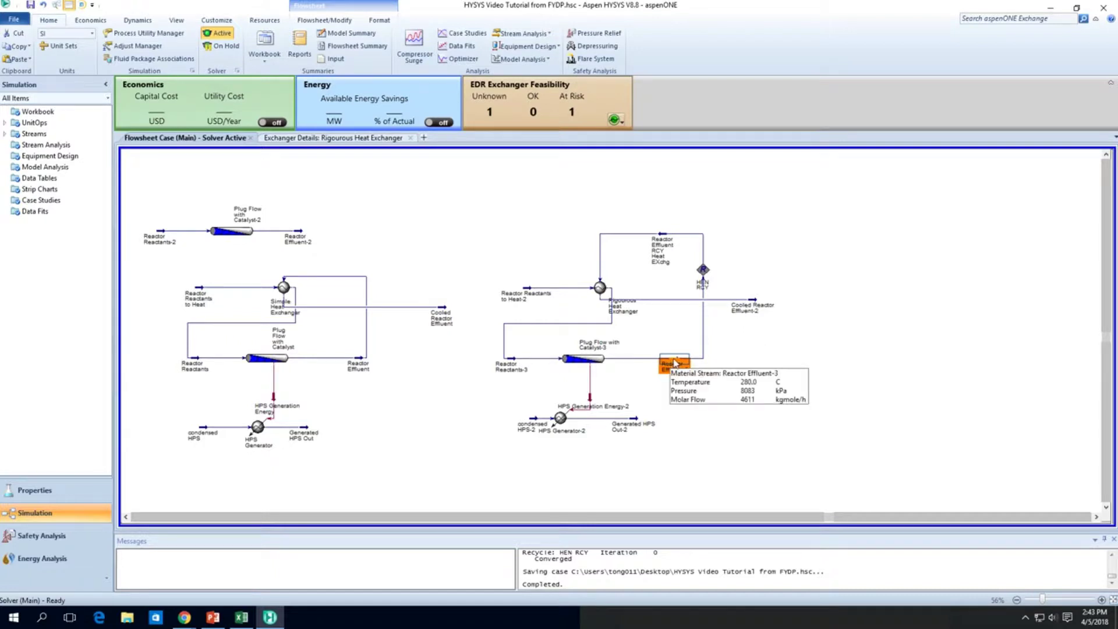
double_click(592, 362)
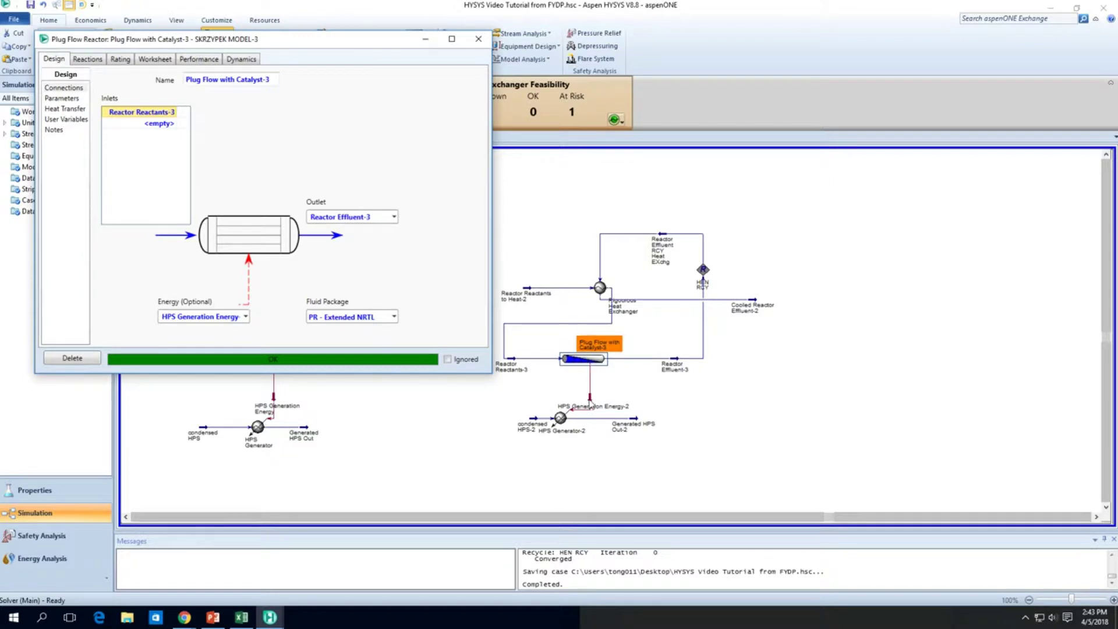
click(591, 401)
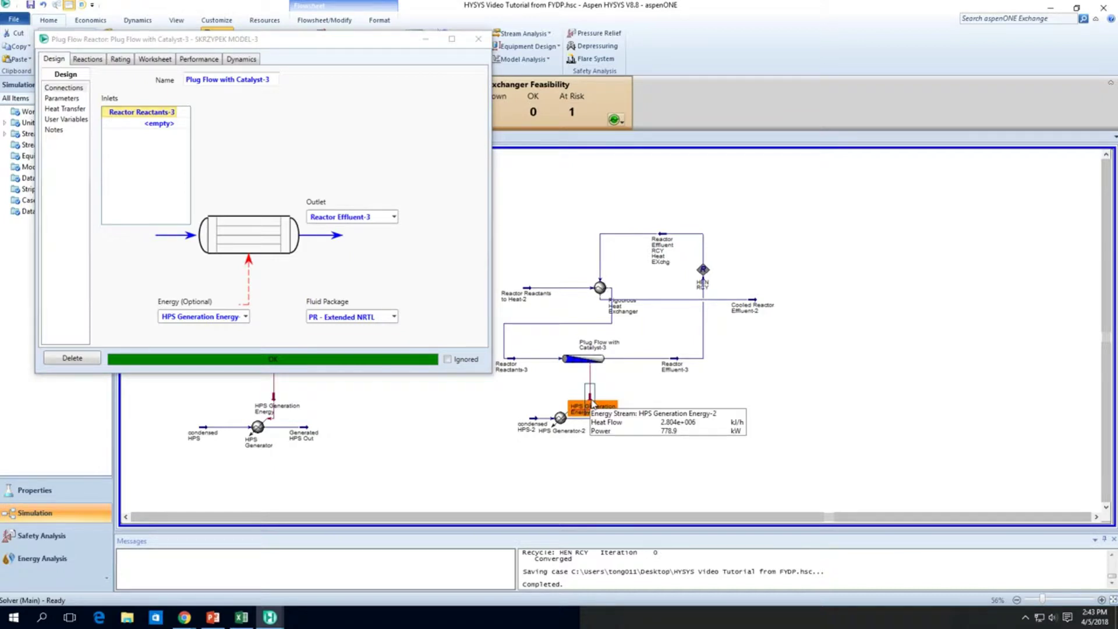
click(626, 405)
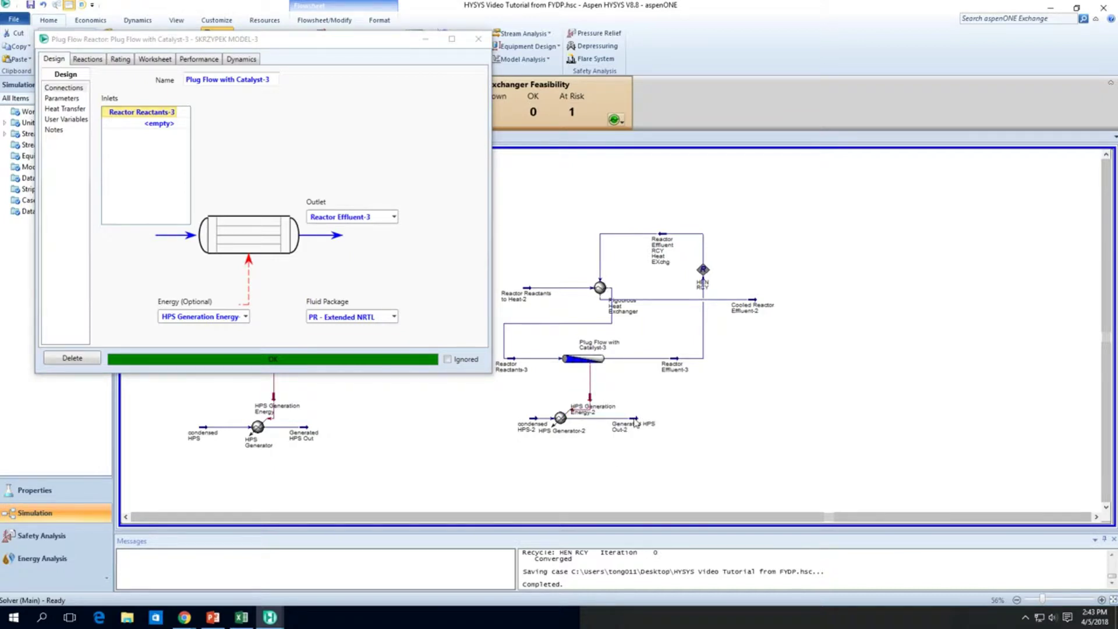
Check the component molar flows of Cooled Reactor Effluent-2, then close its window
mouse_move(675, 369)
double_click(754, 305)
click(87, 120)
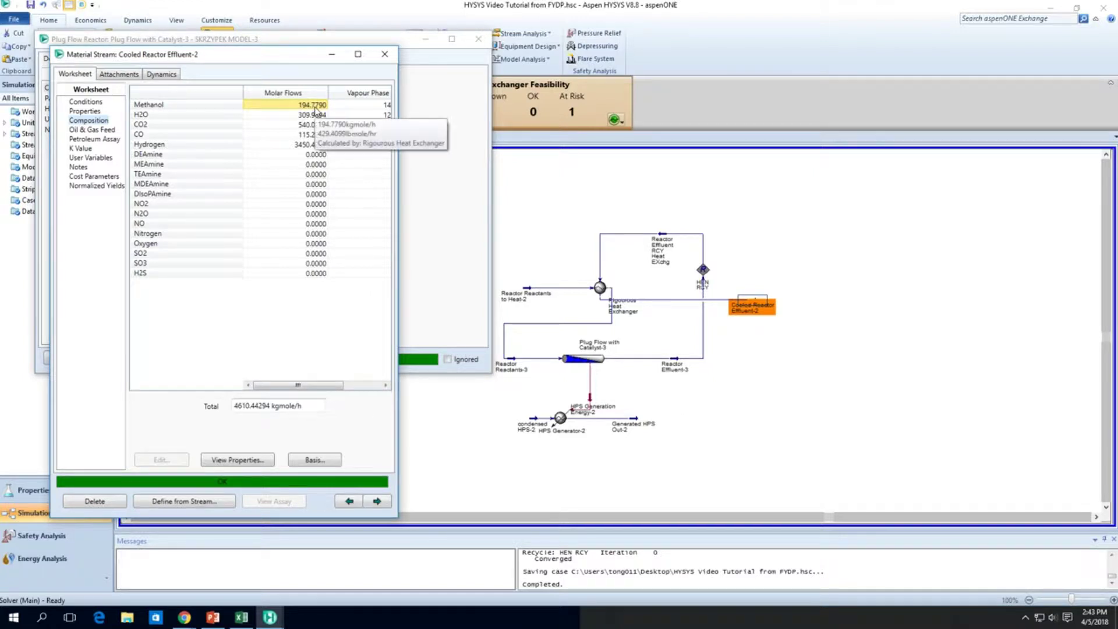
click(384, 61)
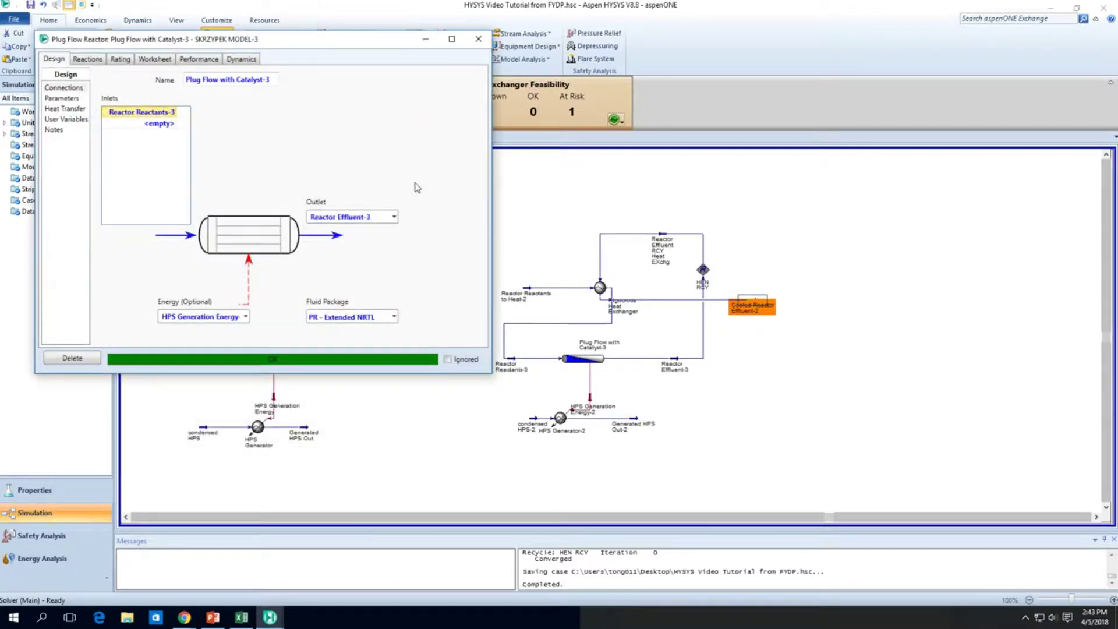
On the reactor's Rating tab, set the number of tubes to 600
click(102, 61)
click(121, 60)
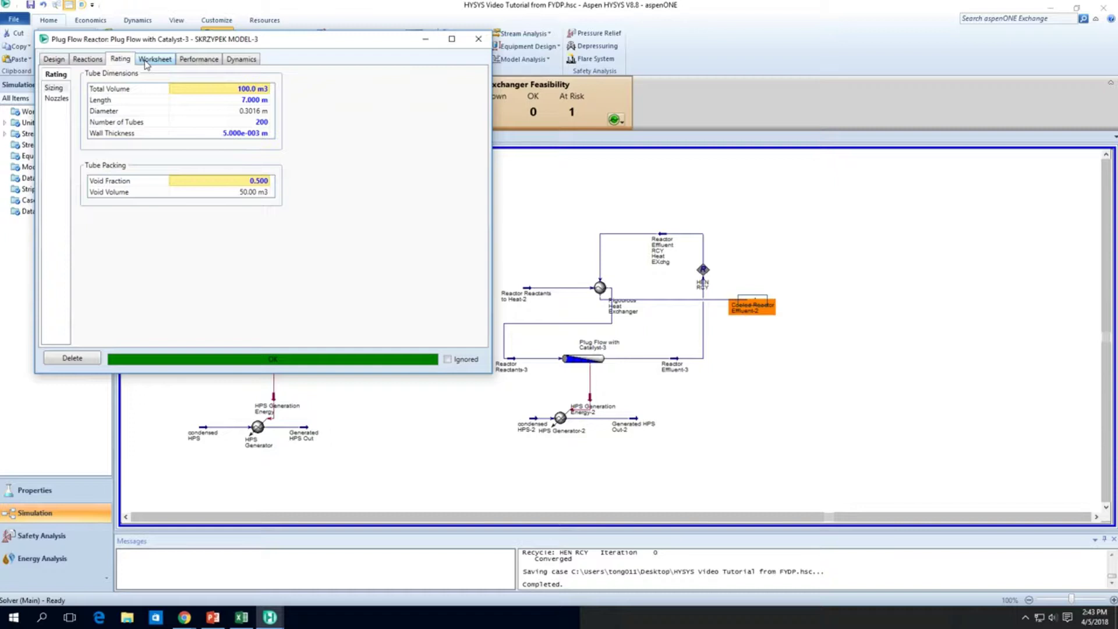
click(238, 127)
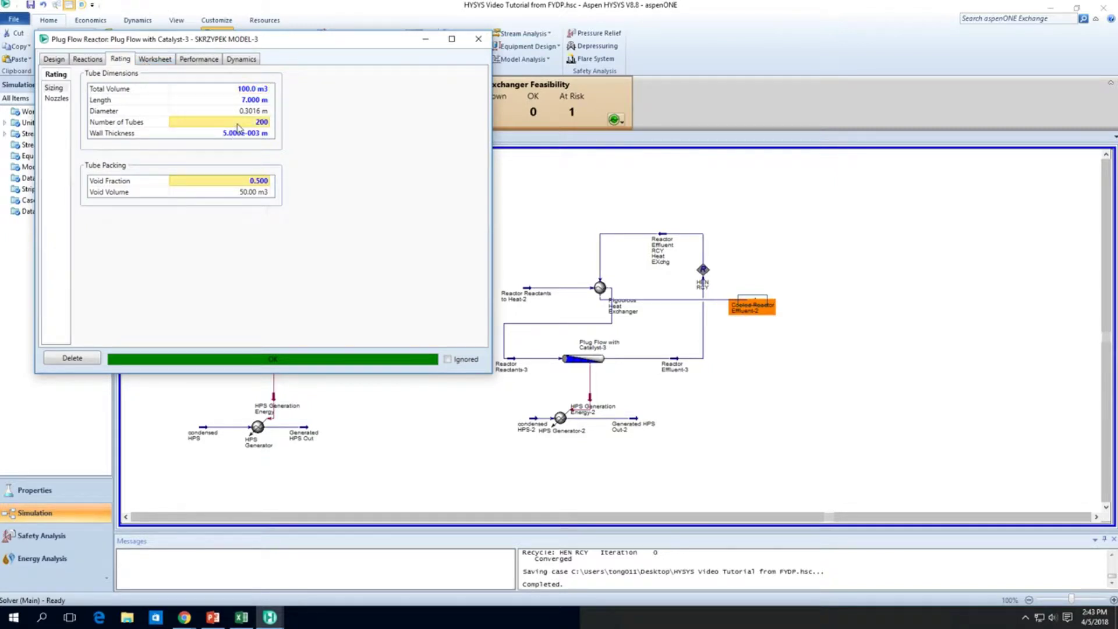
text(600)
key(Return)
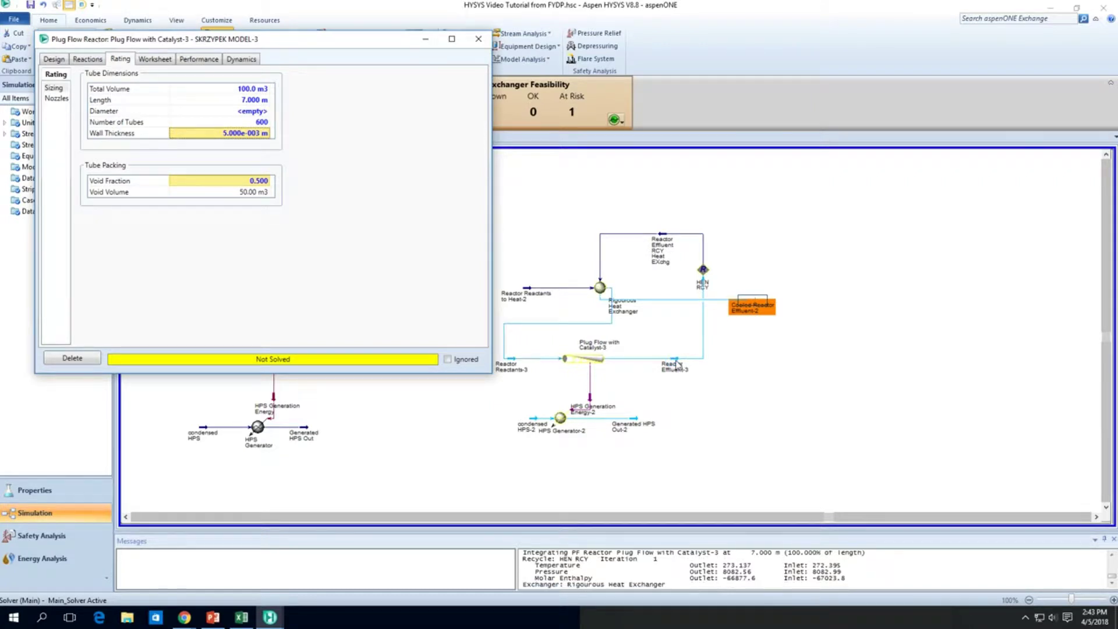
Raise the tube count to 700 and check the re-converged Reactor Effluent-3 on the flowsheet
click(674, 366)
mouse_move(677, 364)
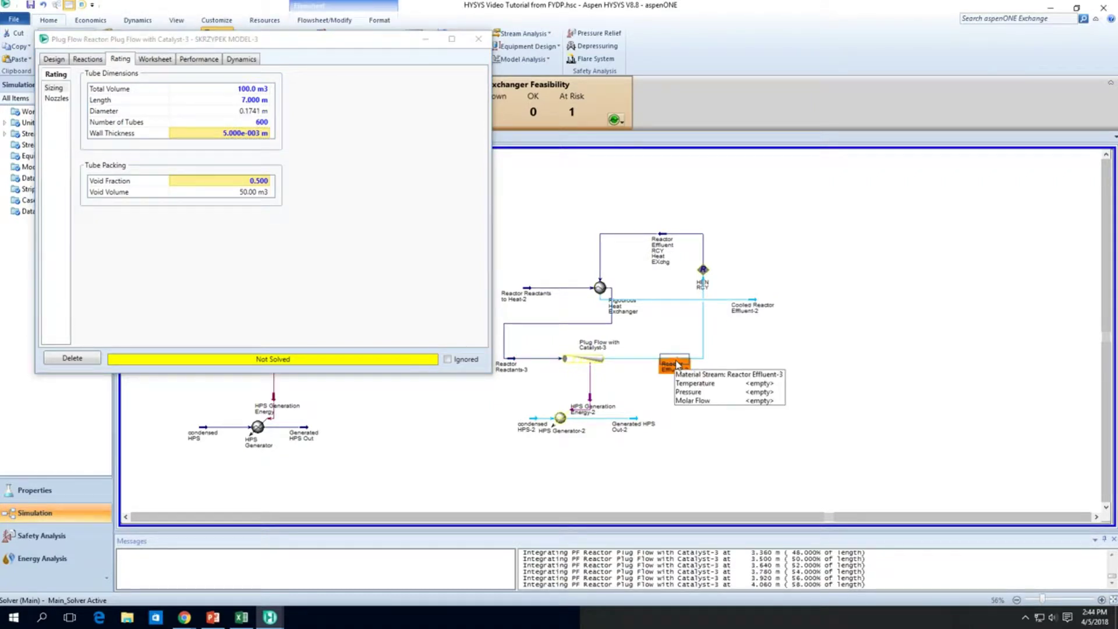
double_click(675, 361)
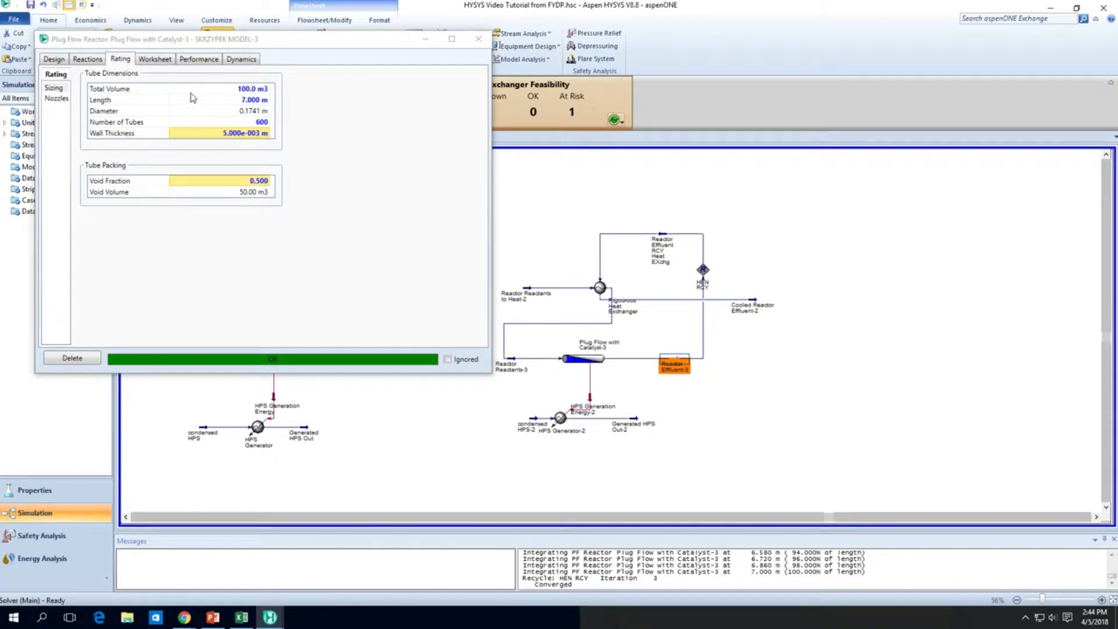
click(245, 123)
text(700)
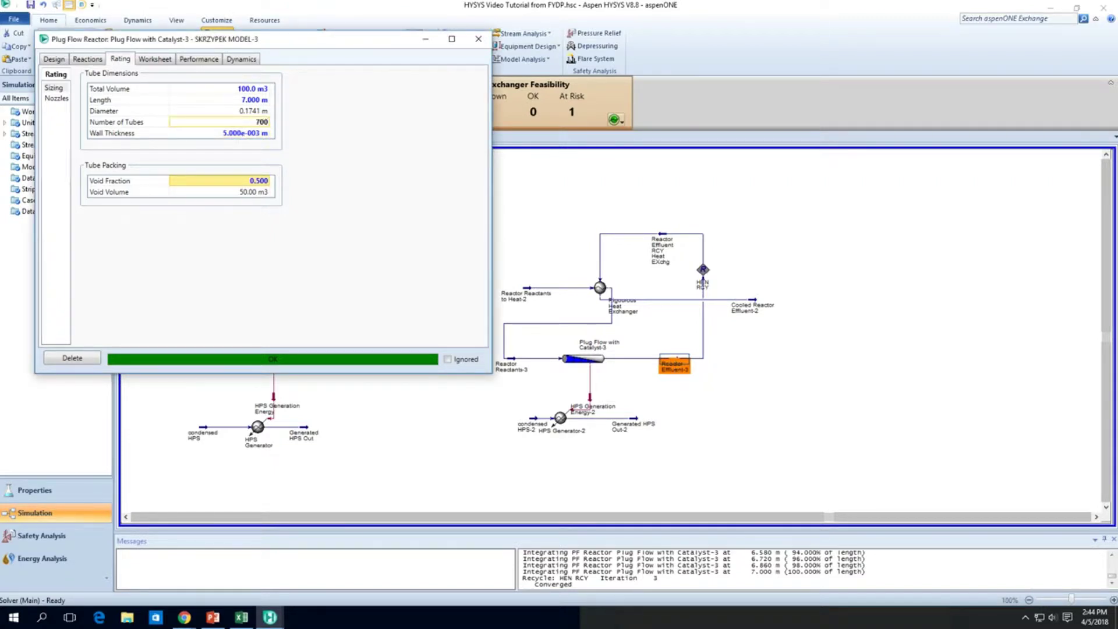
key(Return)
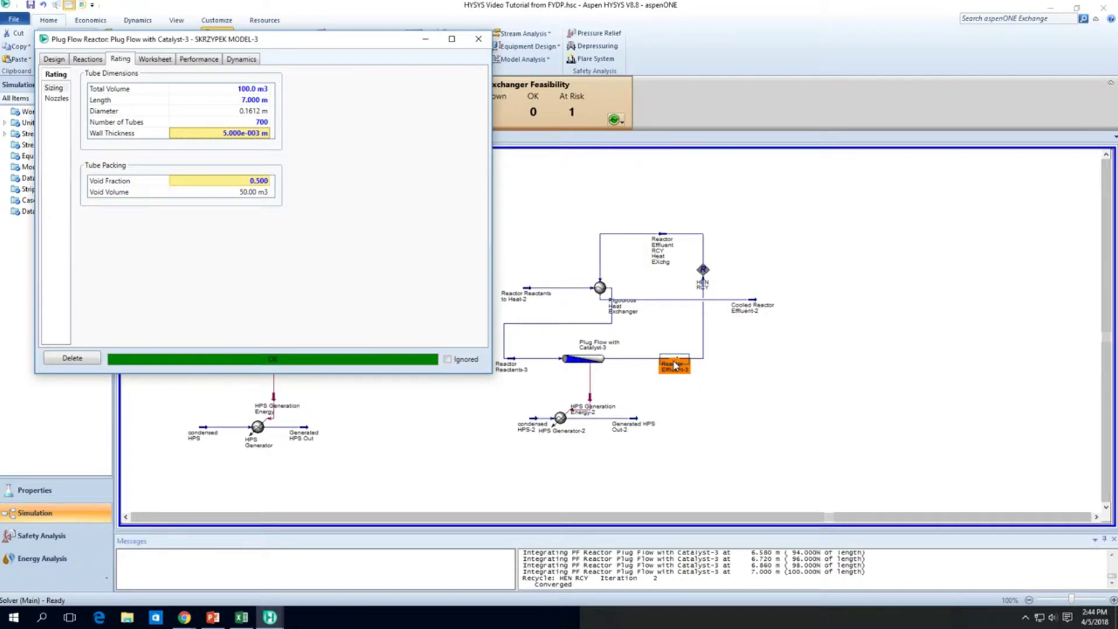
click(675, 365)
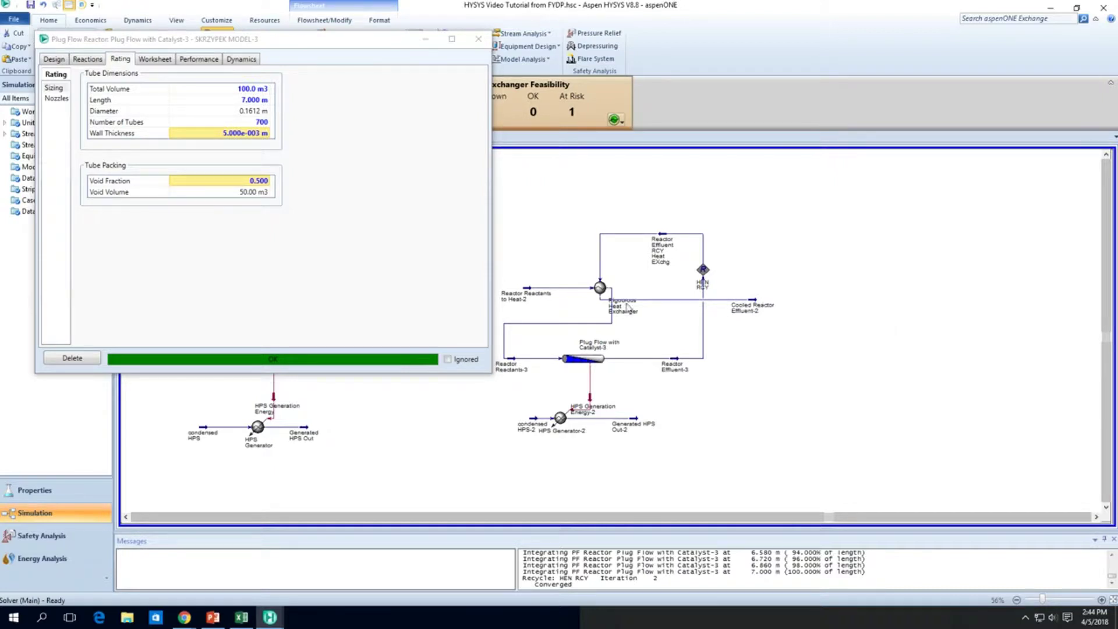
mouse_move(593, 365)
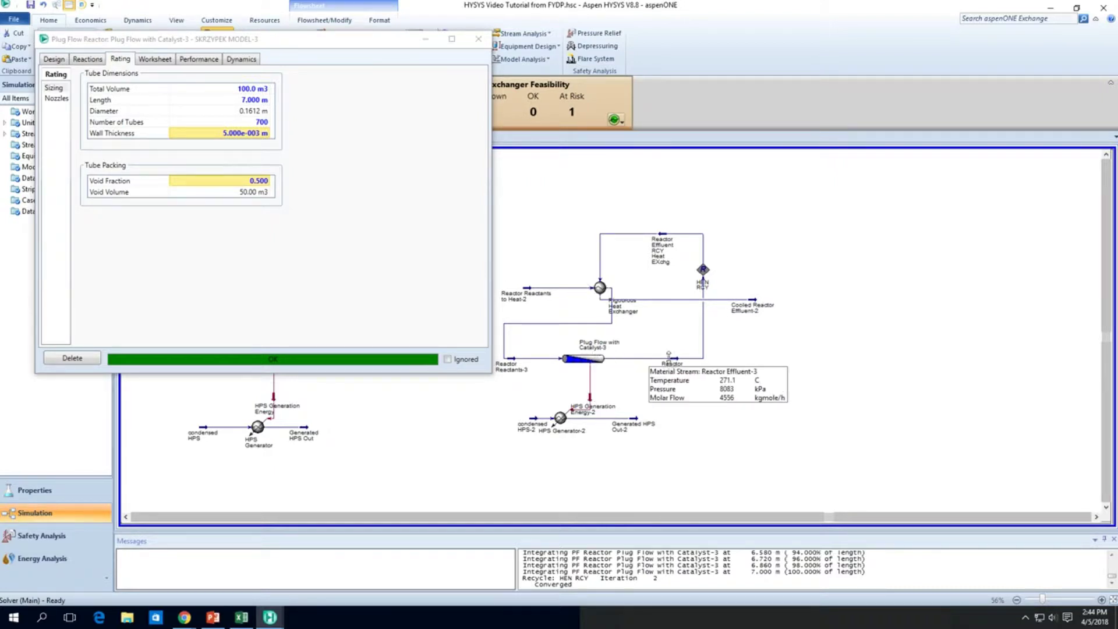
mouse_move(634, 428)
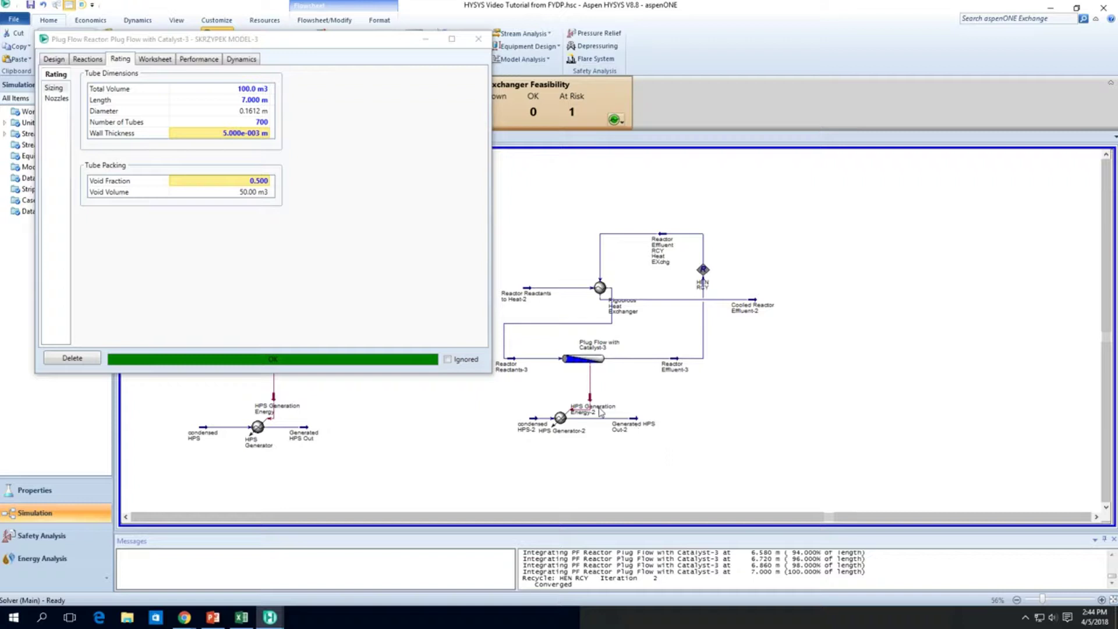
mouse_move(590, 398)
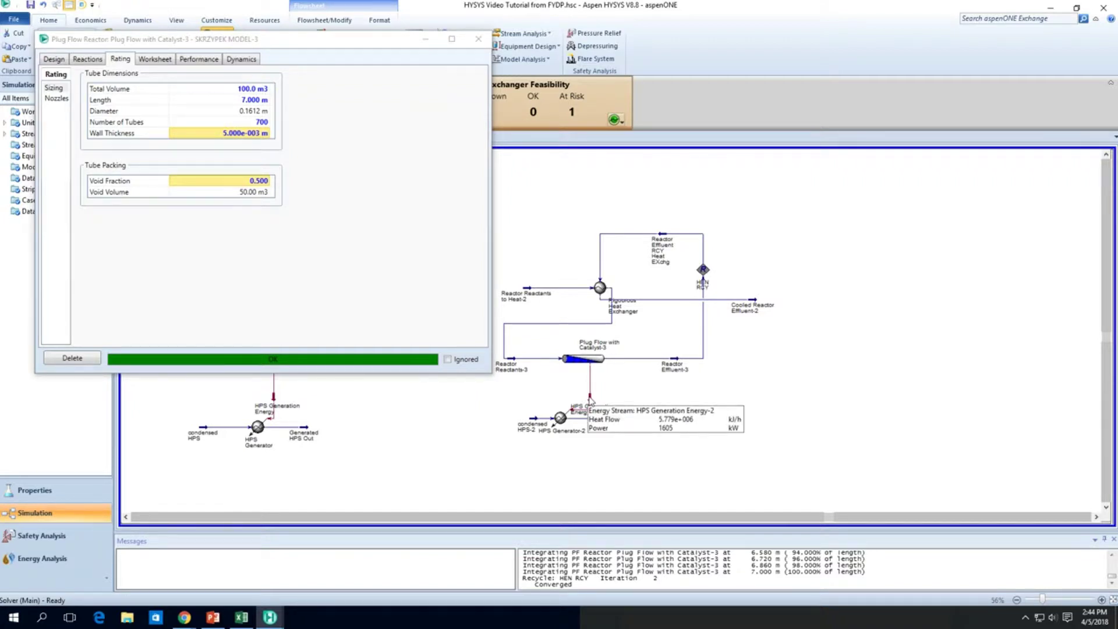
Enter 50000 as the reactor's wall heat transfer and switch it to a different unit
click(81, 61)
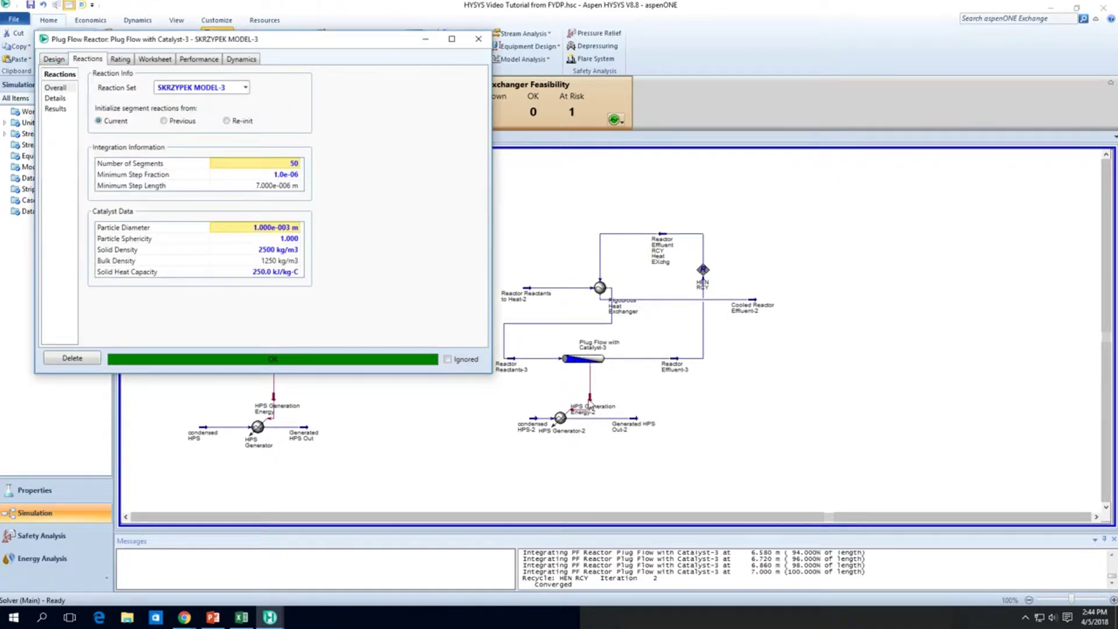
click(591, 402)
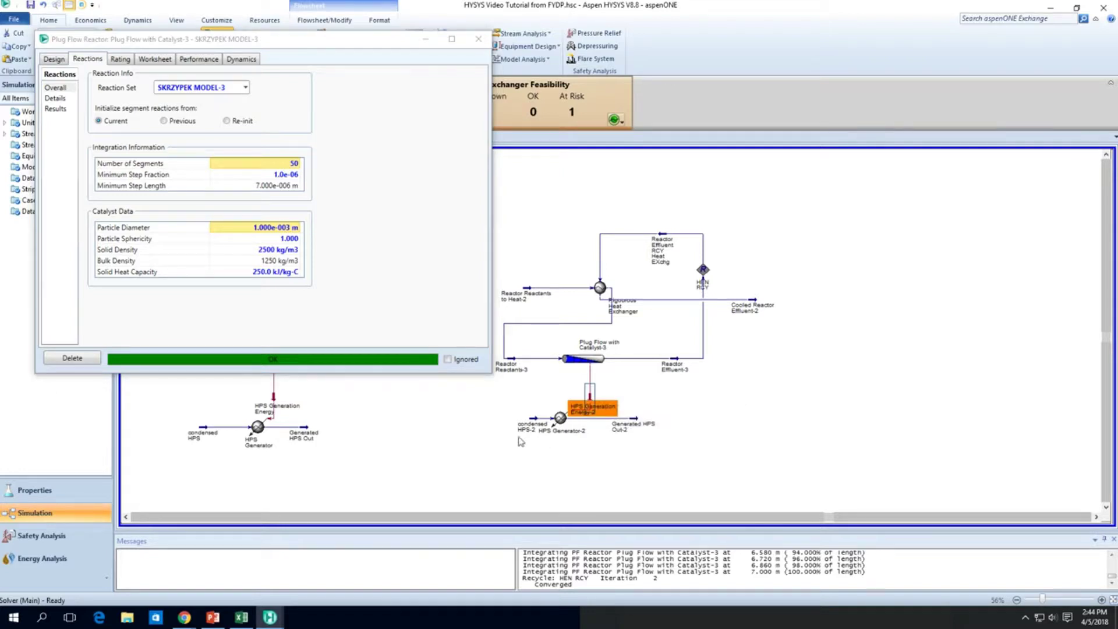
mouse_move(530, 422)
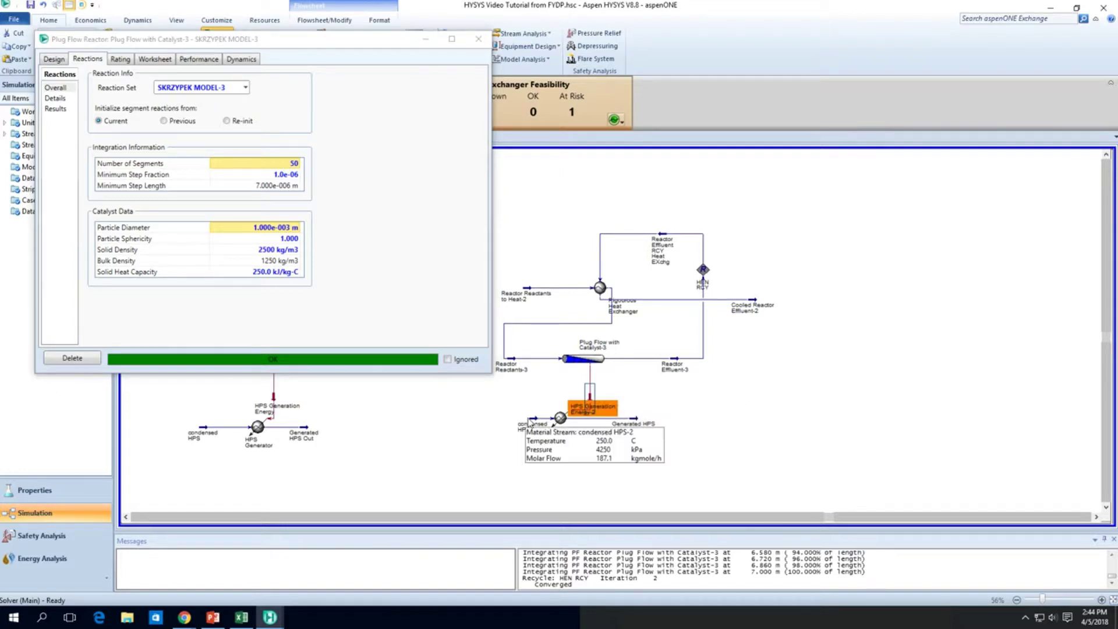
click(55, 59)
click(66, 108)
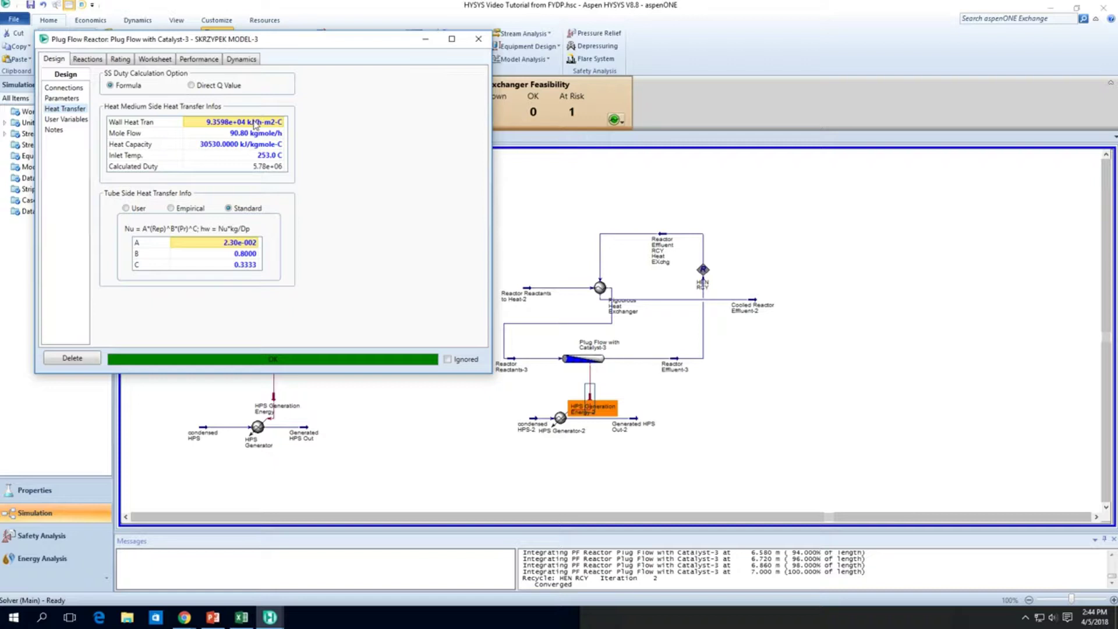
text(5)
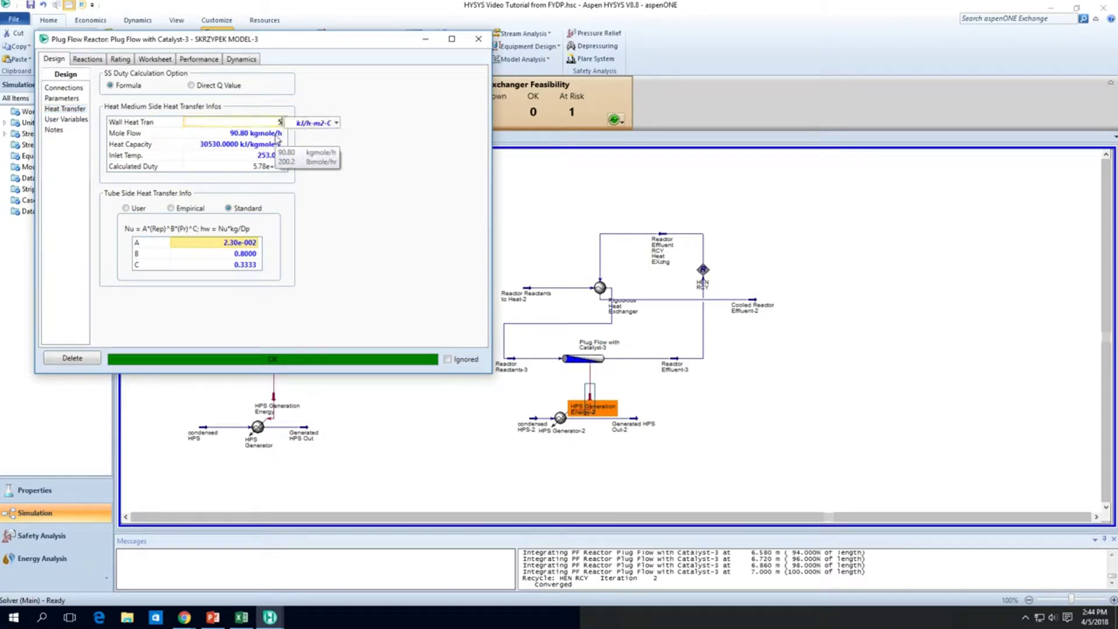
text(0000)
key(Return)
click(312, 127)
click(314, 163)
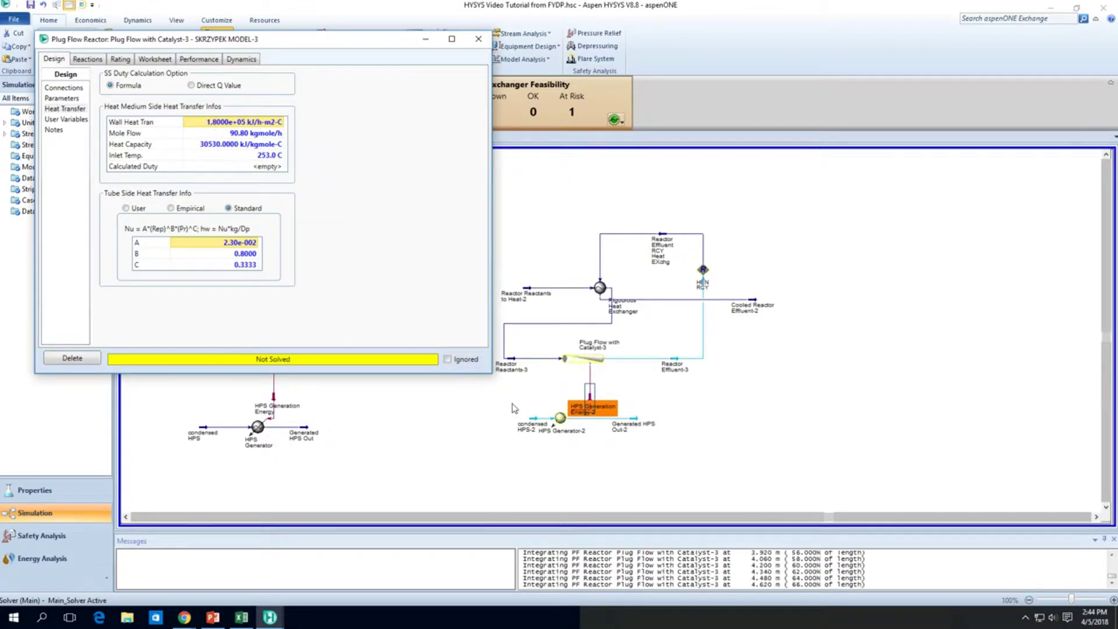
Set the coolant mole flow to 187.1 kgmole/h while checking the condensed HPS-2 stream
click(539, 424)
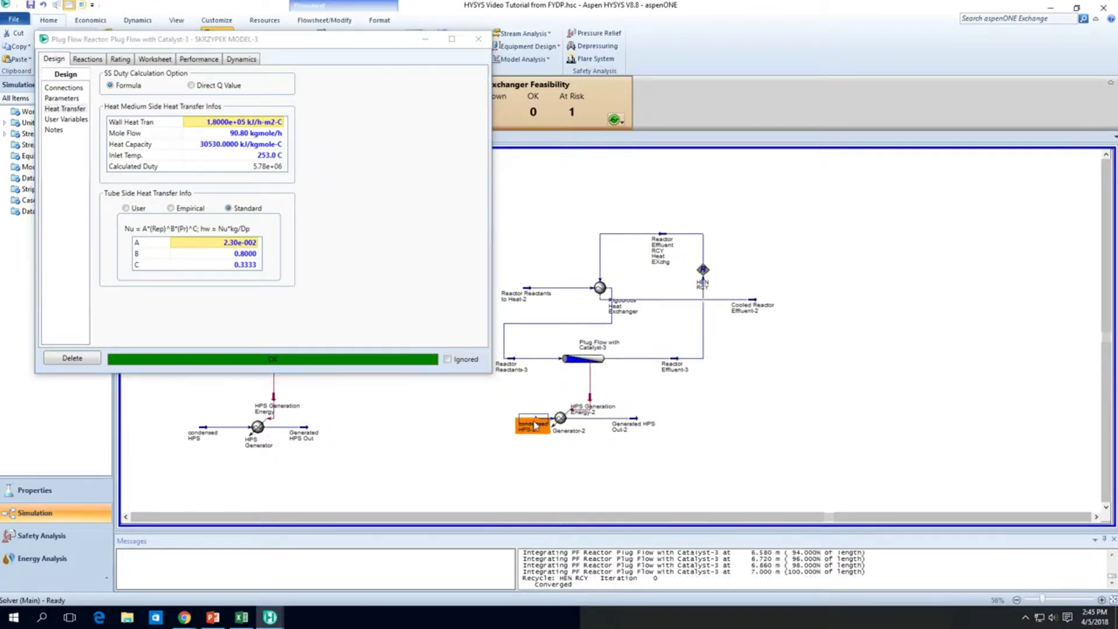
click(255, 134)
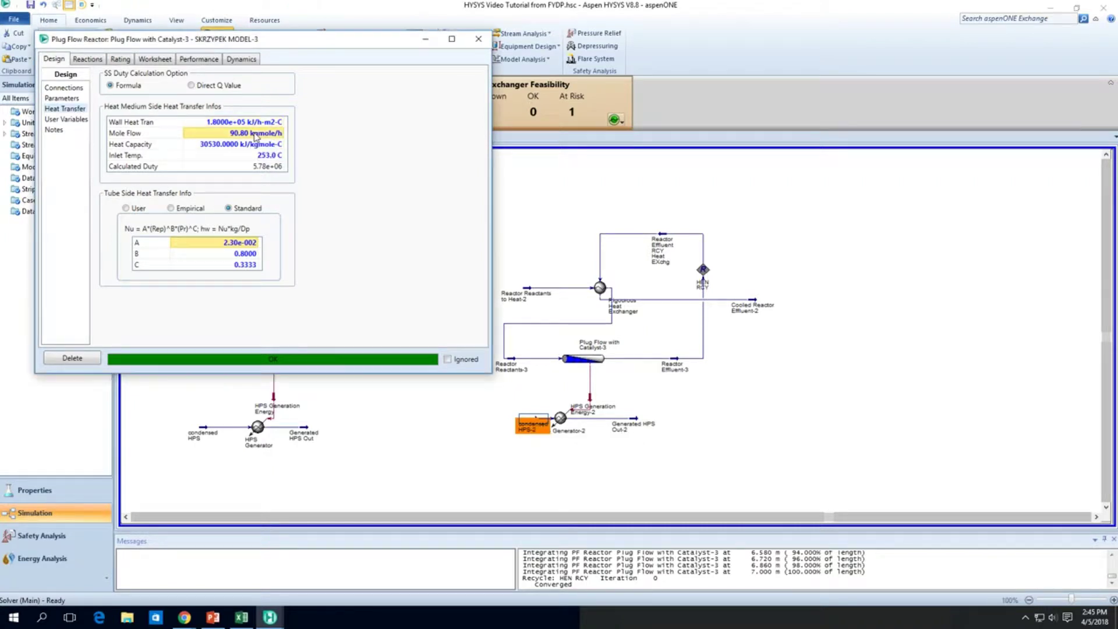
click(589, 400)
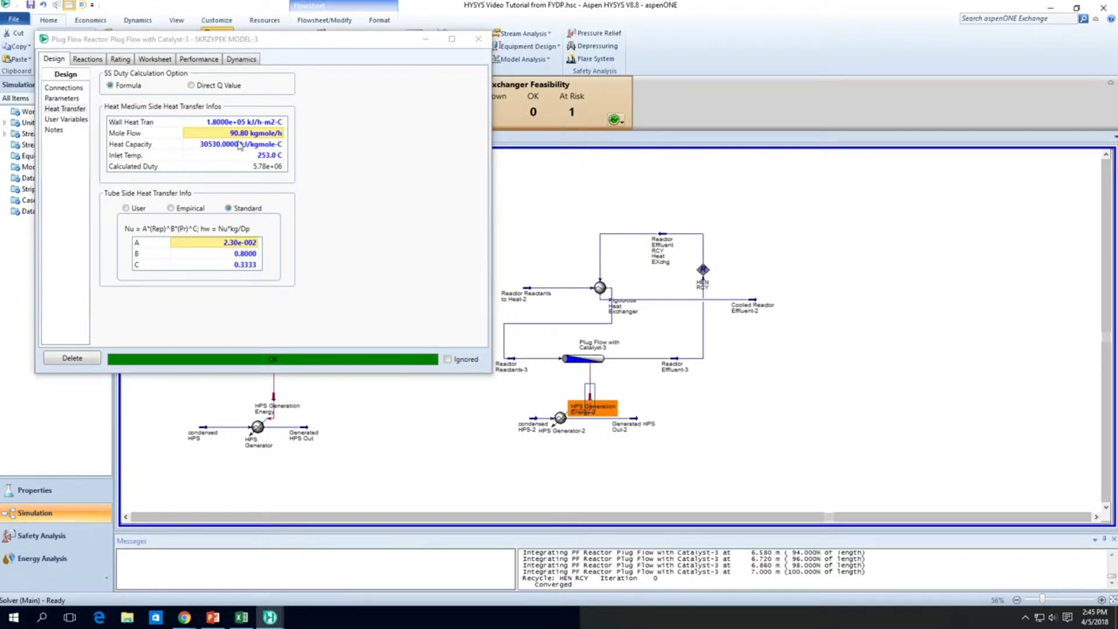
mouse_move(536, 424)
click(266, 134)
text(187.1)
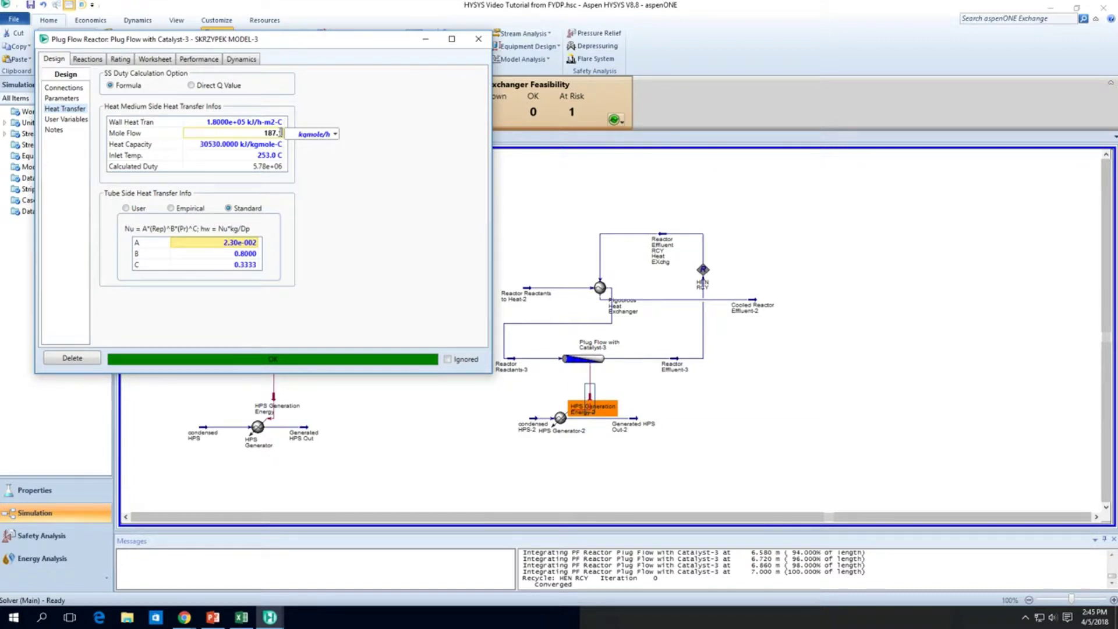
mouse_move(275, 132)
key(Return)
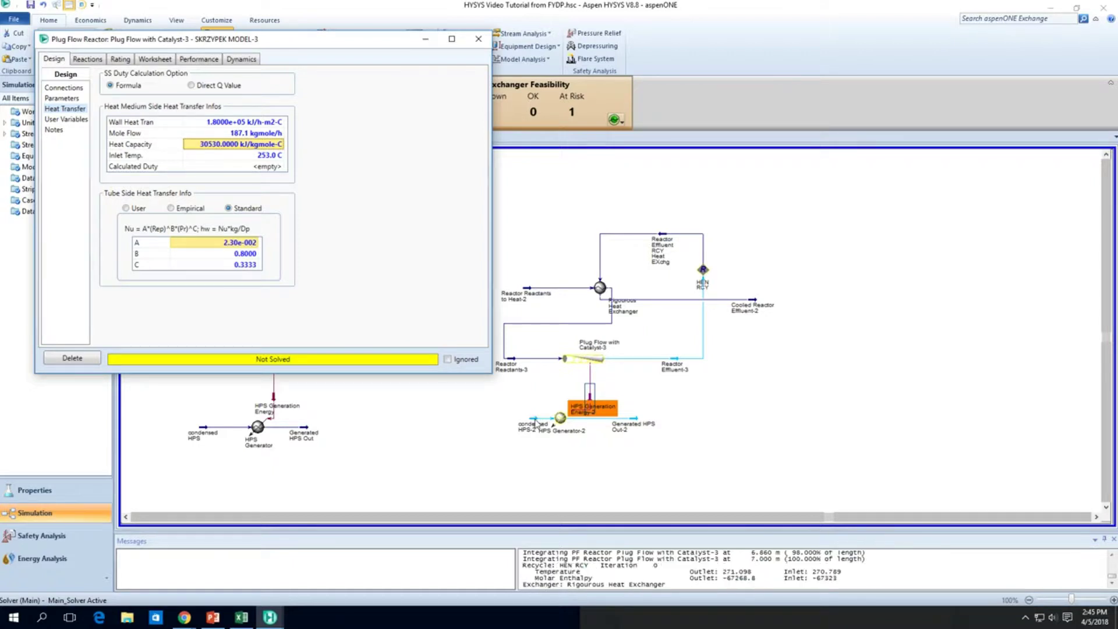
Refine the coolant mole flow to 190.5, then 190.6 kgmole/h
click(537, 423)
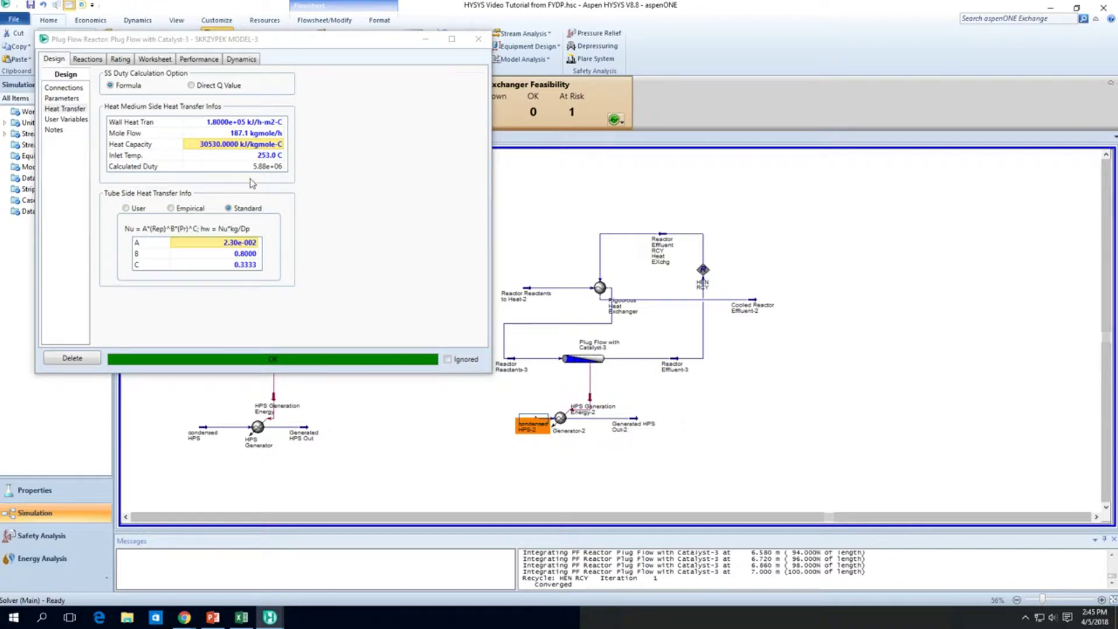
click(254, 134)
text(190.5)
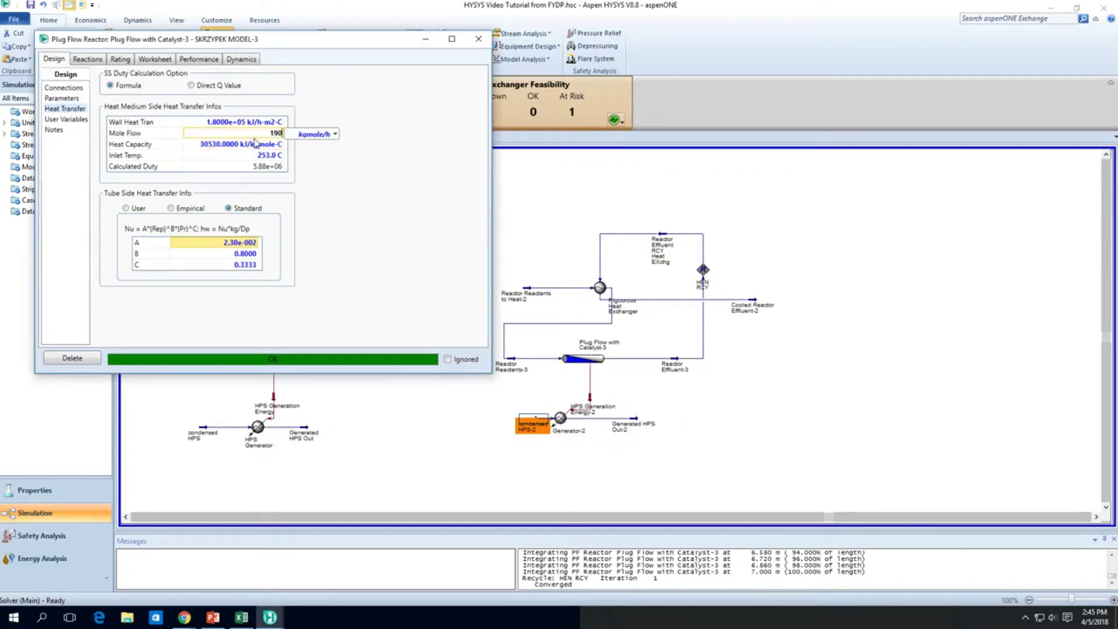
key(Return)
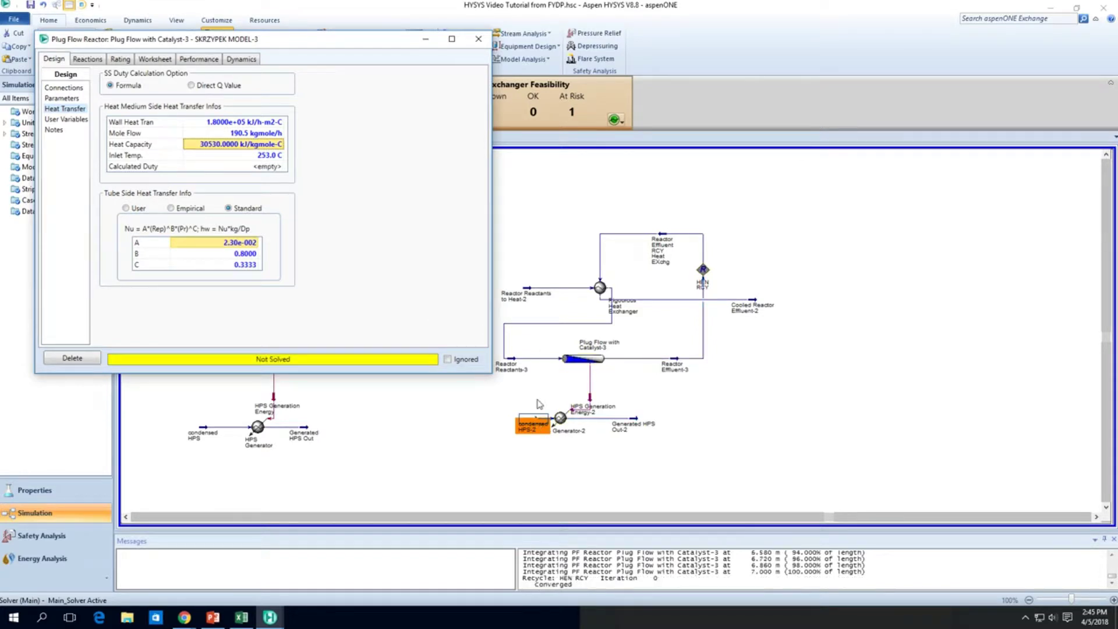
click(537, 424)
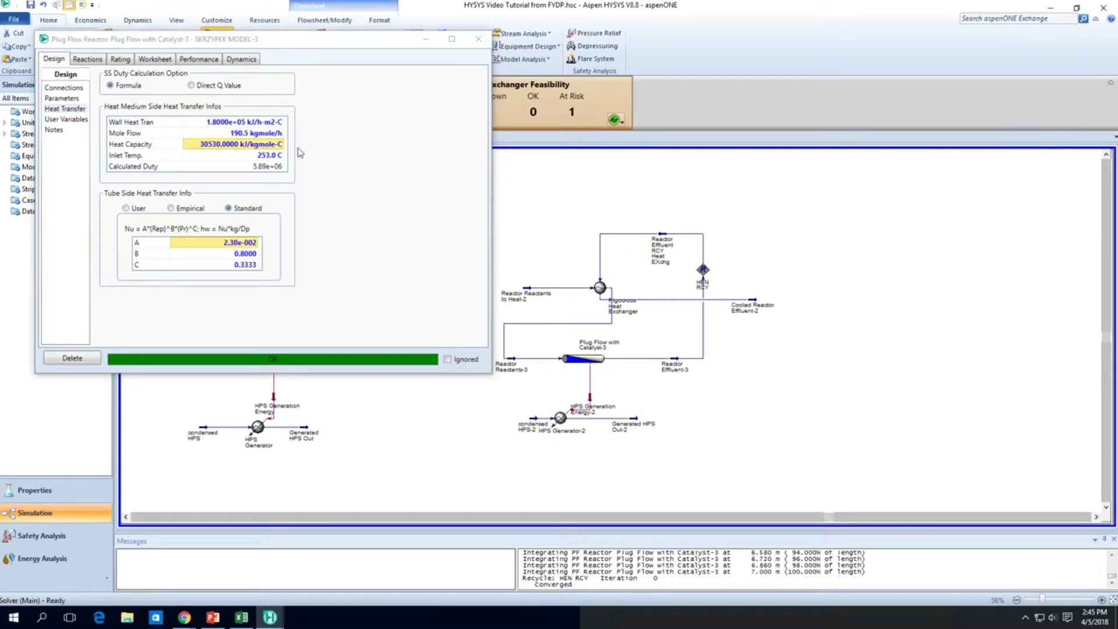
click(272, 134)
text(190.6)
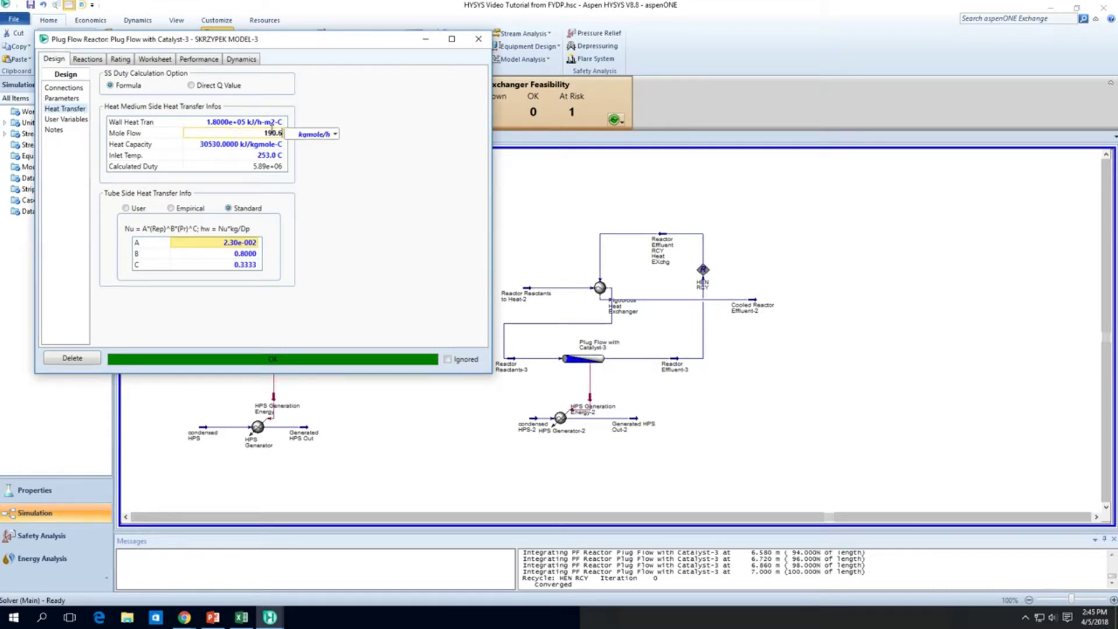
key(Return)
Save the simulation case with Ctrl+S
click(541, 423)
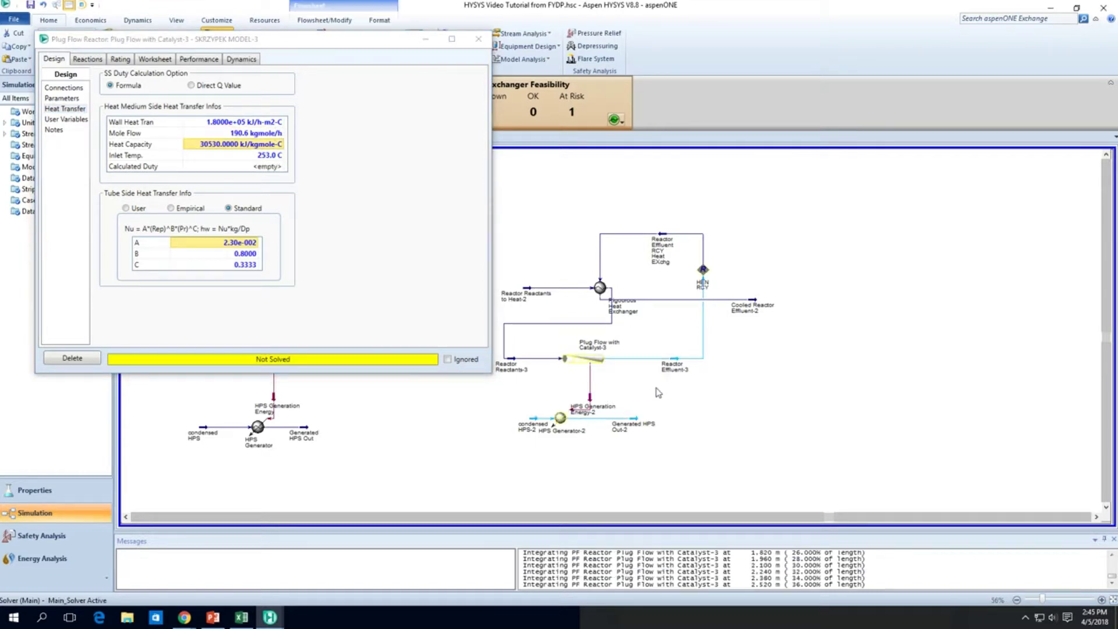
mouse_move(541, 423)
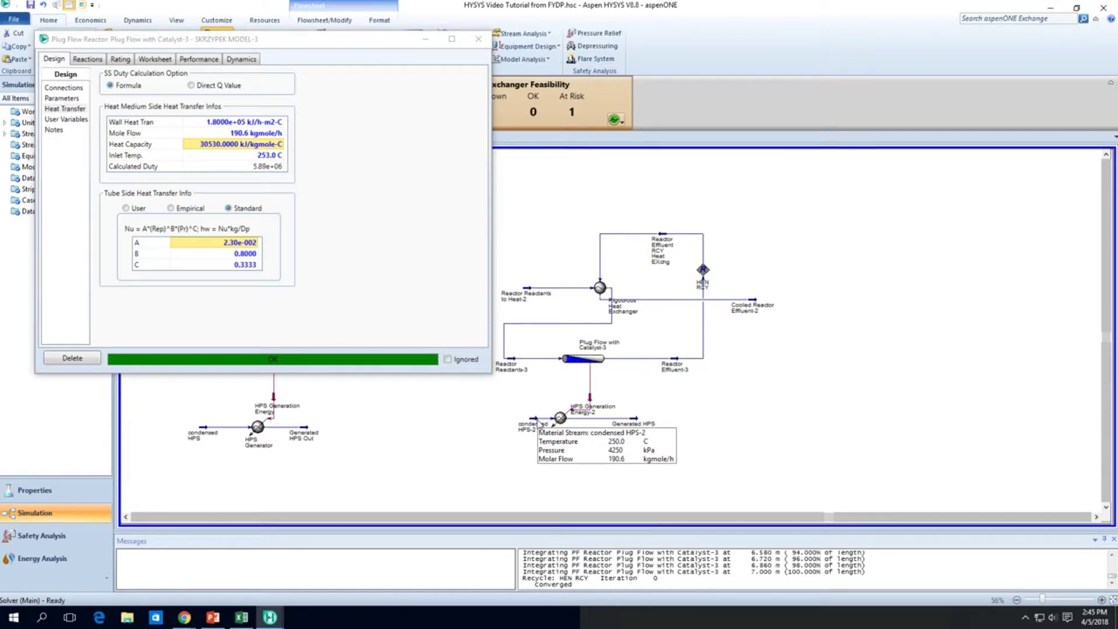
key(ctrl+s)
mouse_move(675, 362)
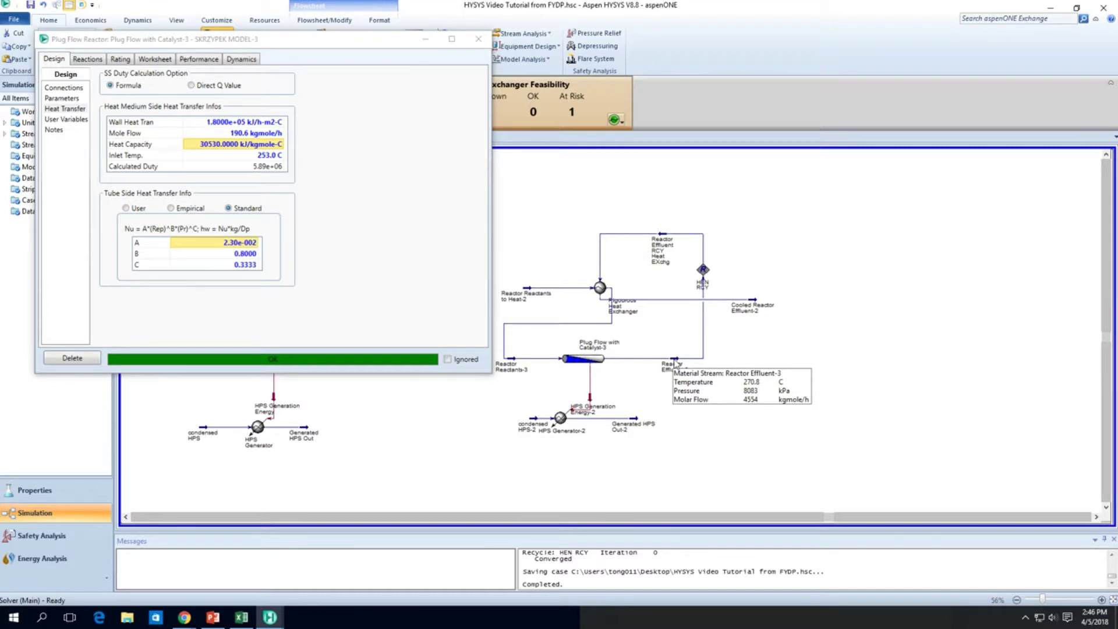
Step through the reactor's Performance temperature profile to the 270.8 outlet, then close the window
double_click(589, 360)
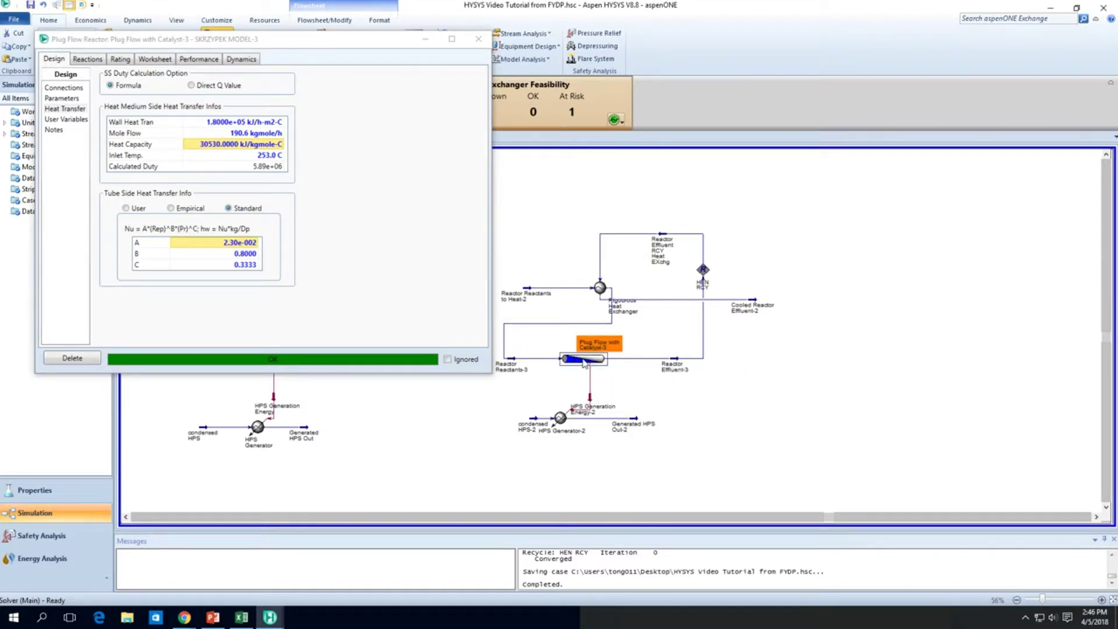
click(227, 61)
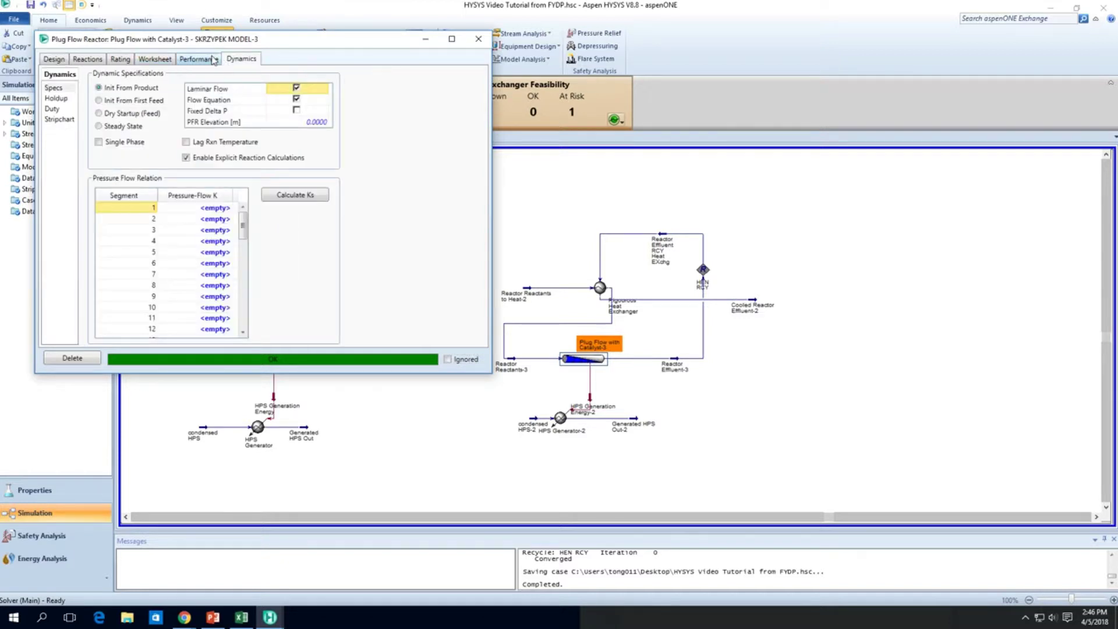
click(211, 58)
click(209, 102)
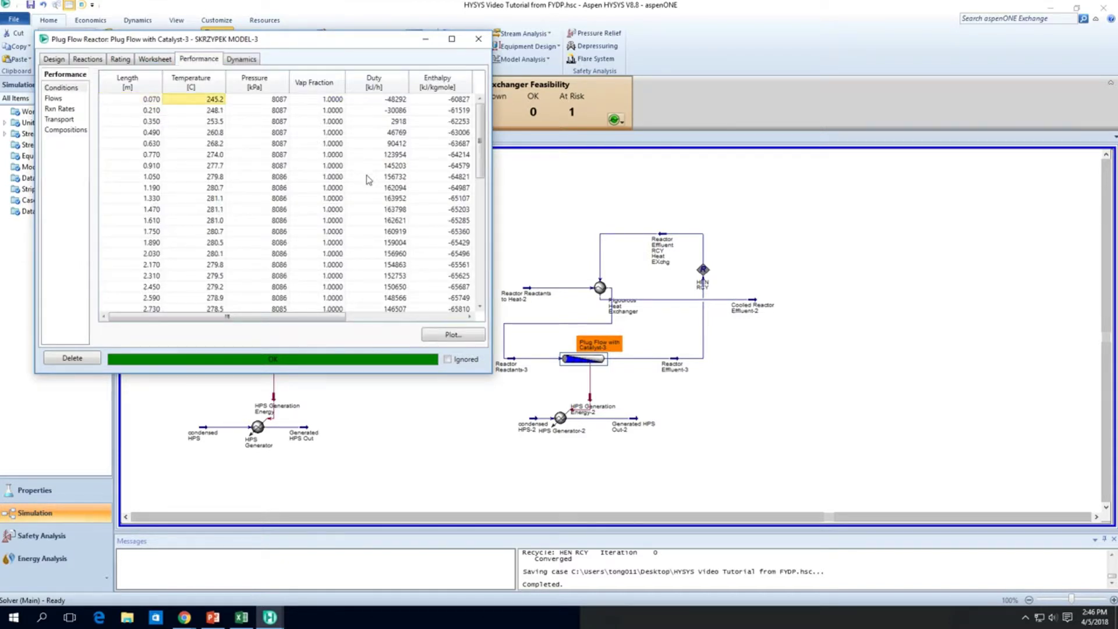
key(Down)
key(Down)
key(Down)
key(Down)
key(Down)
key(Down)
key(Down)
key(Down)
key(Down)
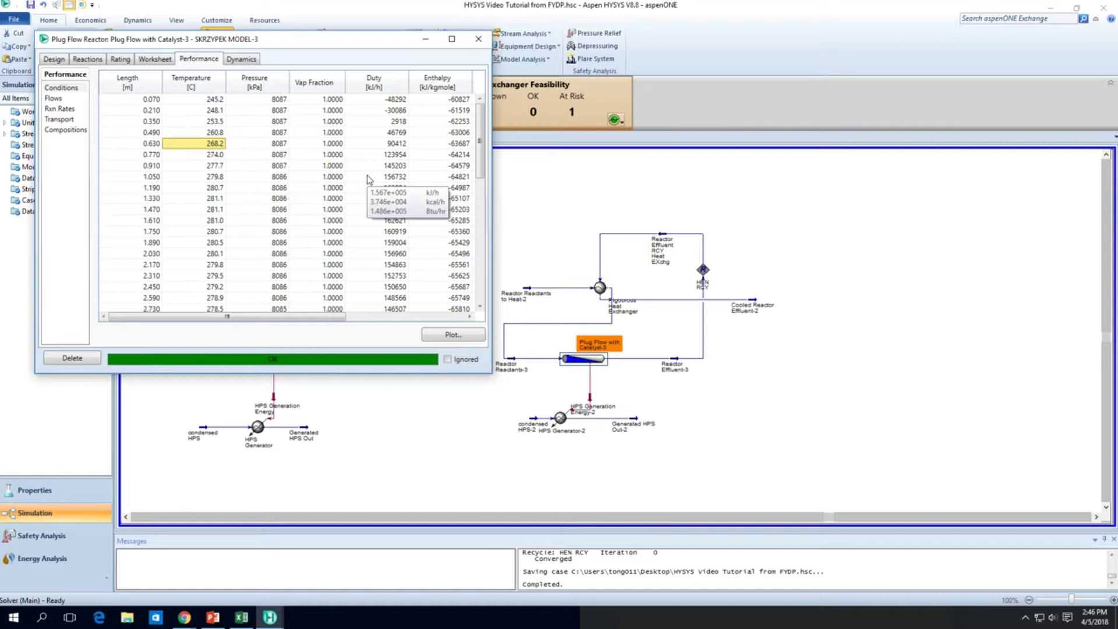
key(Down)
key(Down)
key(Down)
key(Down)
key(Down)
key(Down)
key(Down)
key(Down)
key(Down)
key(Down)
key(Down)
key(Down)
key(Down)
key(Down)
key(Down)
key(Down)
key(Down)
key(Down)
key(Down)
key(Down)
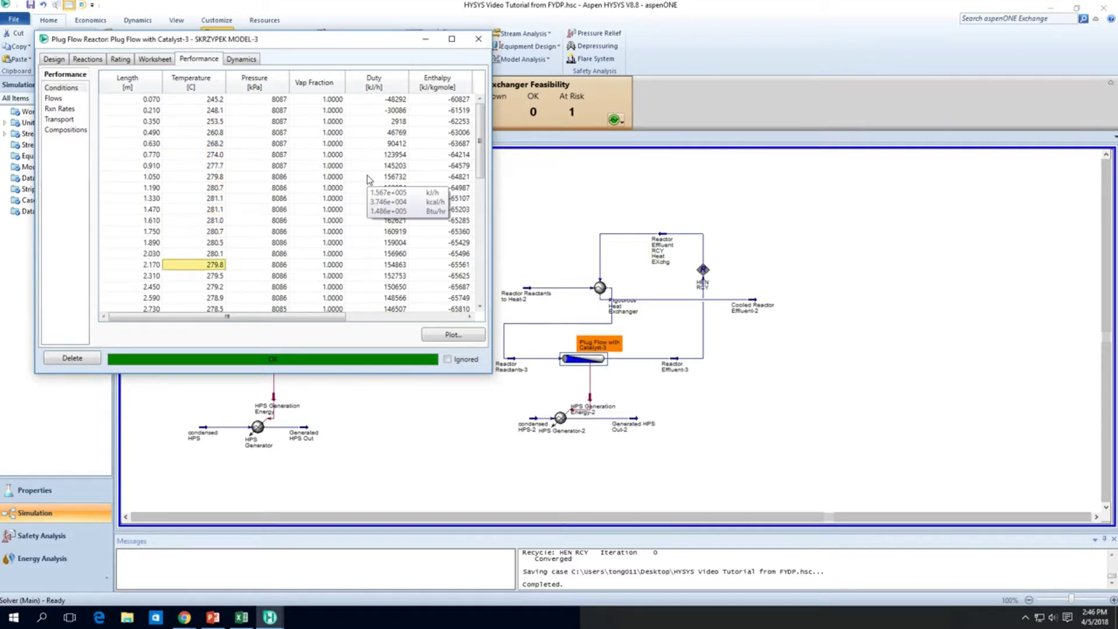
key(Down)
key(Down)
key(Down)
key(Down)
key(Down)
key(Down)
key(Down)
key(Down)
key(Down)
key(Down)
key(Down)
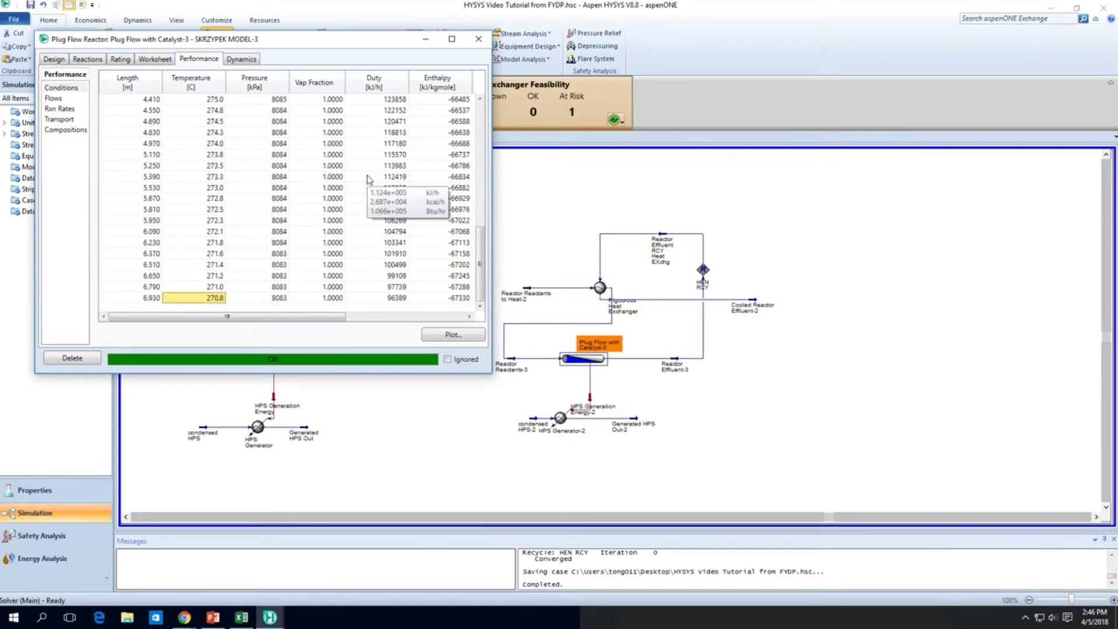
click(478, 39)
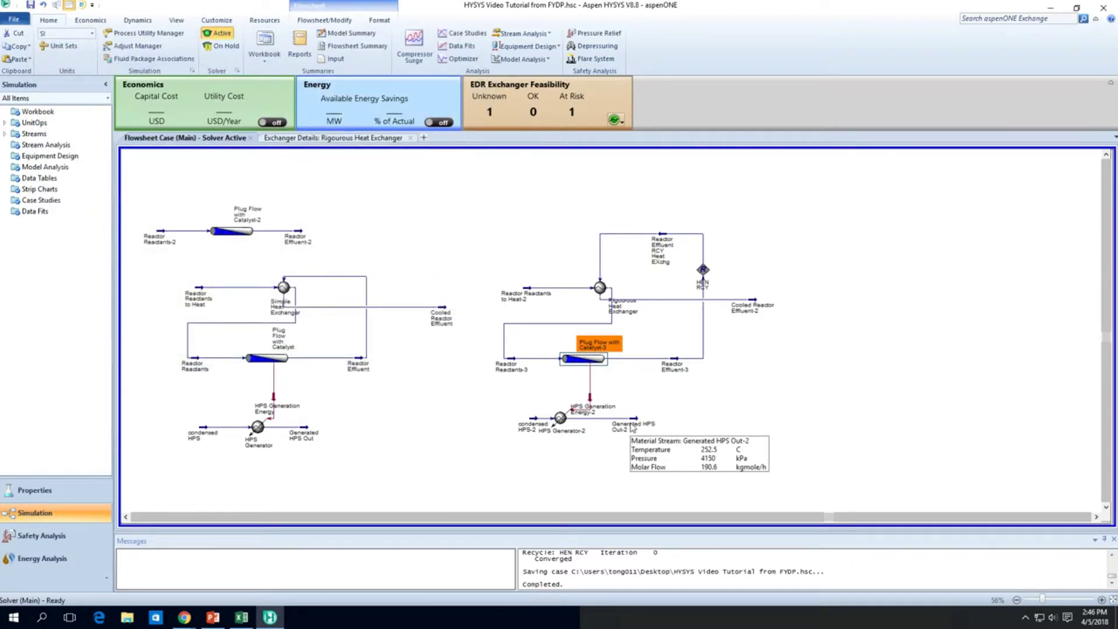
double_click(633, 427)
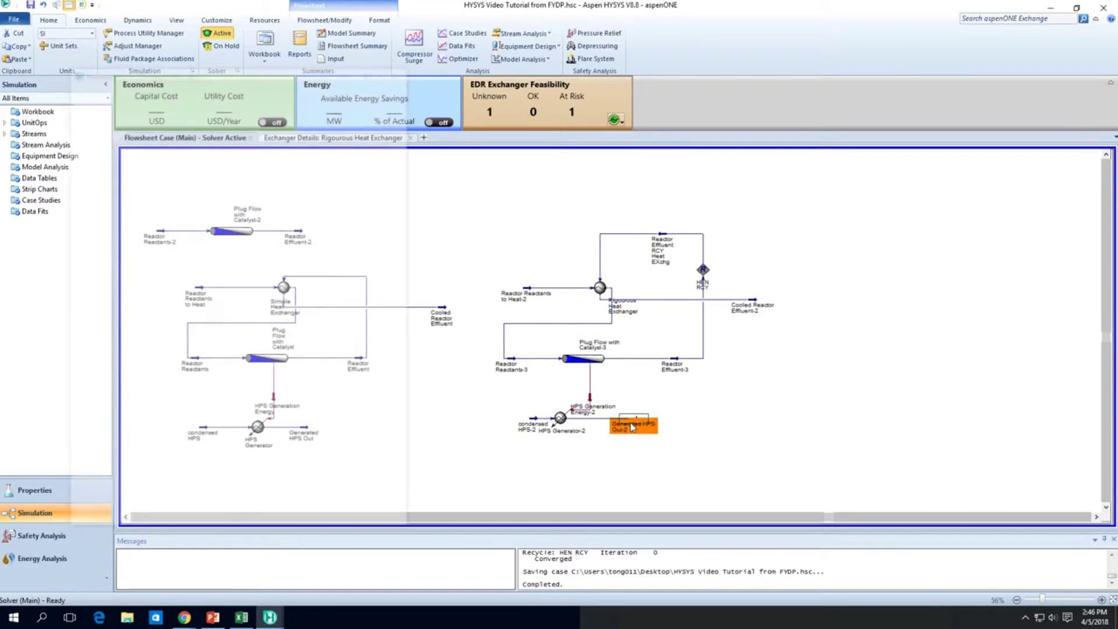
click(336, 150)
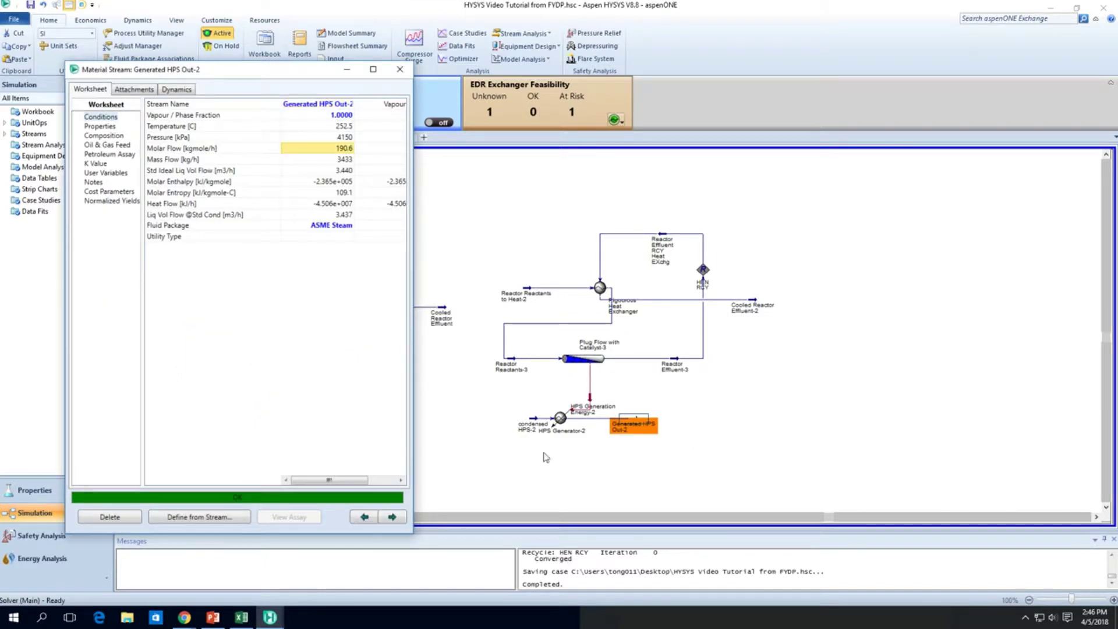
double_click(734, 308)
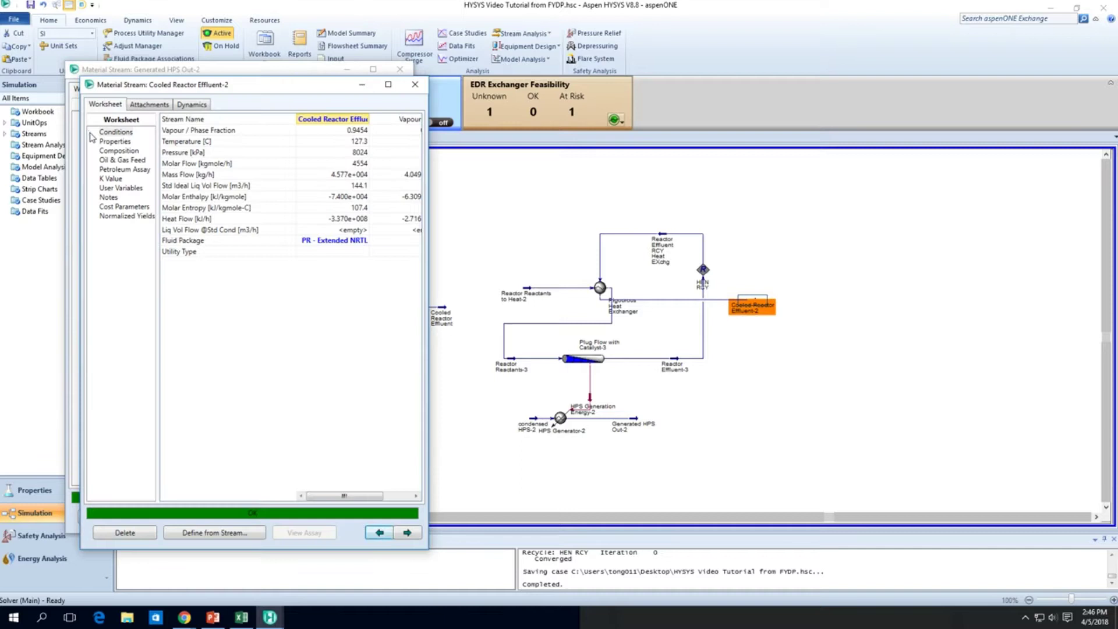
click(118, 152)
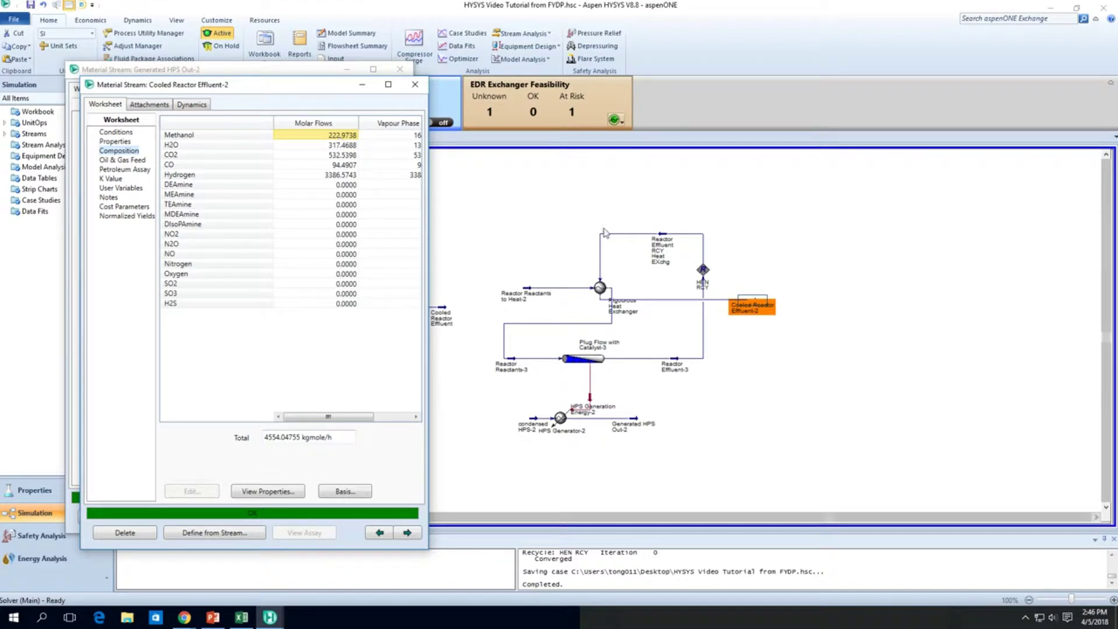
click(414, 84)
Close the Generated HPS Out-2 window and place a Pipe Segment from the F4 palette beside Cooled Reactor Effluent-2
click(401, 70)
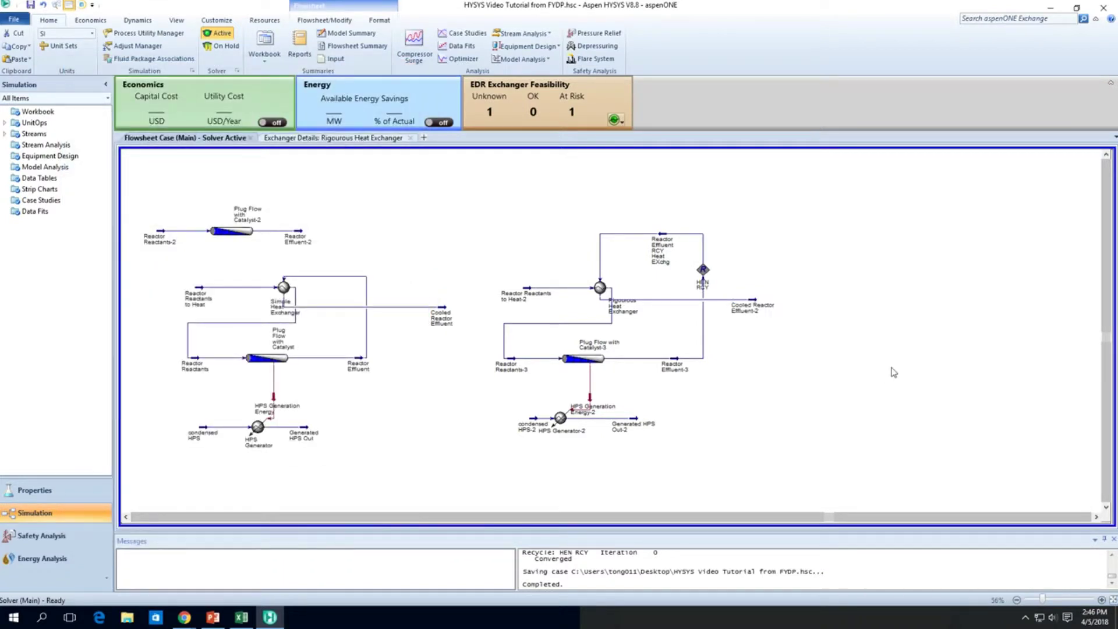
key(F4)
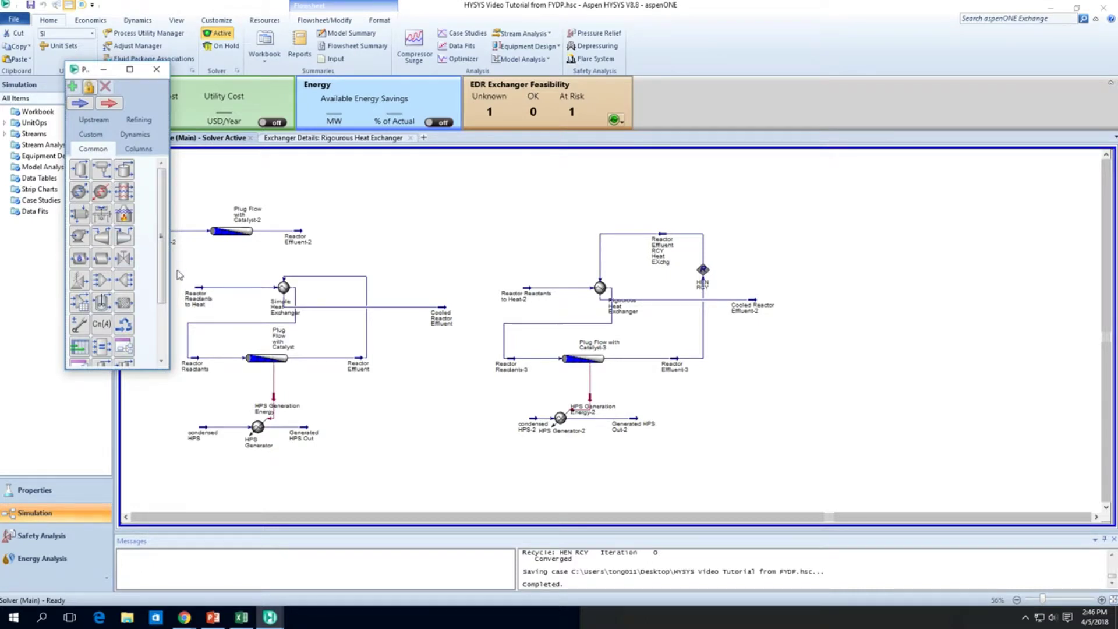
scroll(152, 273, down, 2)
scroll(153, 273, up, 2)
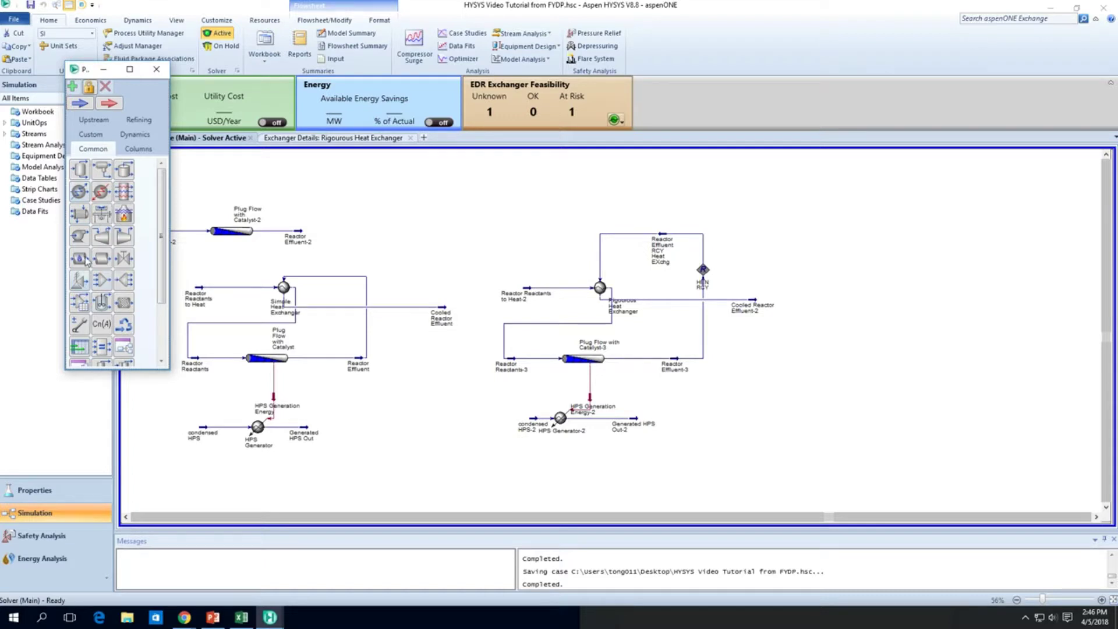
drag(101, 260, 824, 366)
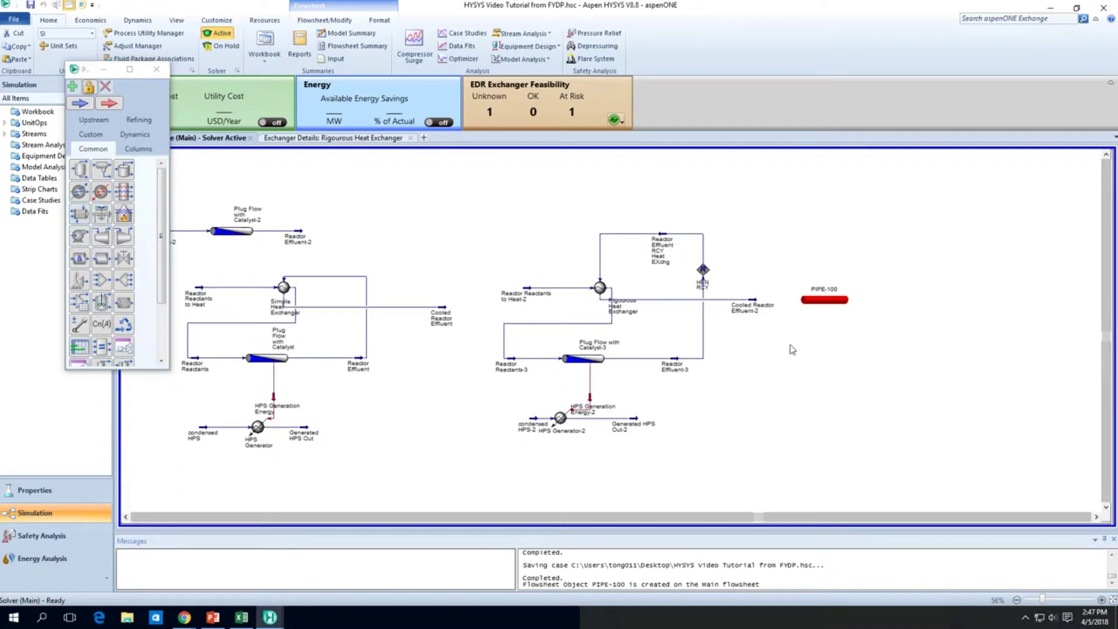
Rename PIPE-100 to '50m pipe' and connect Cooled Reactor Effluent-2 as its inlet
click(825, 300)
double_click(825, 300)
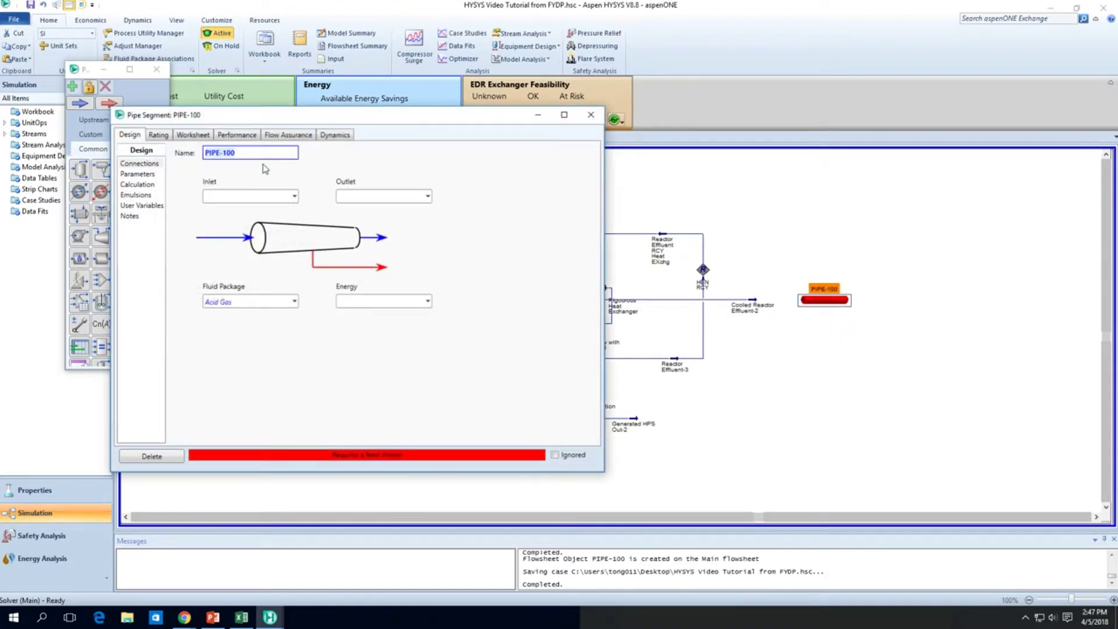
text(50m)
text(pipe)
key(Return)
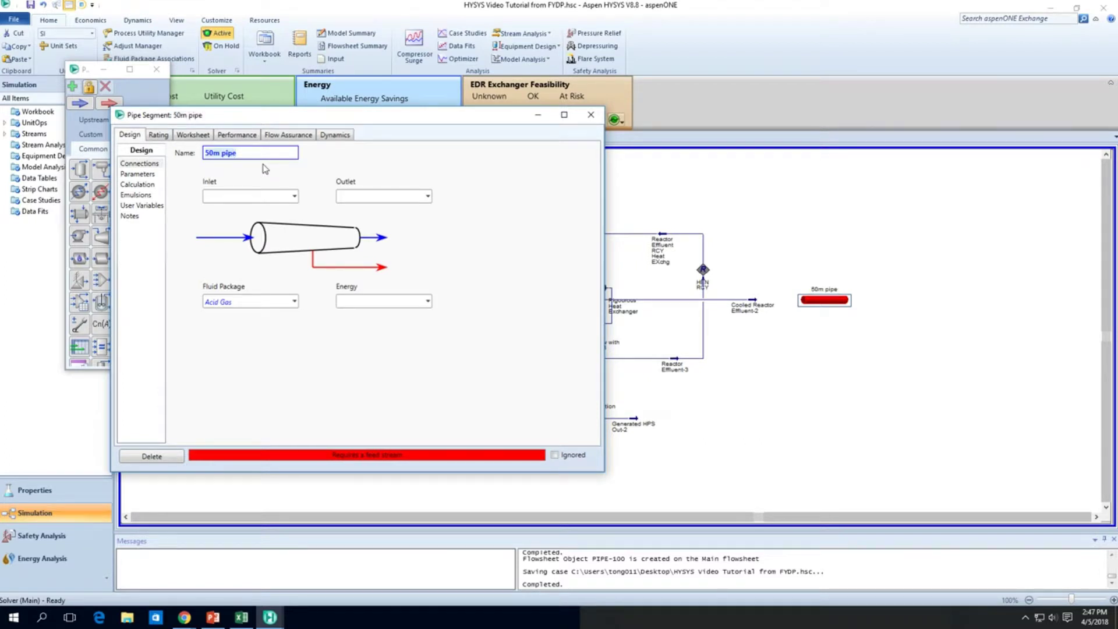
click(815, 329)
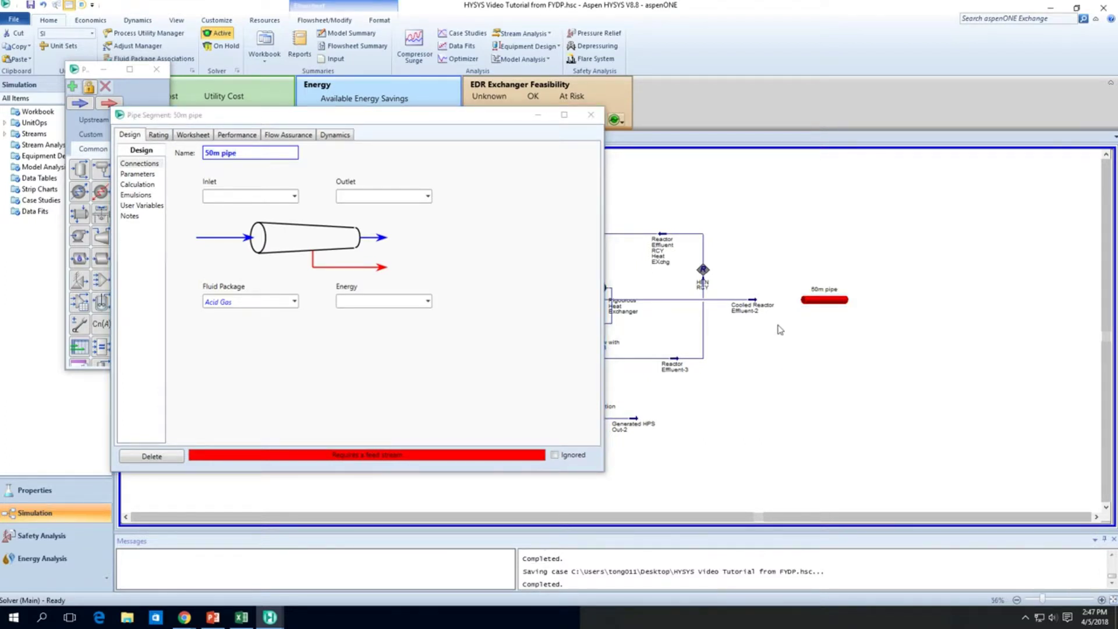
drag(759, 303, 802, 326)
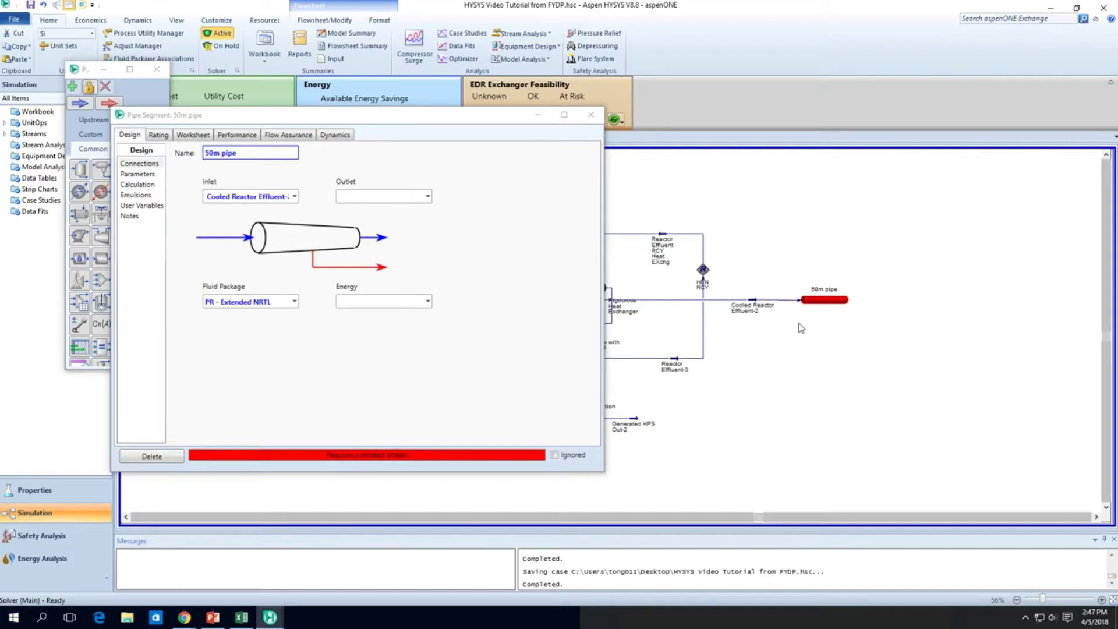
Name the pipe's outlet 'Hot Reactor Effluent to Heat Exchg' and its energy stream 'Pipe Heat Loss'
click(379, 197)
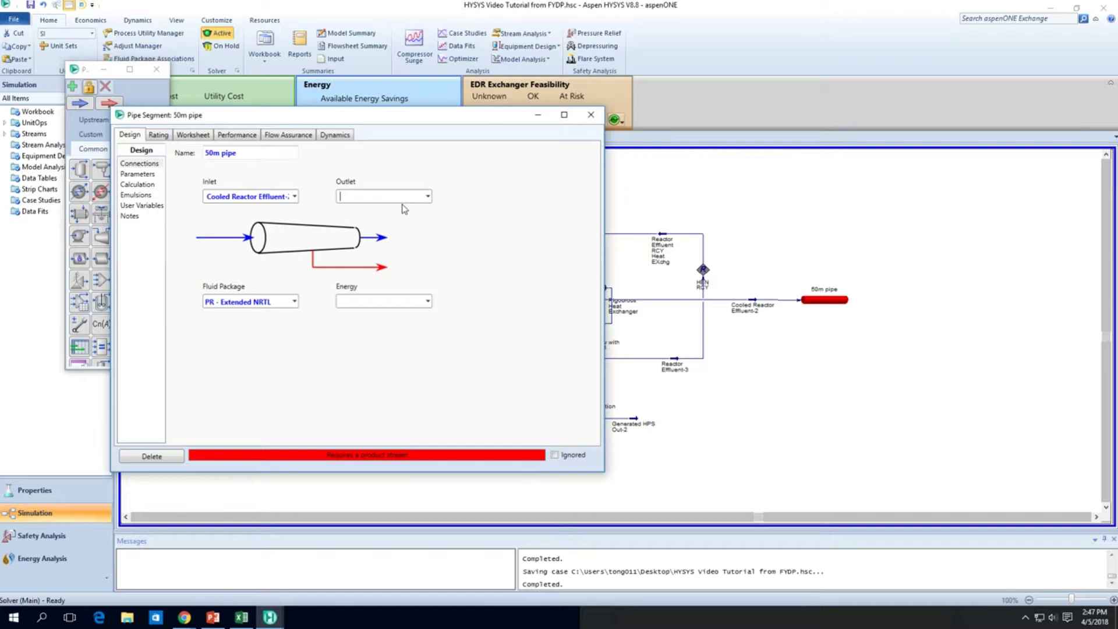
text(Hot React)
text(or )
text(Effluent t)
text(o Heat Exch)
text(g)
click(374, 302)
text(Pip)
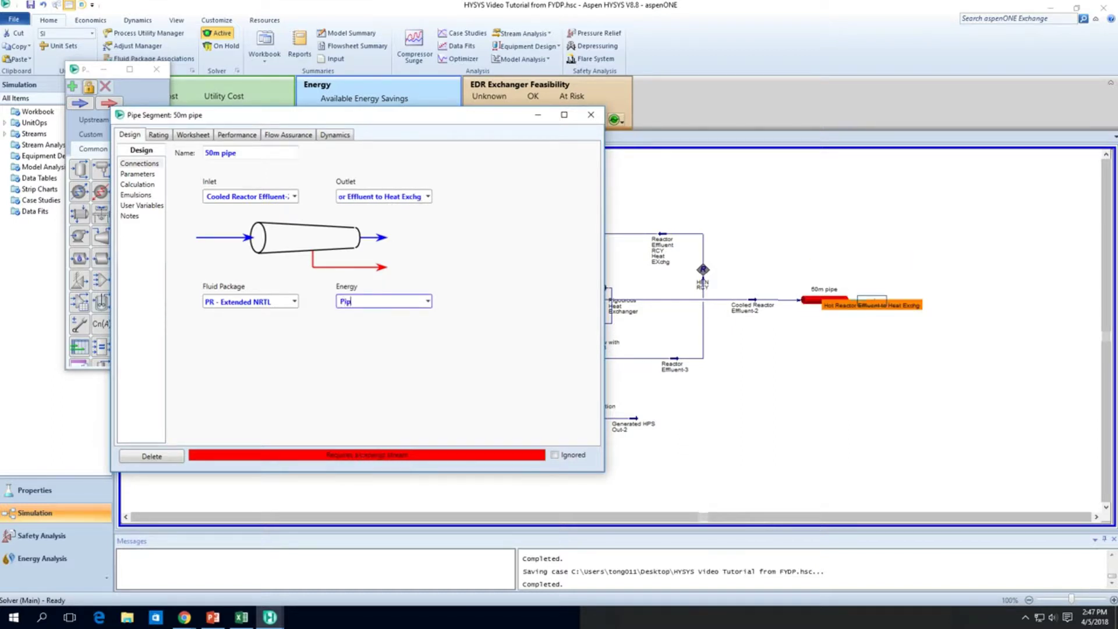
text(e Heat Loss)
key(Return)
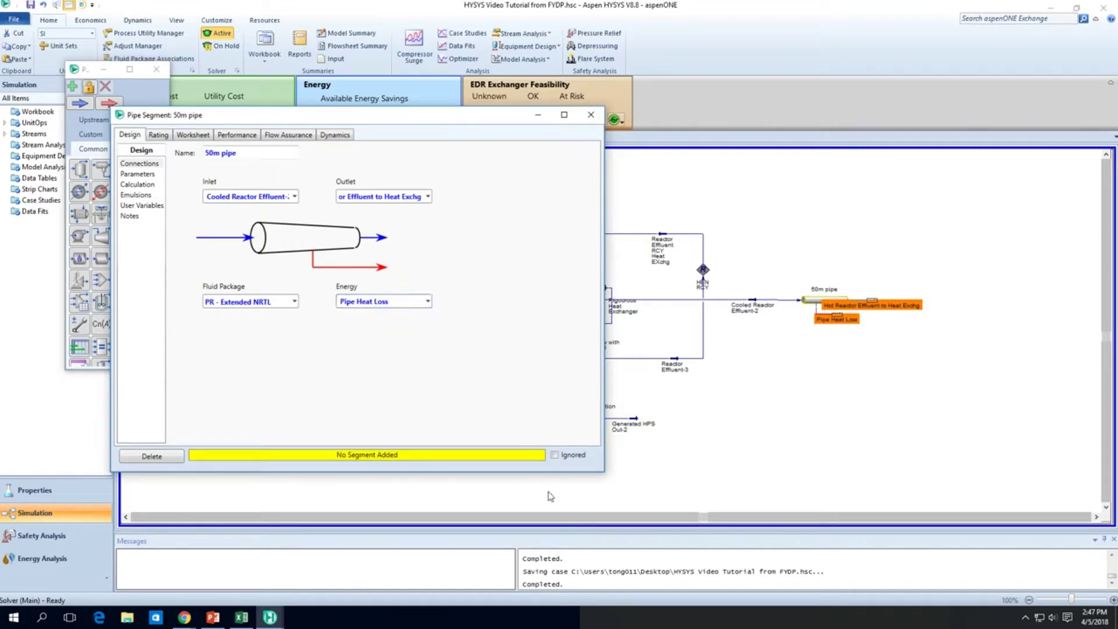
click(793, 425)
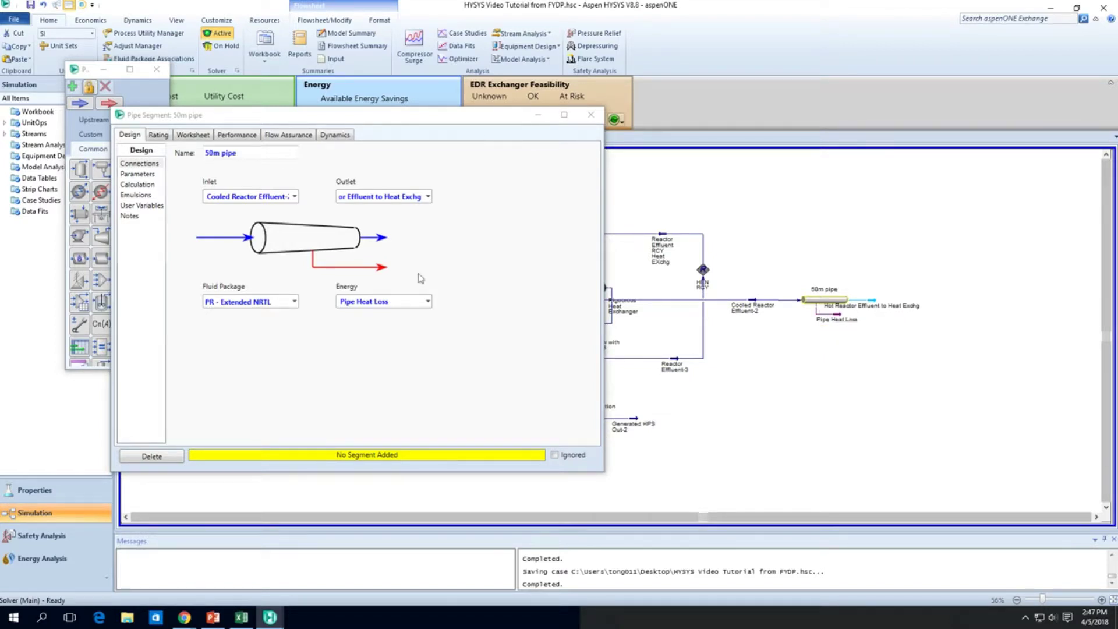
On the pipe's Rating sizing page, append a segment with length 50
click(145, 174)
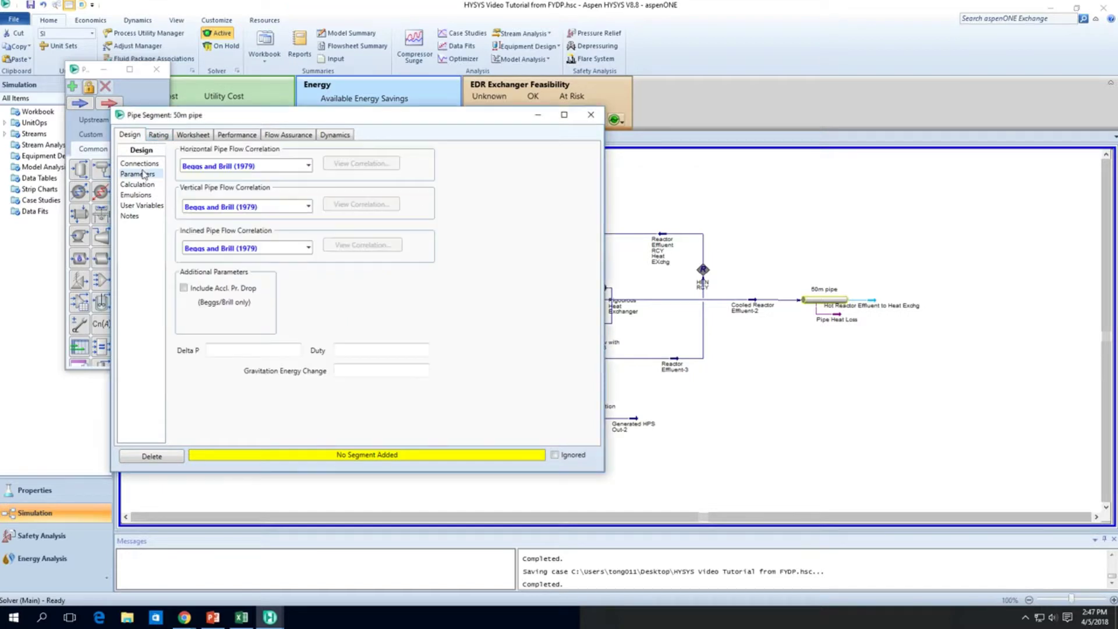
click(144, 164)
click(162, 134)
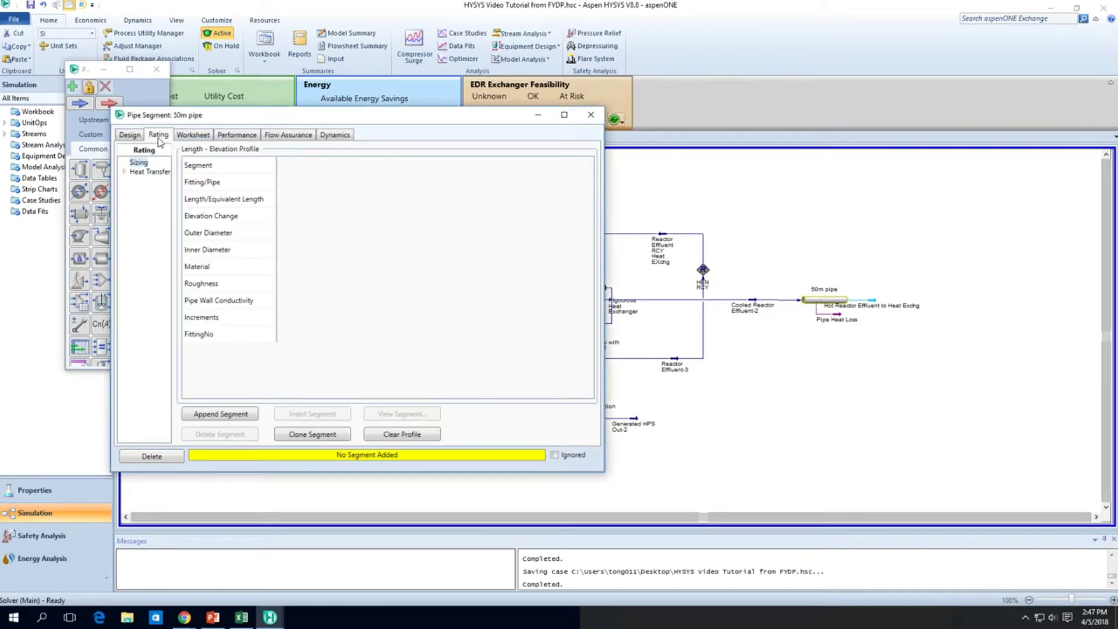
click(244, 414)
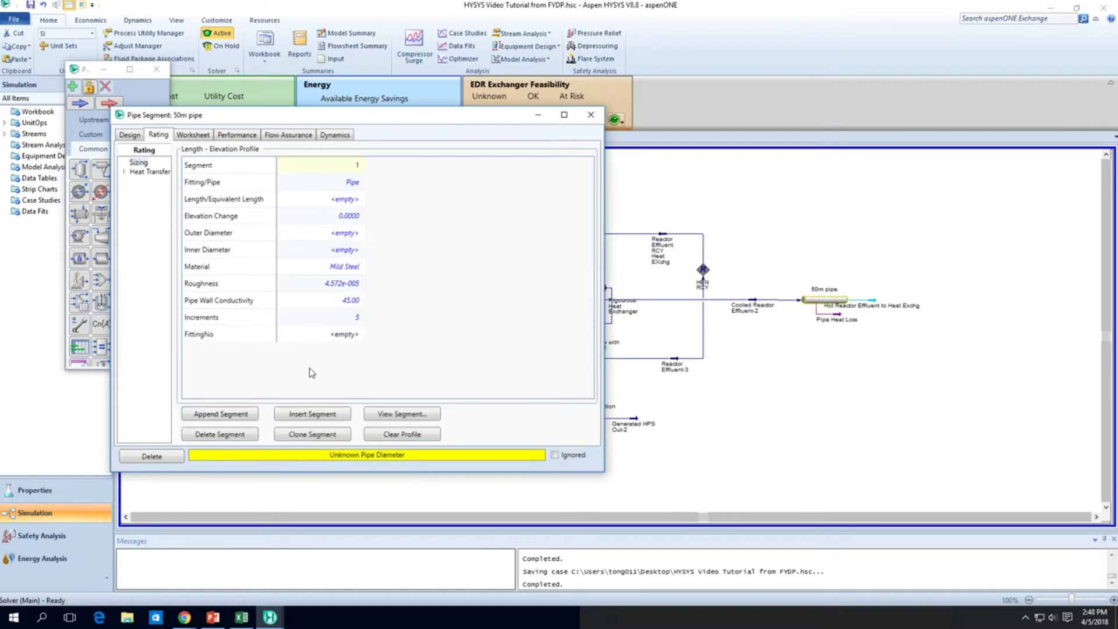
click(330, 203)
text(50)
key(Return)
Give the segment 250 mm outer and 200 mm inner diameter in Mild Steel, then close Pipe Info
click(353, 238)
text(200)
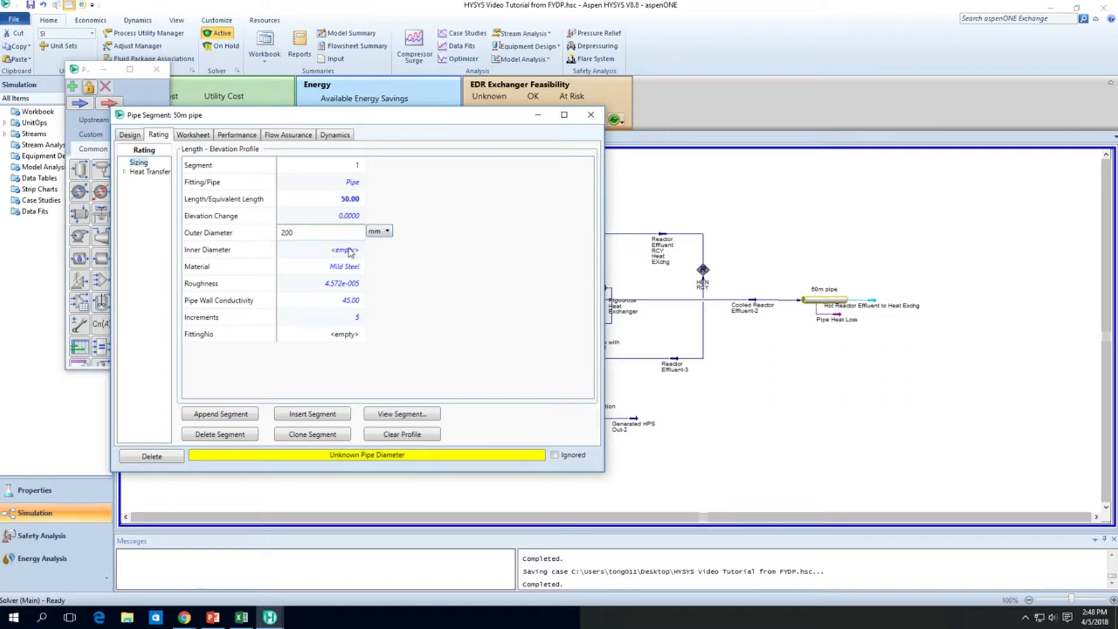
key(BackSpace)
key(BackSpace)
text(50)
key(Return)
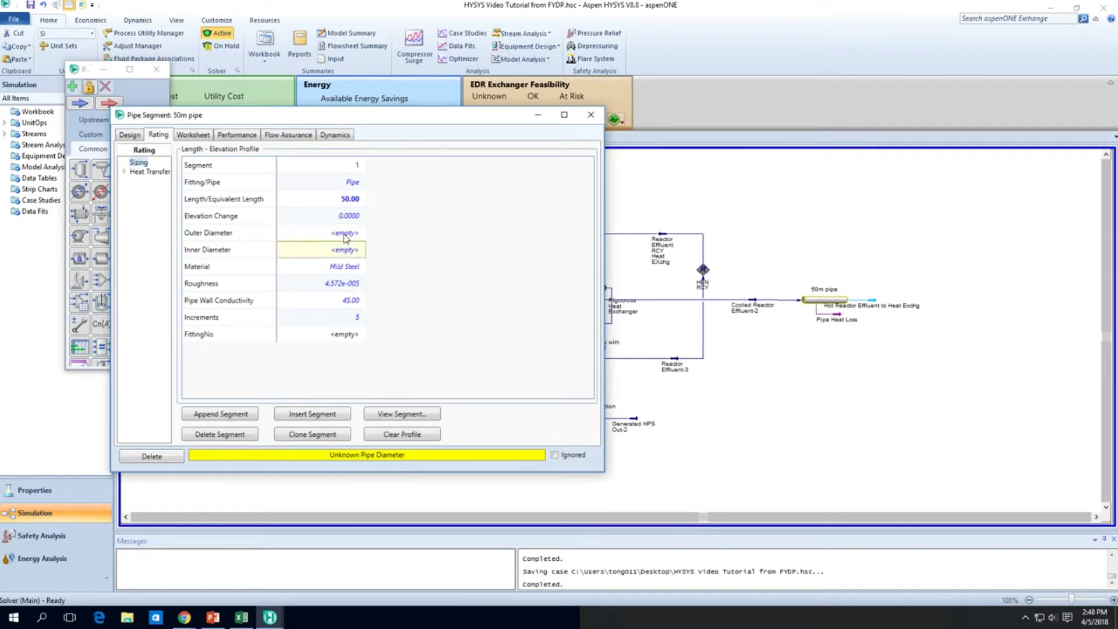
text(200)
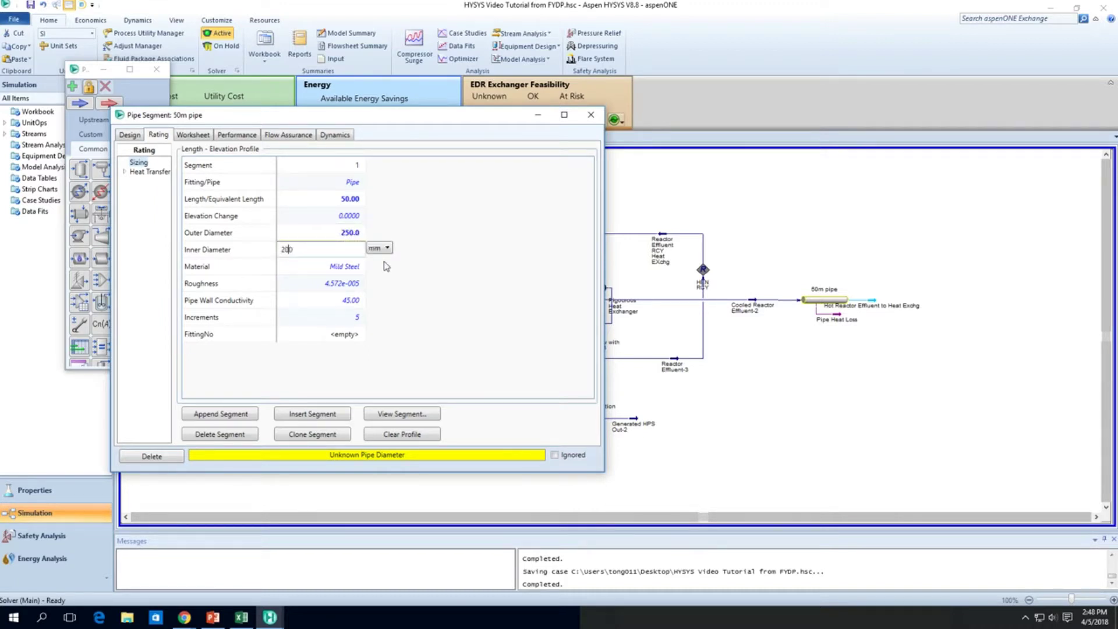
key(Return)
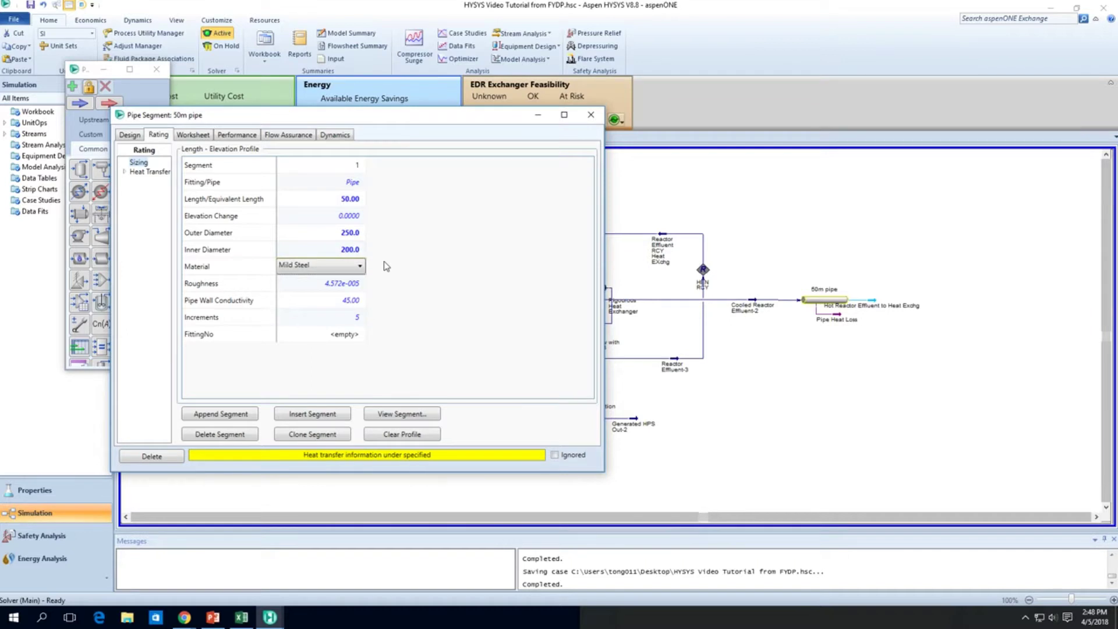
click(360, 266)
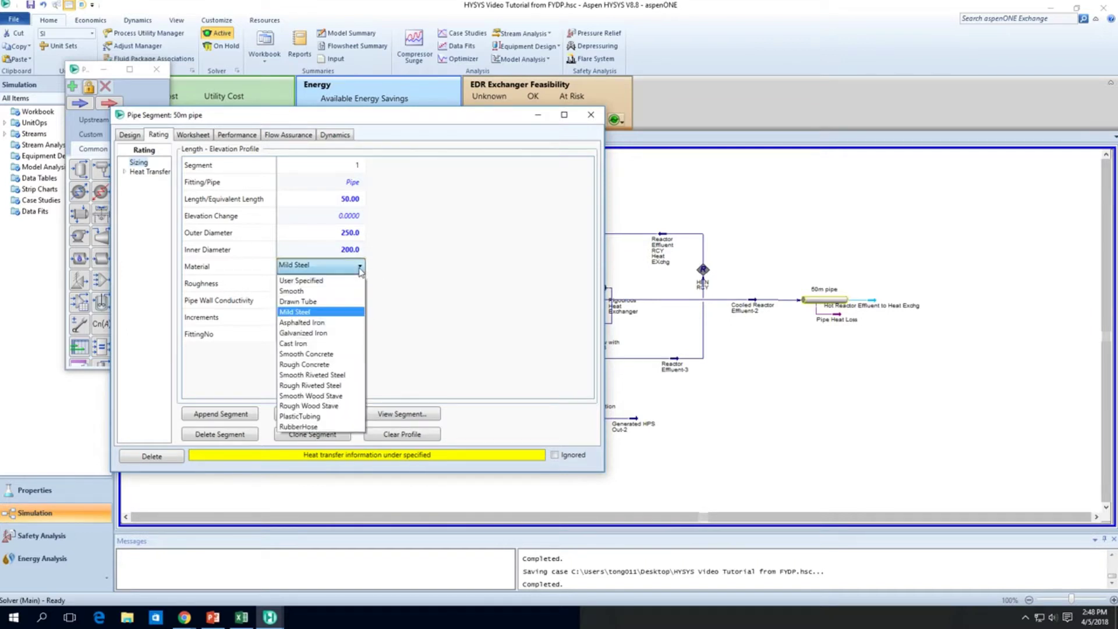
click(326, 294)
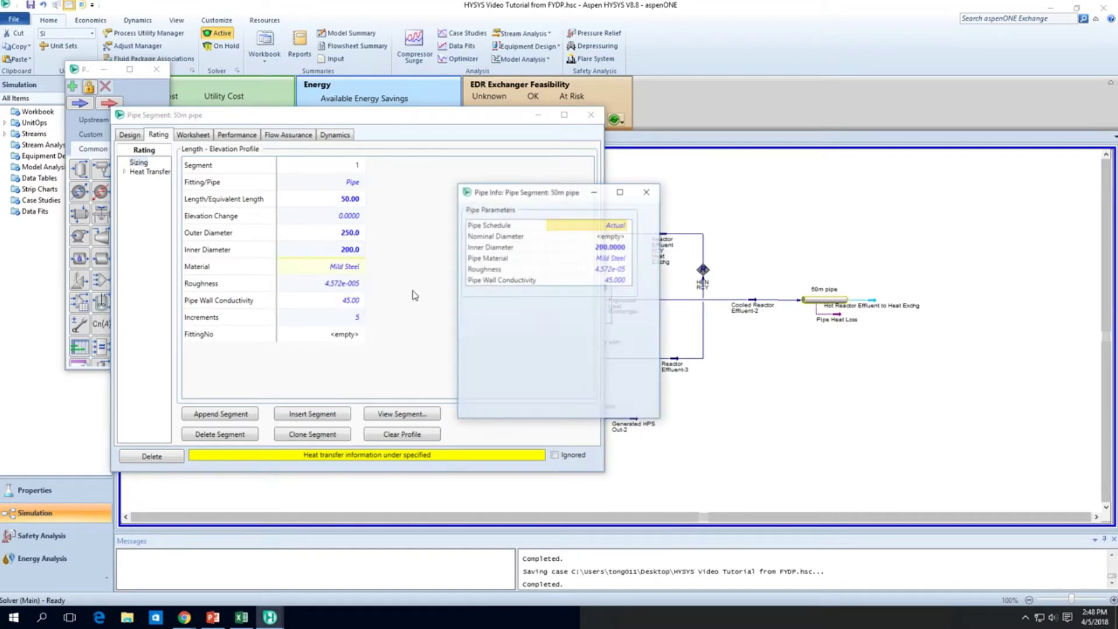
click(648, 192)
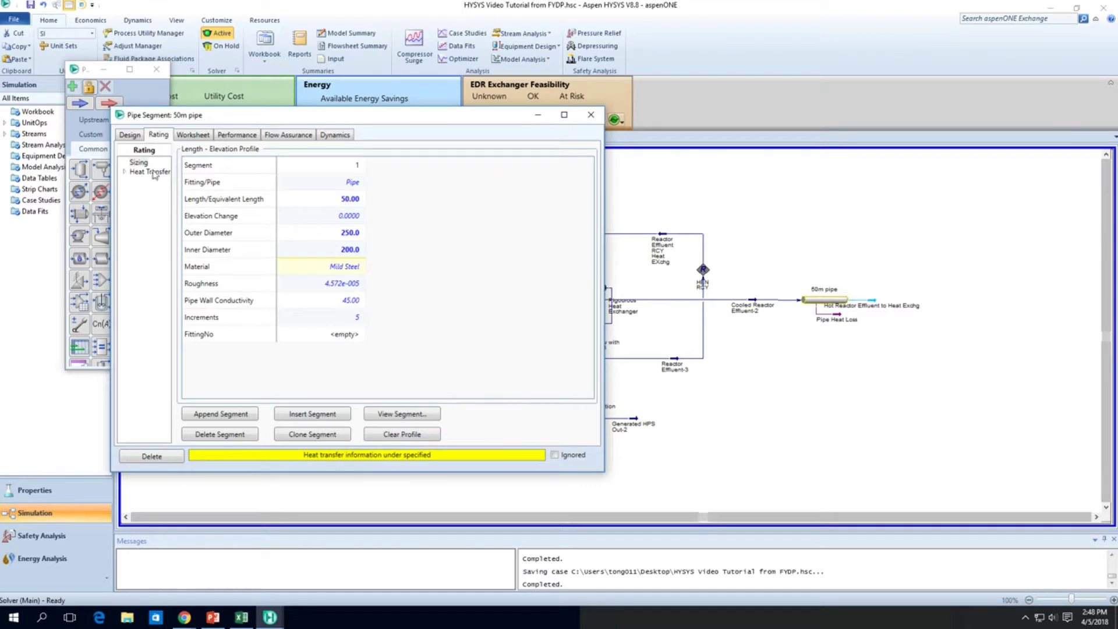
On the pipe's Overall HTC page, set the ambient temperature to 25 C after trying 32 C
click(124, 173)
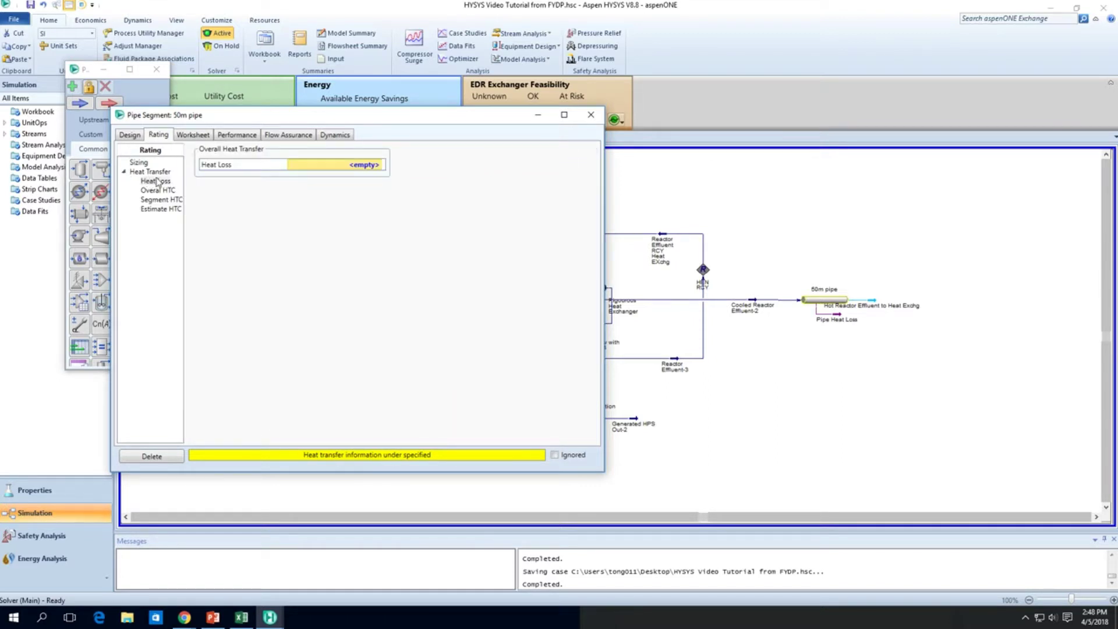
click(158, 191)
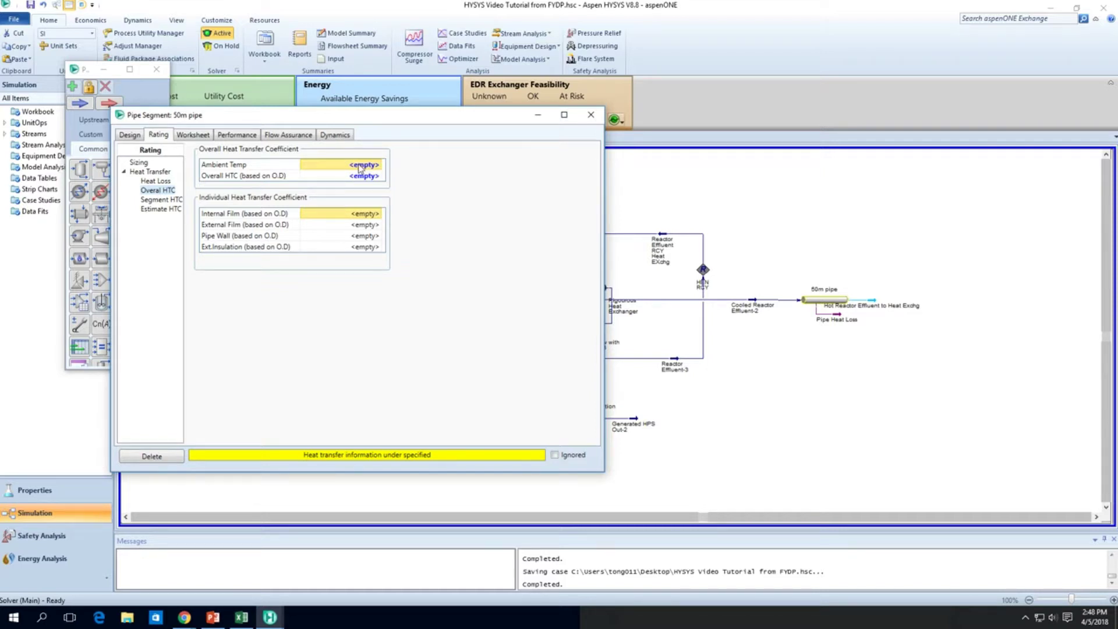
text(32)
key(Return)
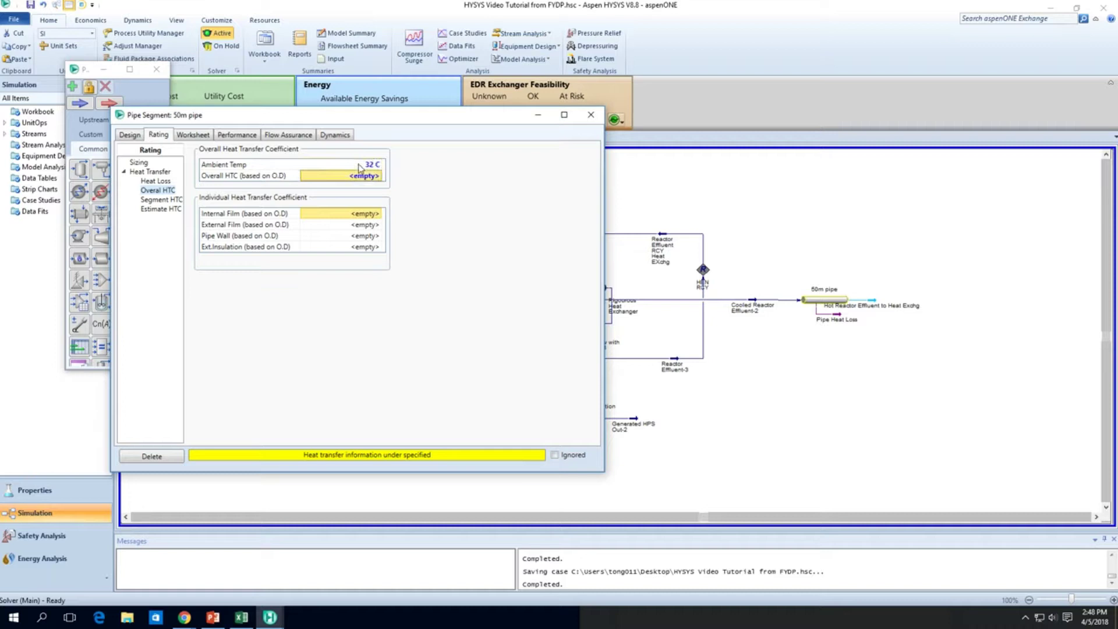
click(370, 176)
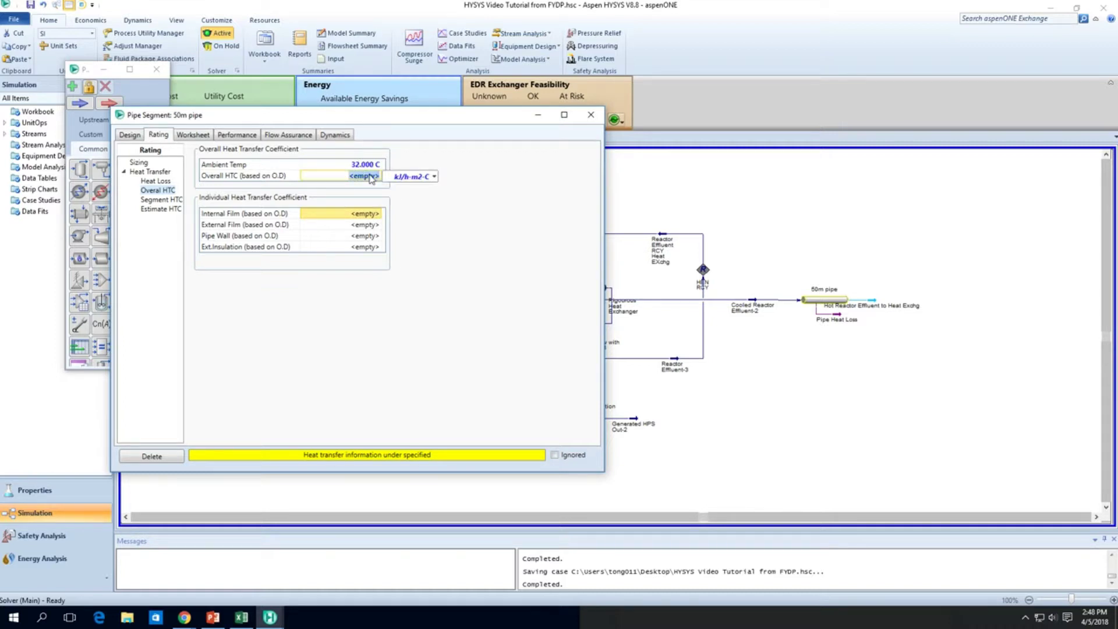
click(429, 179)
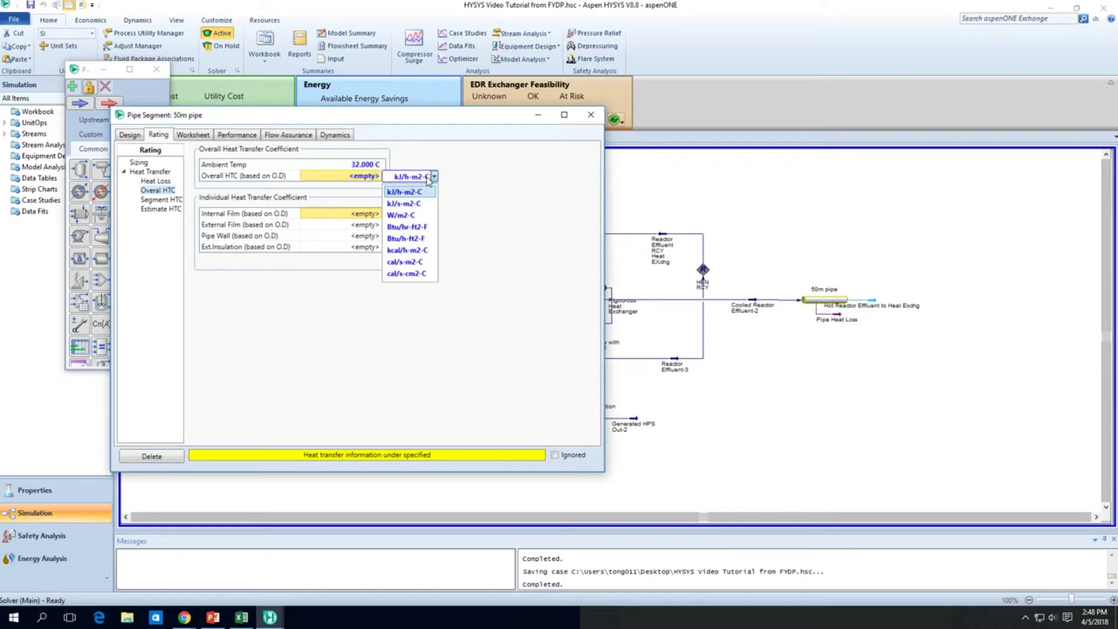
click(428, 178)
click(370, 169)
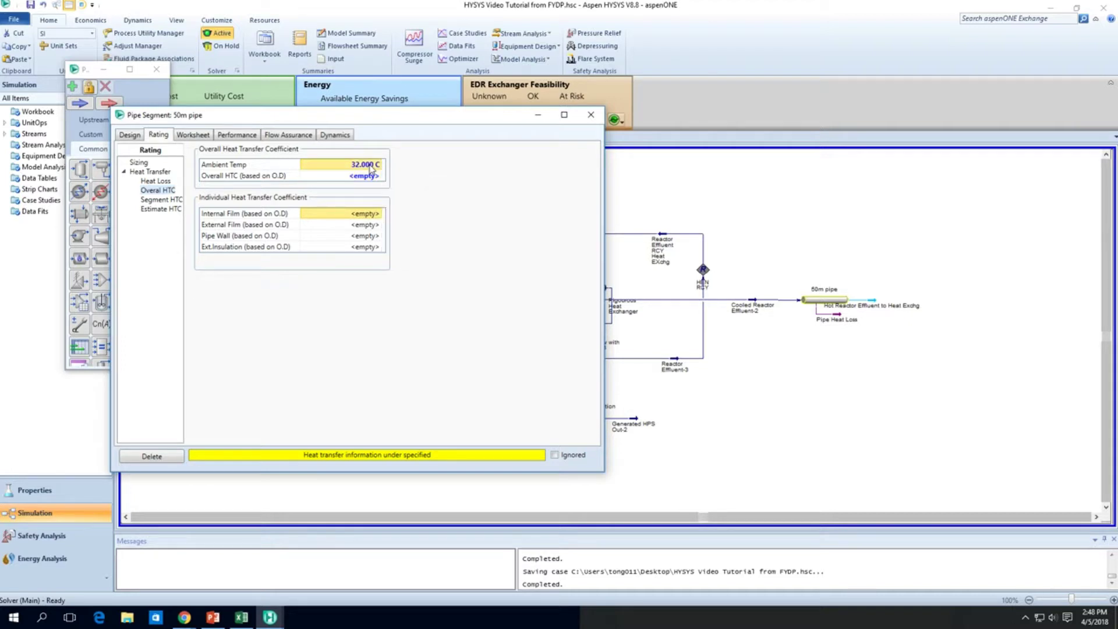
text(25)
key(Return)
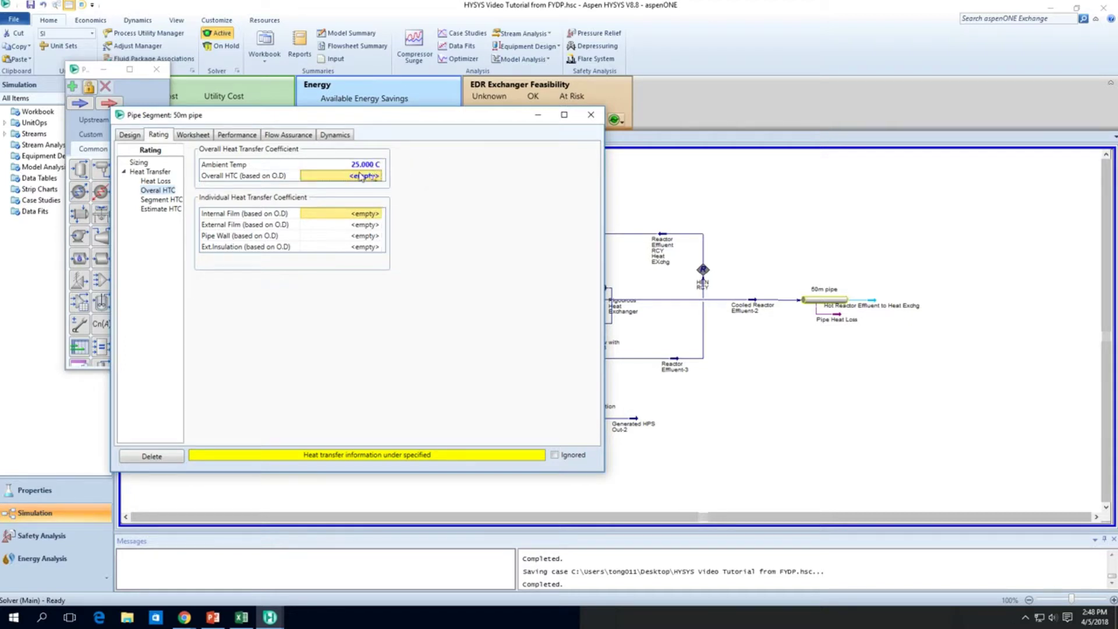
Enter an overall heat transfer coefficient of 400 W/m2-C
click(361, 174)
click(390, 171)
click(372, 176)
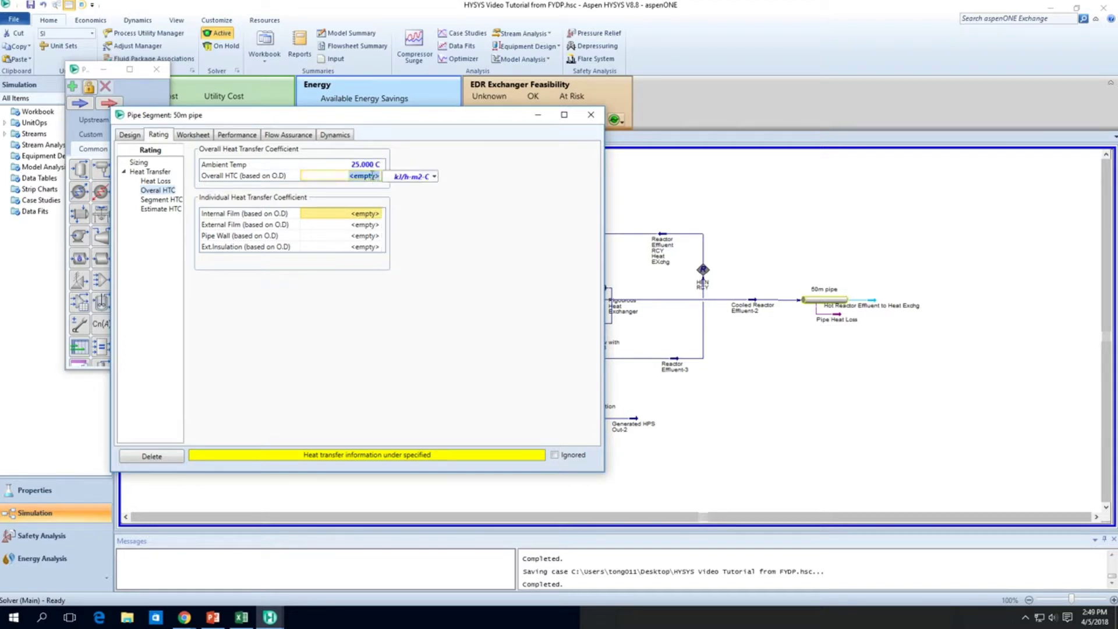
click(431, 177)
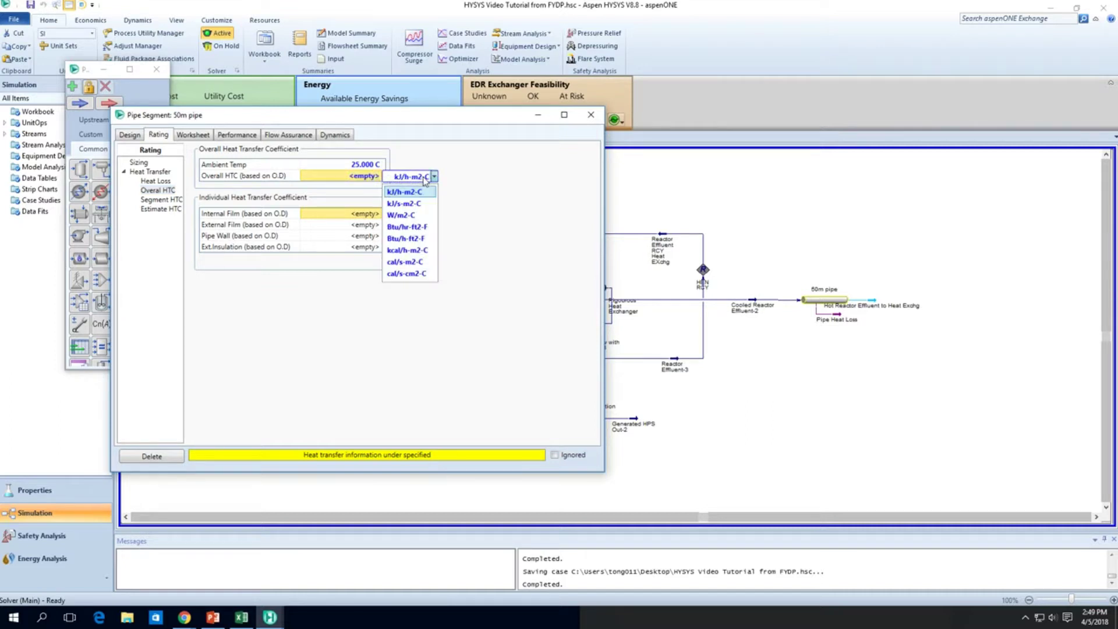
click(416, 220)
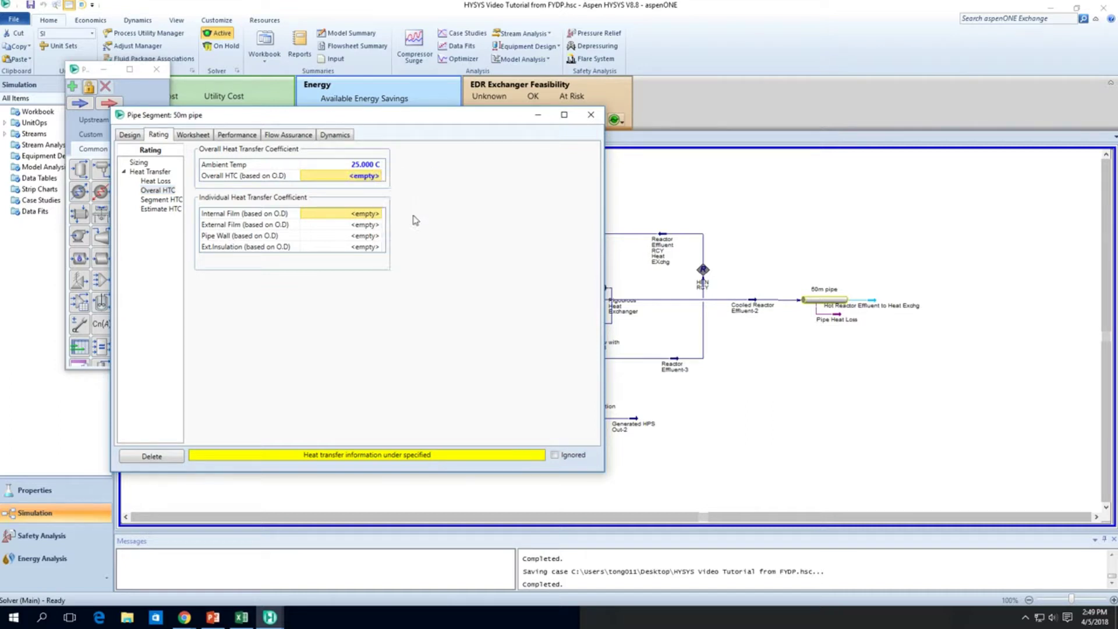
click(377, 177)
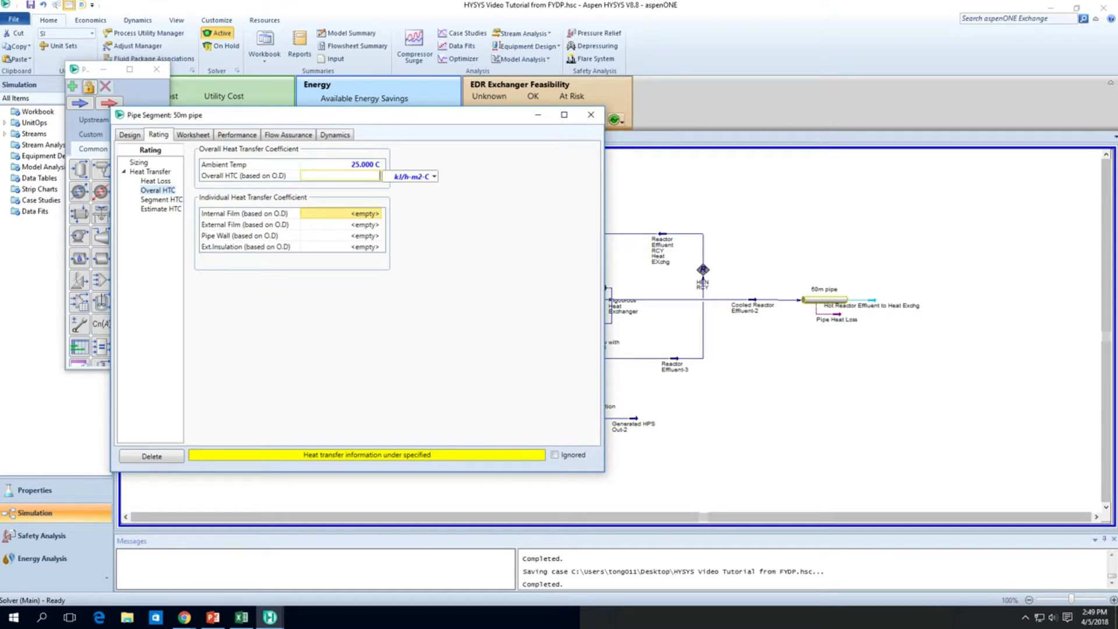
text(400)
click(414, 176)
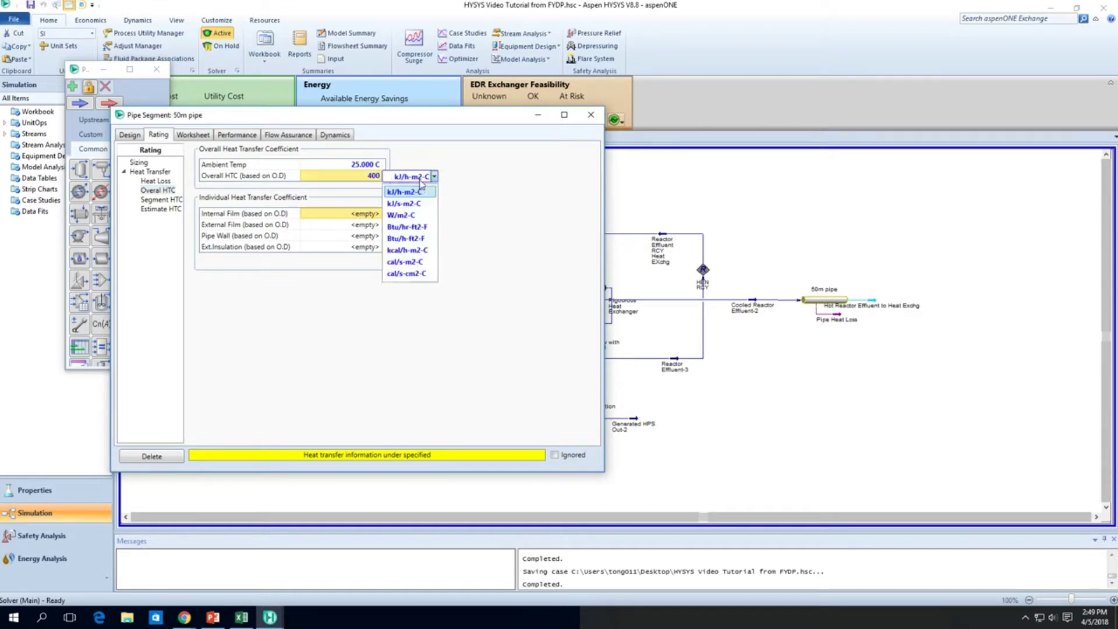
click(426, 221)
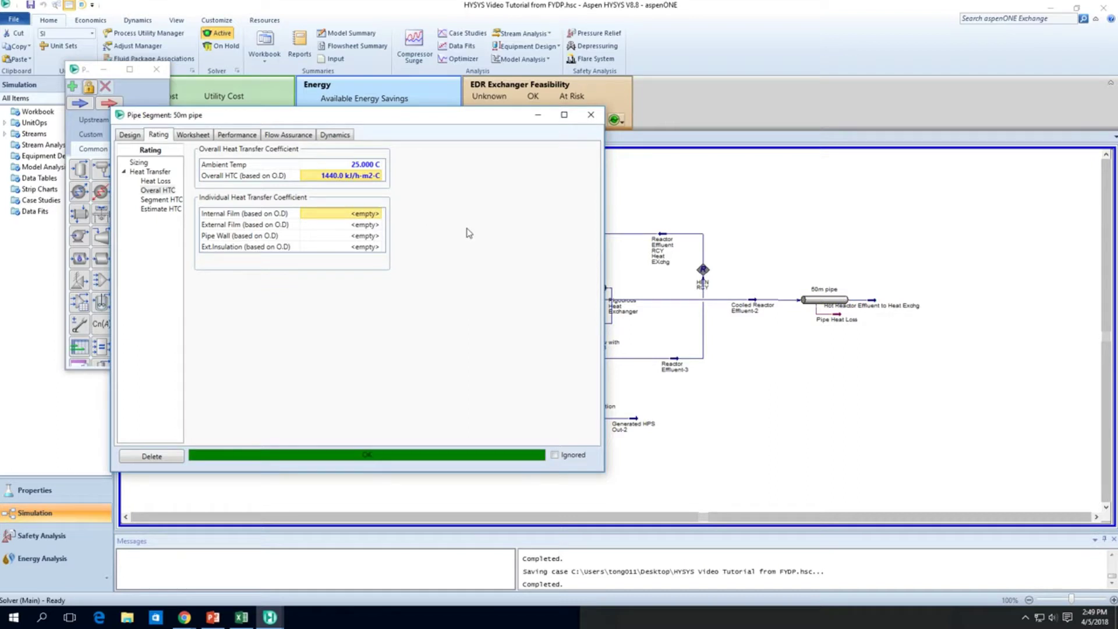
After checking stream temperatures, re-enter the overall HTC as 50 W/m2-C and inspect Pipe Heat Loss
click(842, 322)
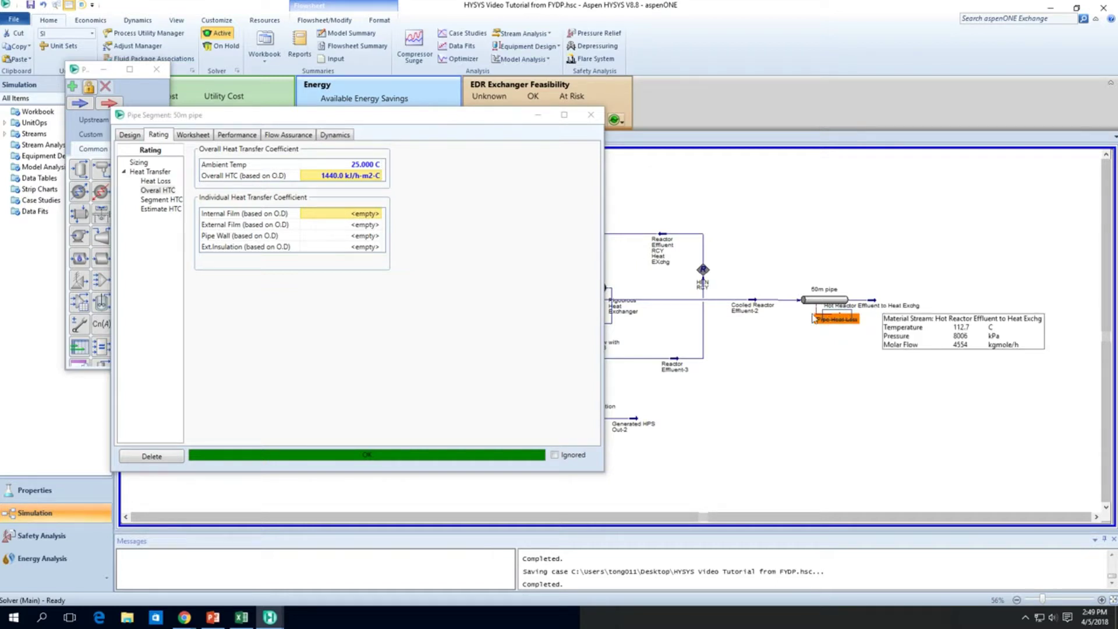
mouse_move(757, 307)
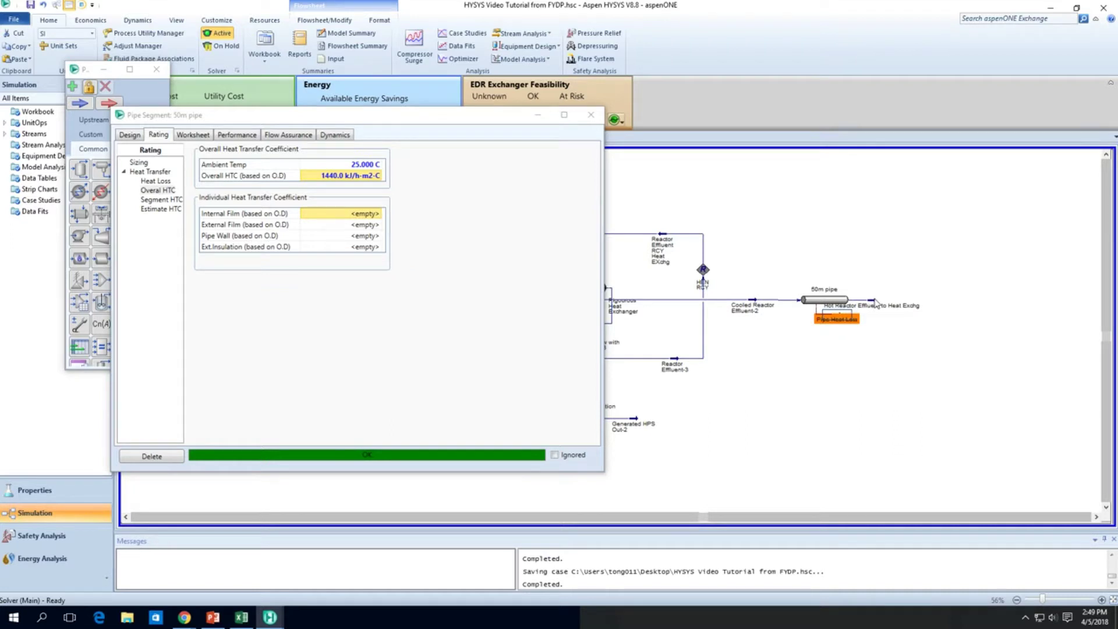
mouse_move(885, 300)
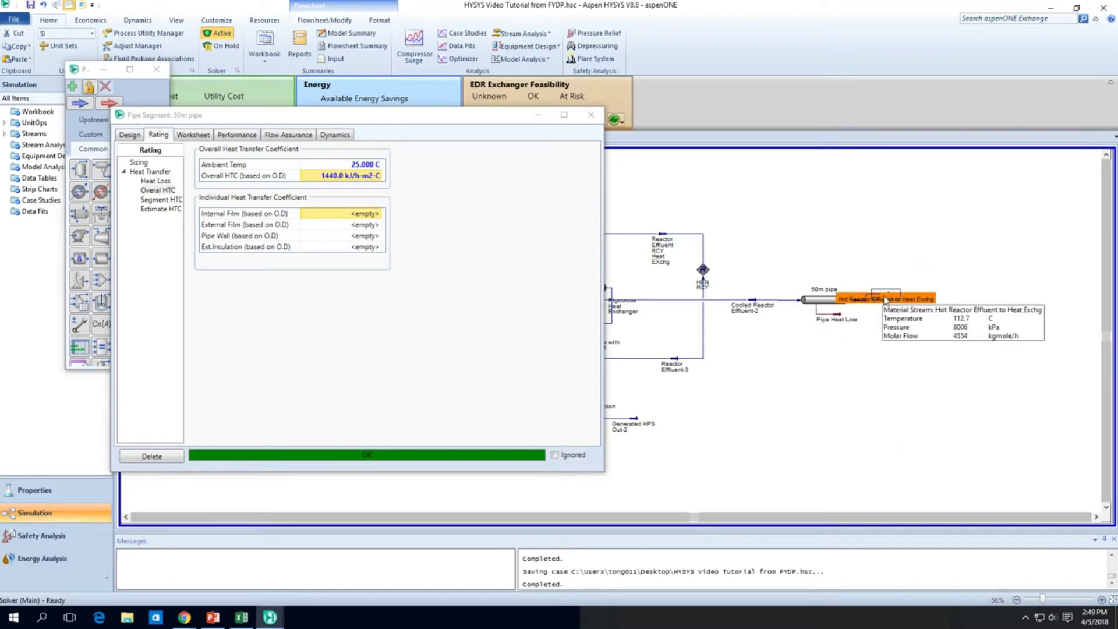
click(369, 178)
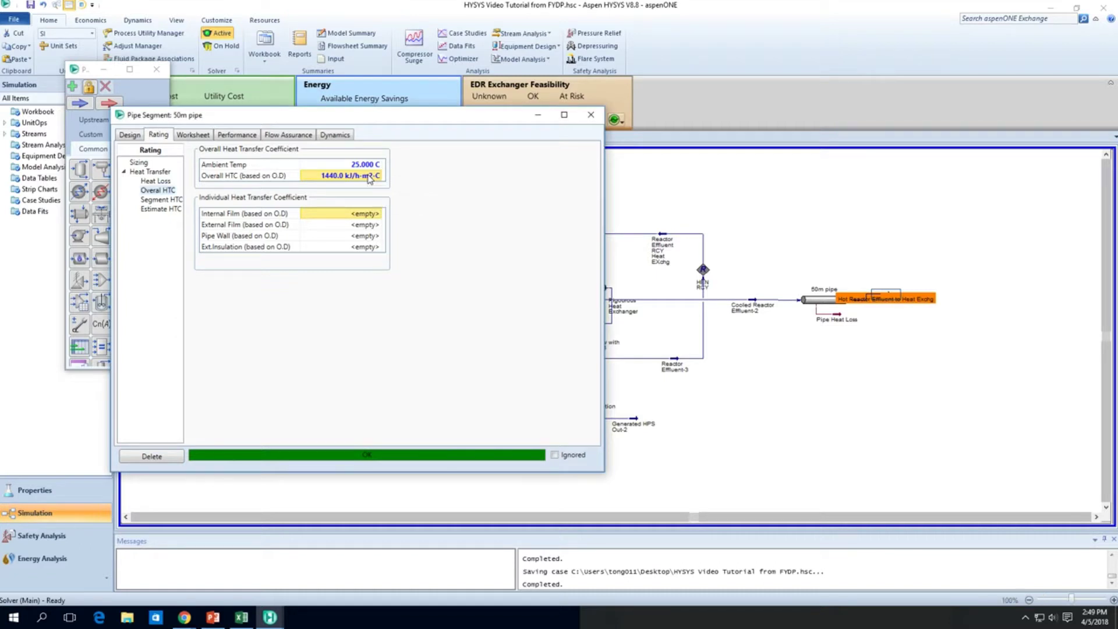
text(50)
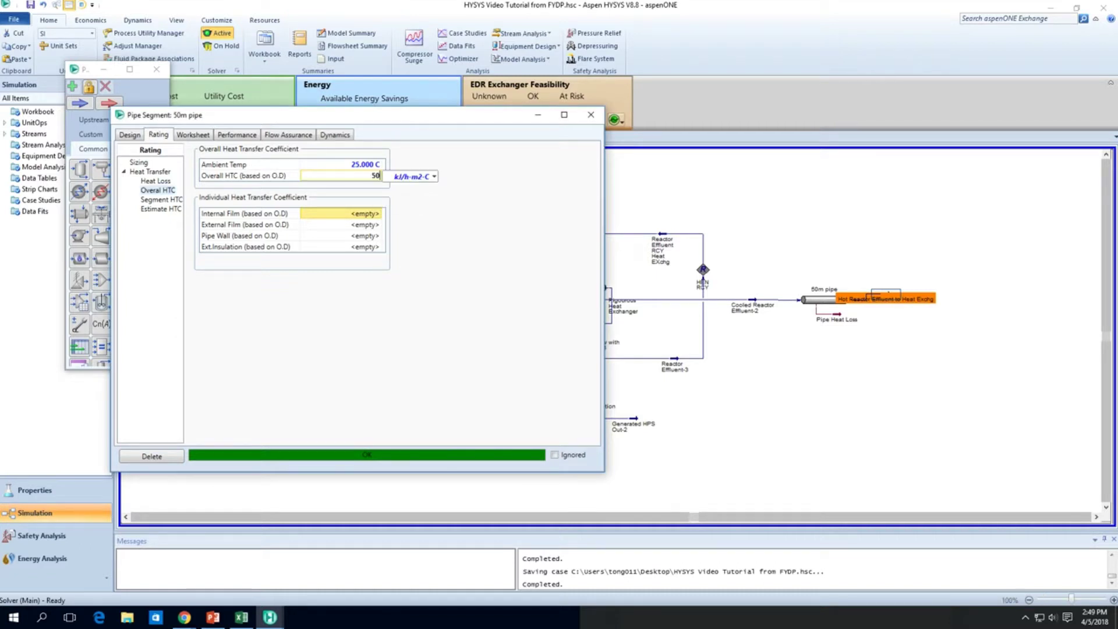
click(434, 176)
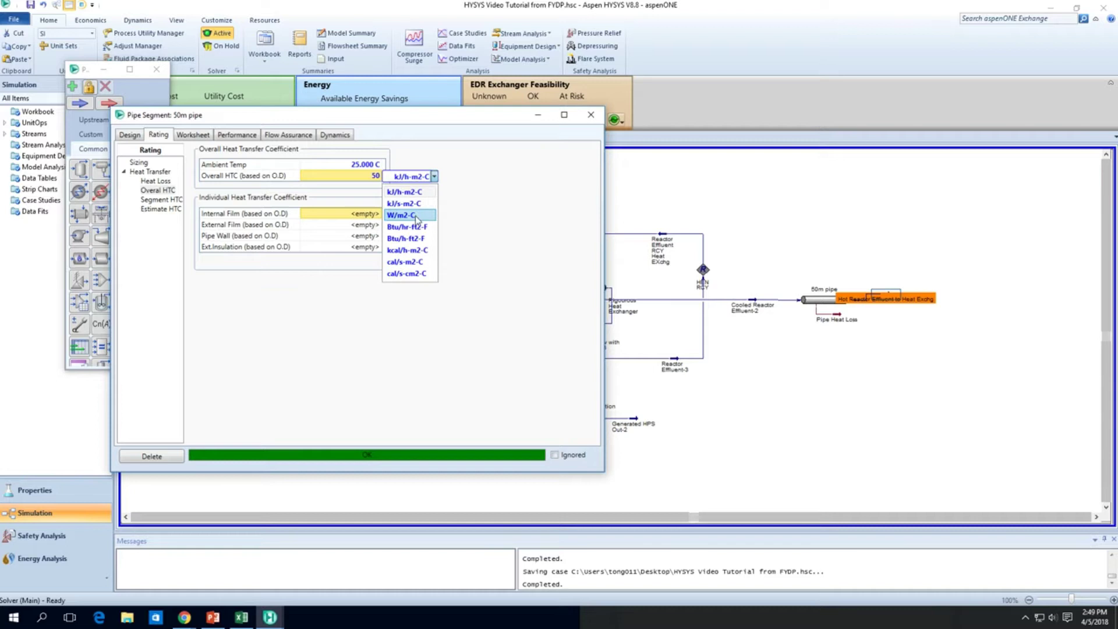
click(410, 215)
click(889, 337)
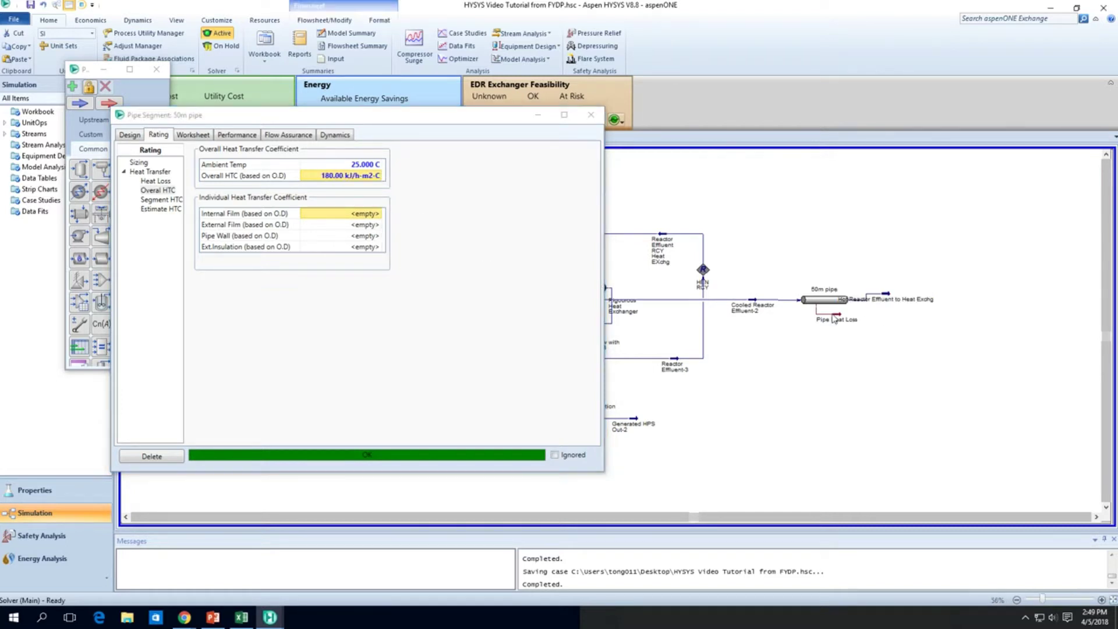
mouse_move(839, 324)
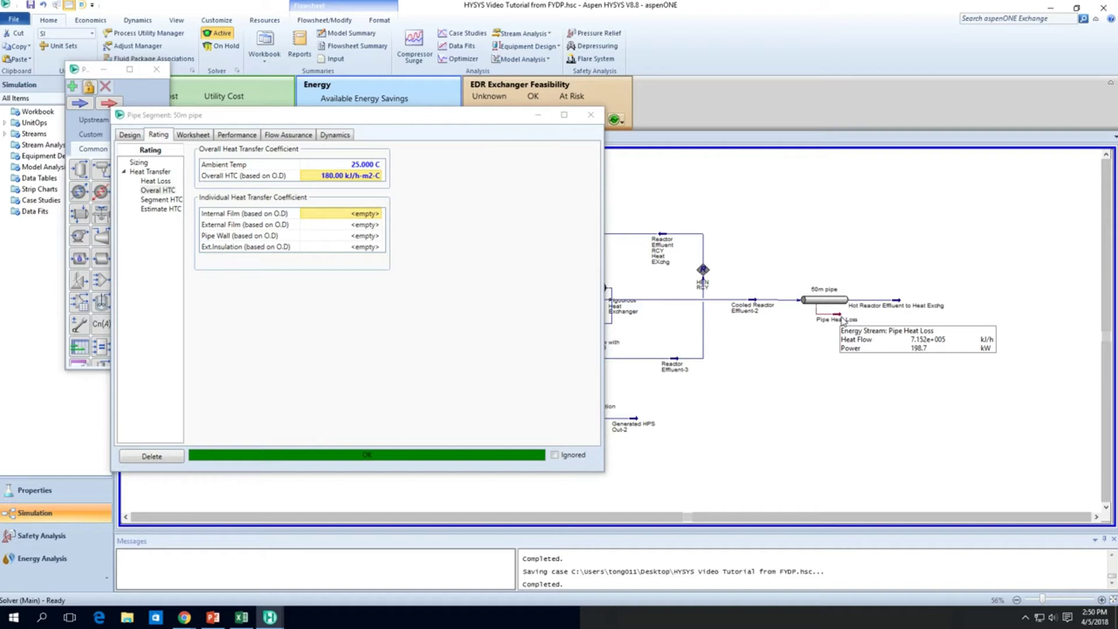
click(361, 181)
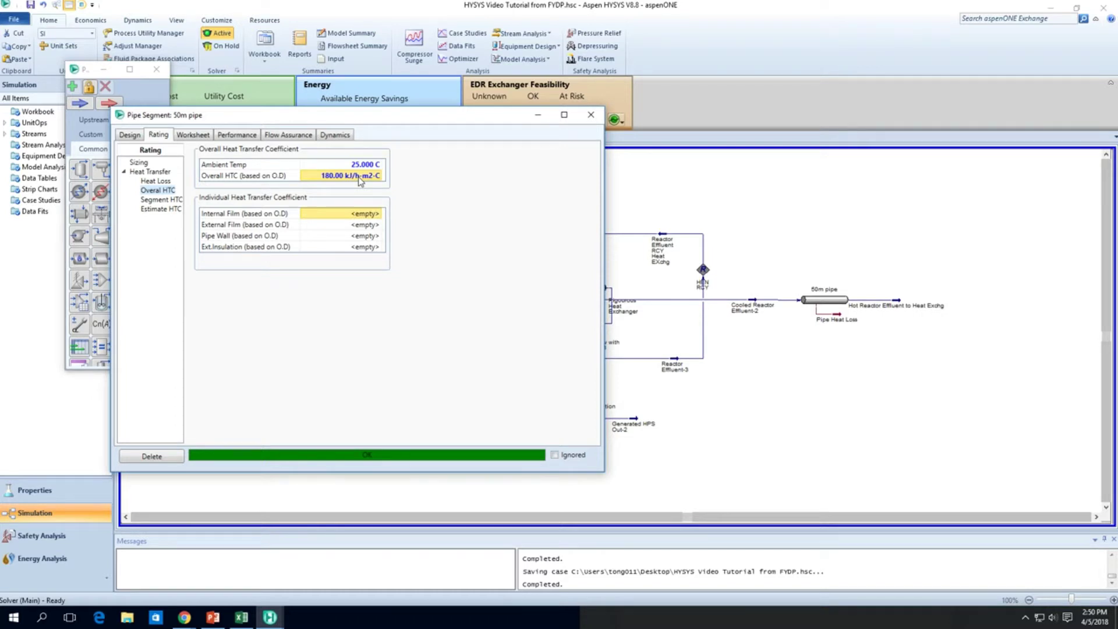
Close the 50m pipe window and nudge the Pipe Heat Loss stream icon downward
click(591, 115)
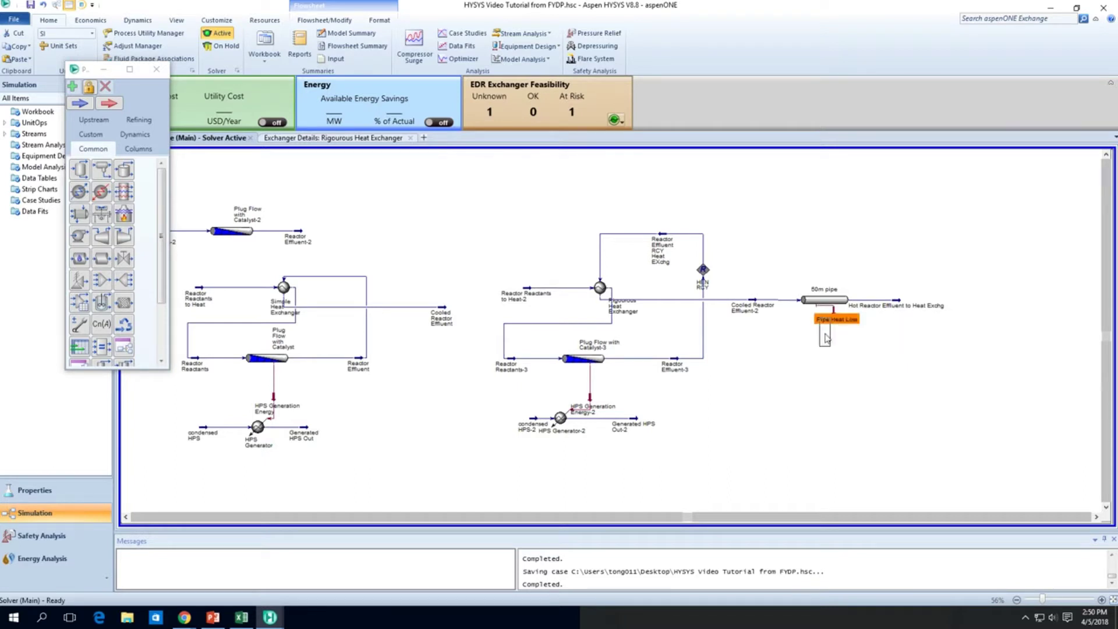
drag(823, 336, 813, 343)
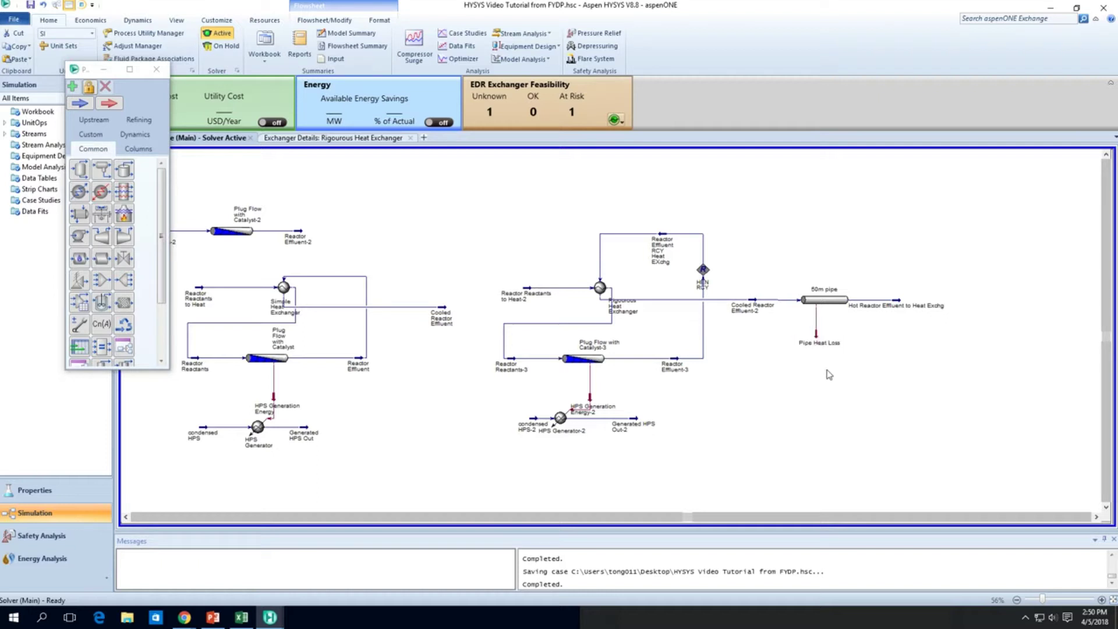
mouse_move(819, 302)
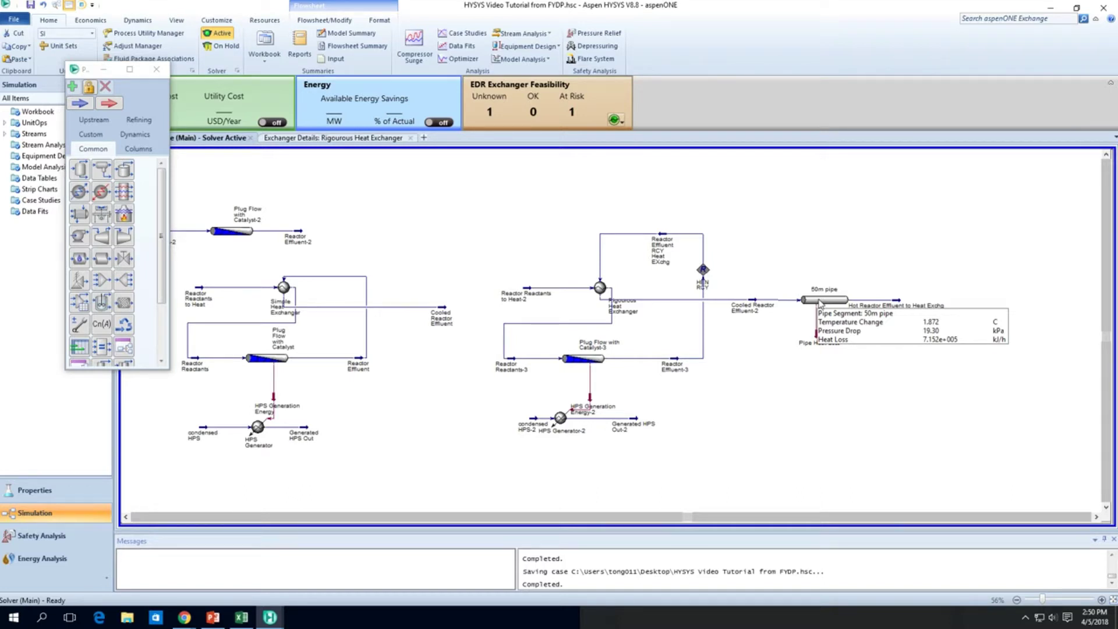
mouse_move(901, 304)
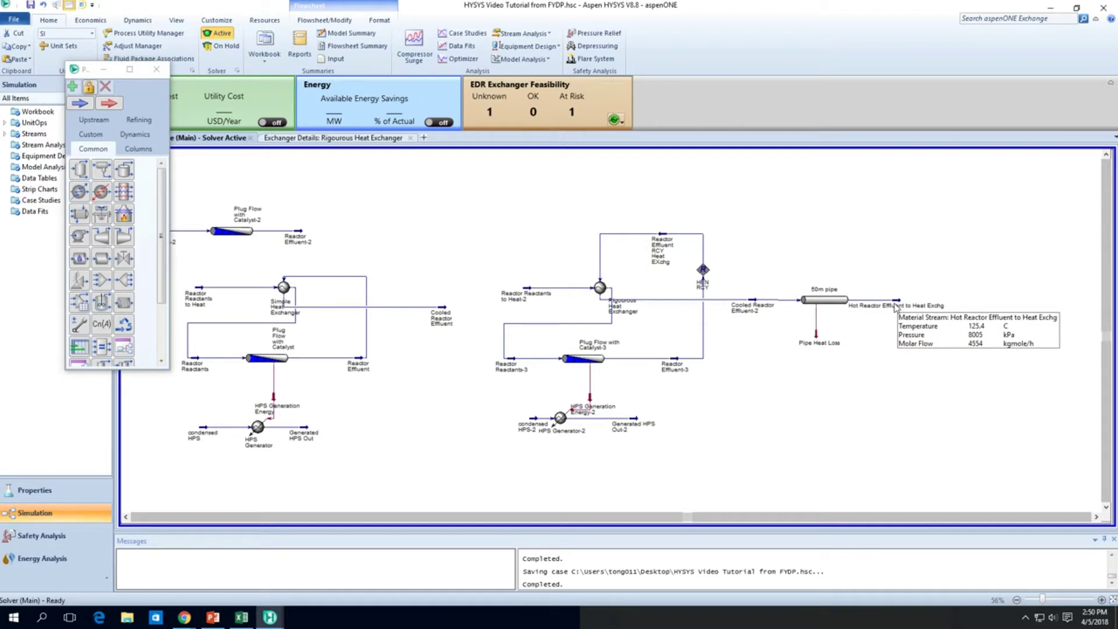
Place a heat exchanger on the flowsheet and rename E-100 to 'Heat Exchanger - tentative'
click(1095, 516)
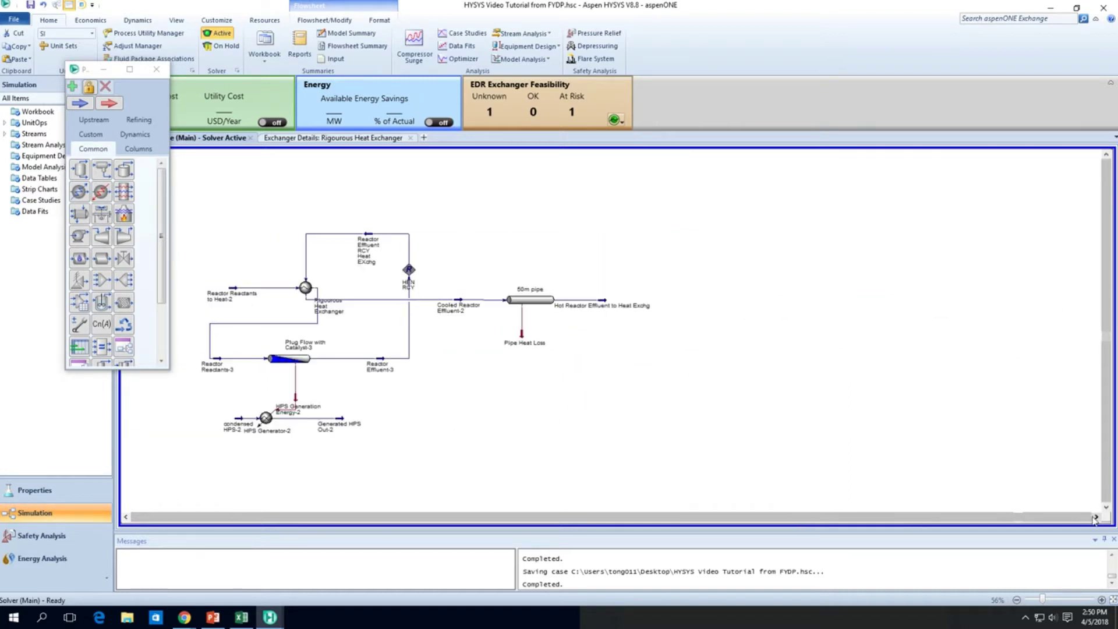
drag(80, 214, 656, 300)
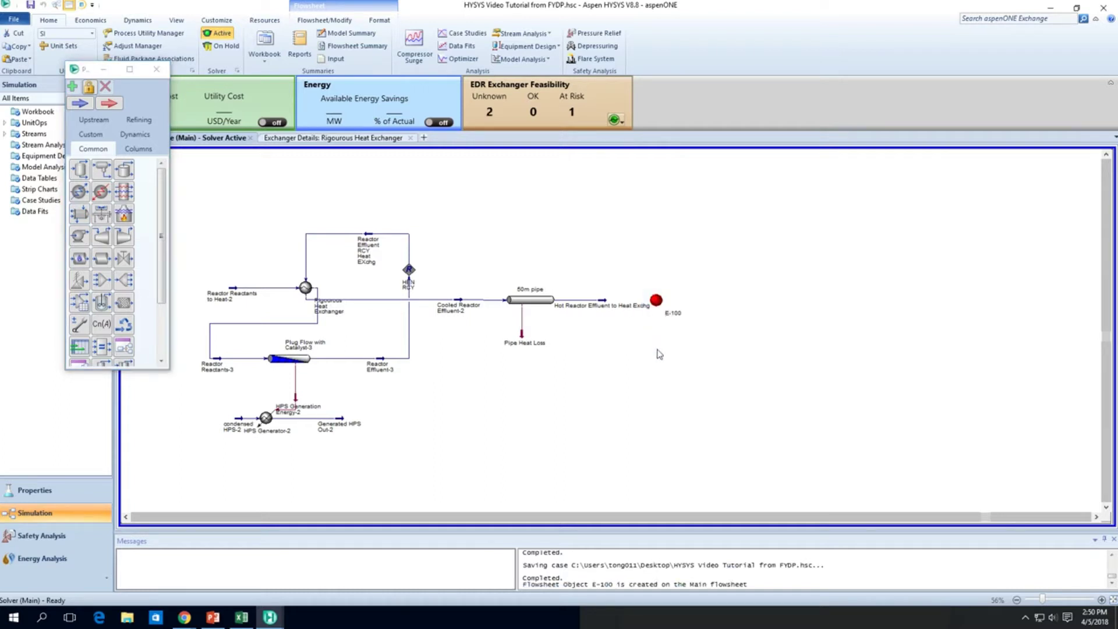
double_click(656, 300)
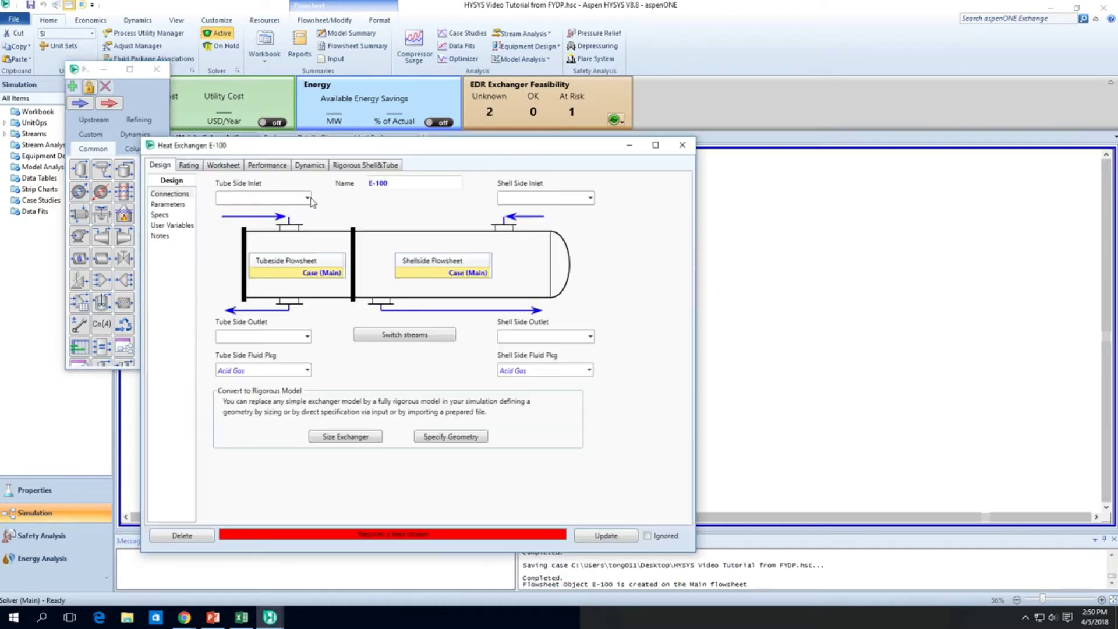
click(378, 181)
text(H)
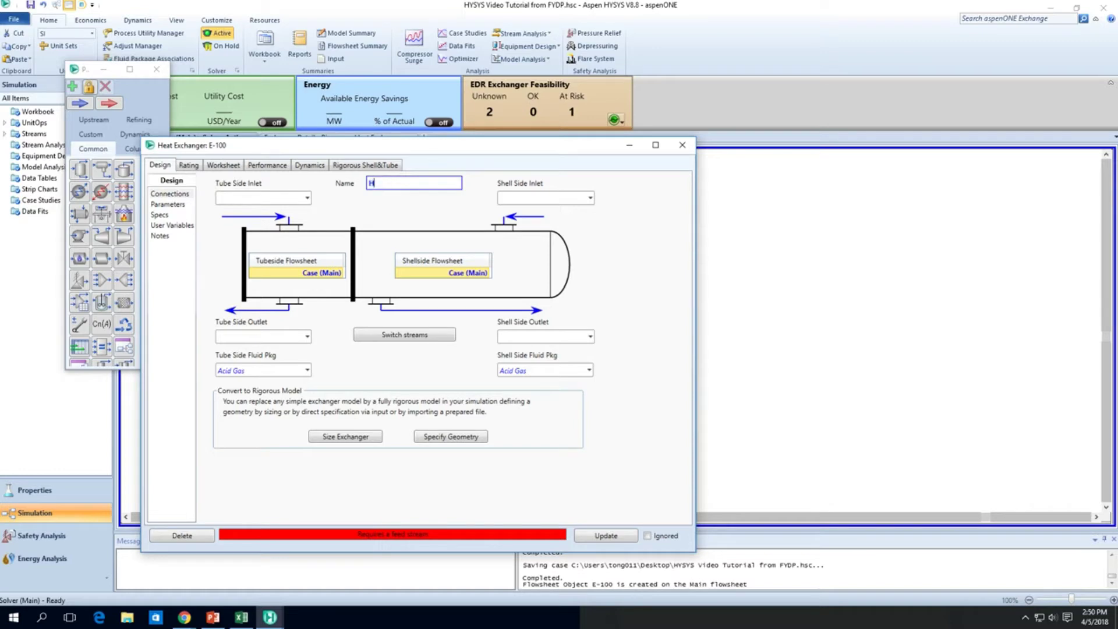
text(eat Exchanger - tentative)
key(Return)
click(682, 145)
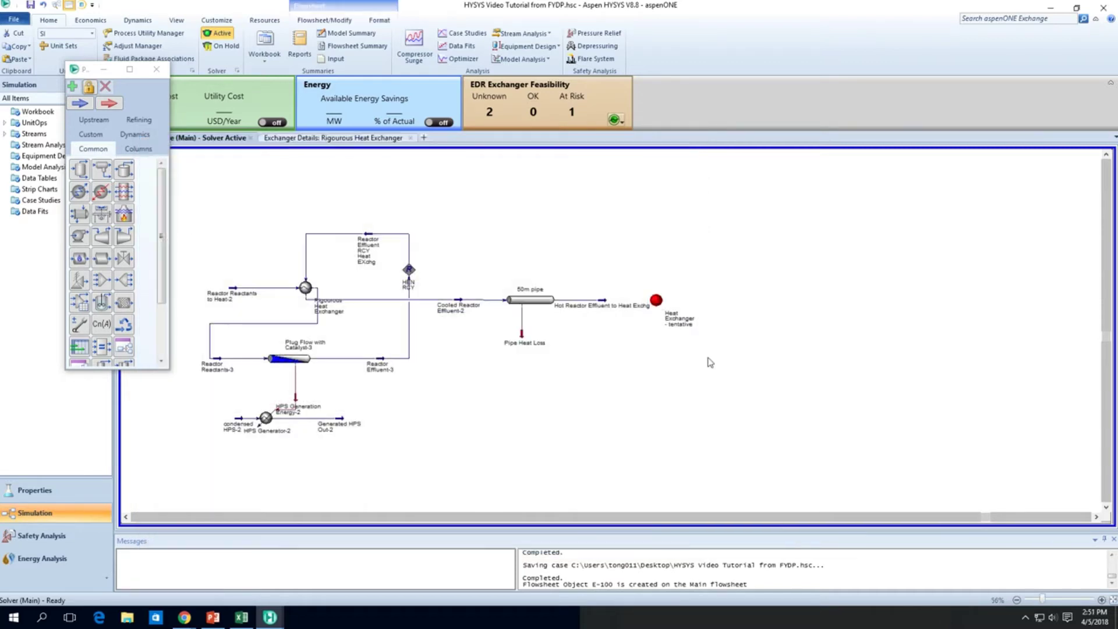
Reposition the exchanger and connect Hot Reactor Effluent to its inlet
mouse_move(659, 305)
mouse_down()
mouse_move(692, 295)
mouse_move(699, 315)
mouse_move(681, 301)
mouse_up()
click(688, 294)
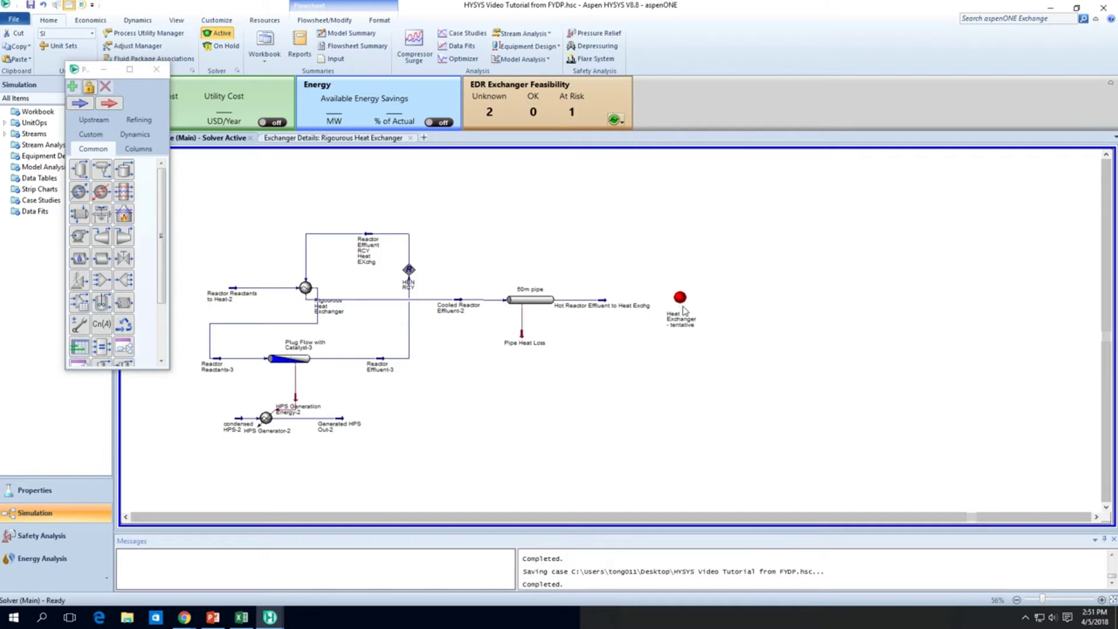
drag(610, 304, 747, 299)
mouse_move(685, 304)
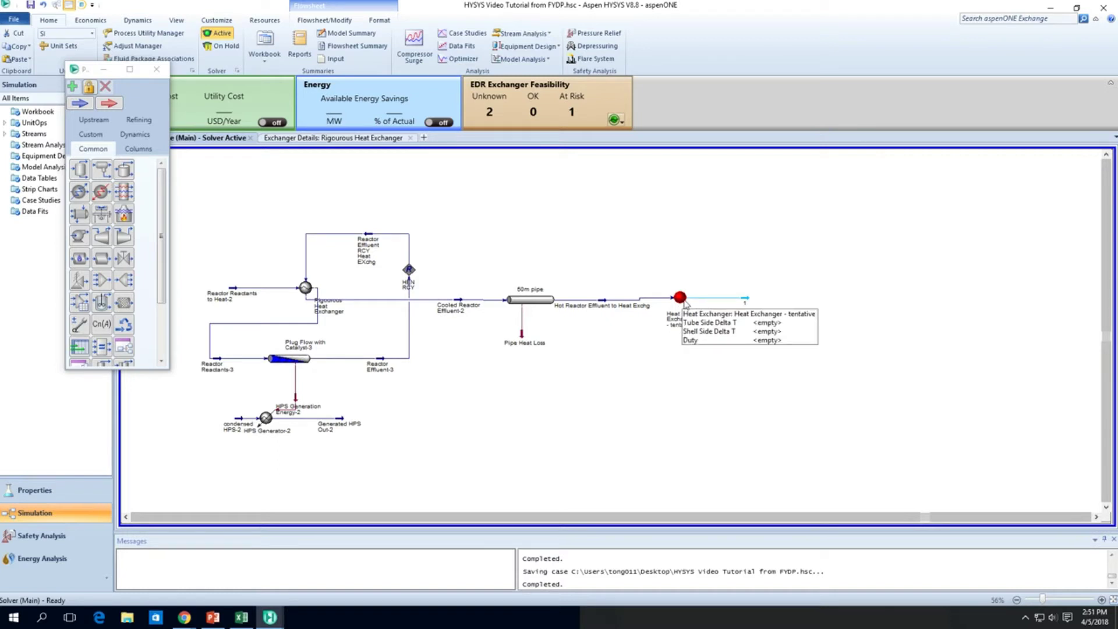
Set 100 kPa shell-side and tube-side pressure drops on Heat Exchanger - tentative
double_click(681, 299)
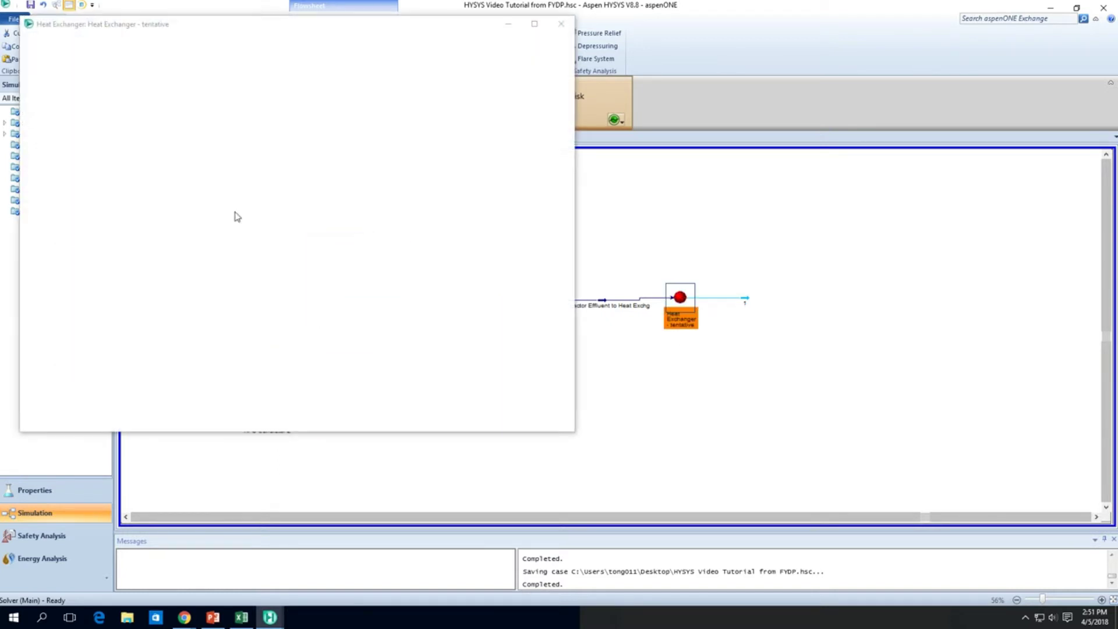
click(49, 83)
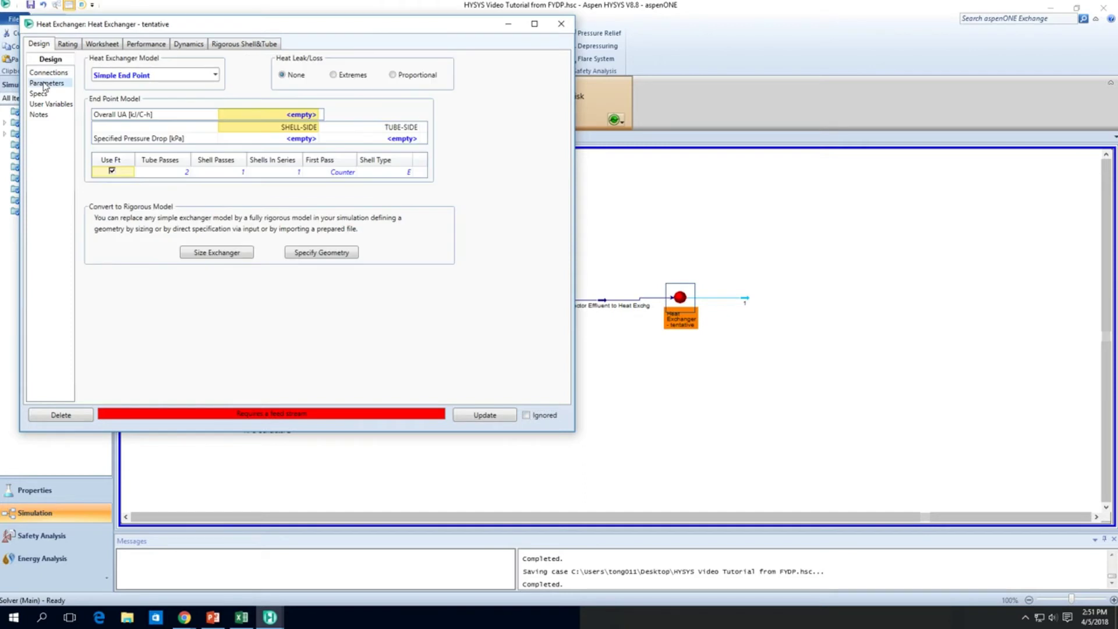
click(305, 139)
text(100)
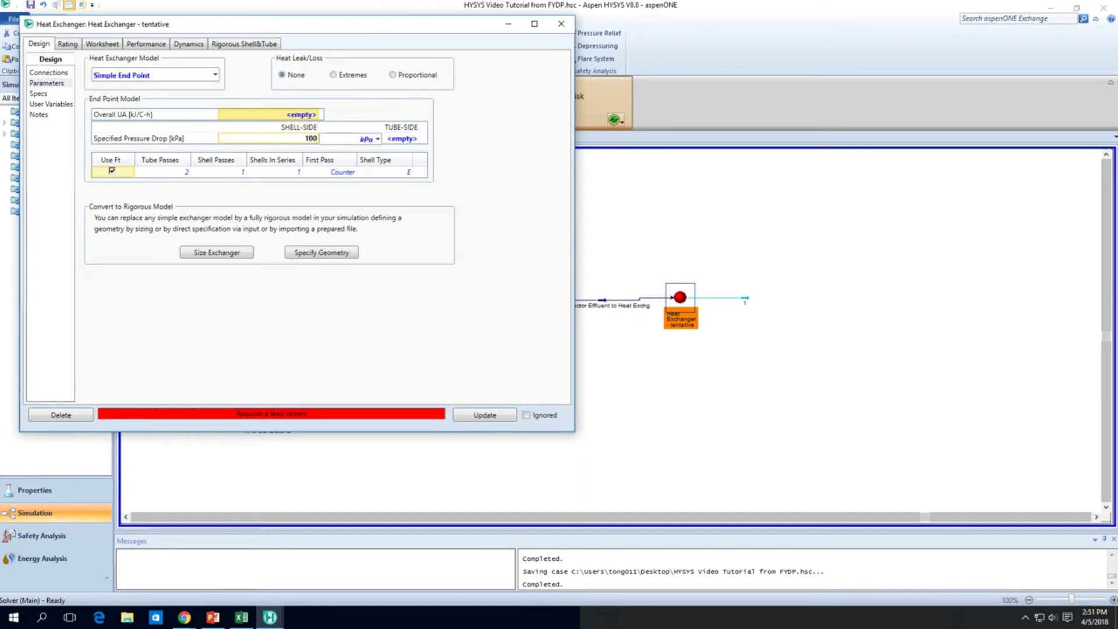
key(Return)
text(100)
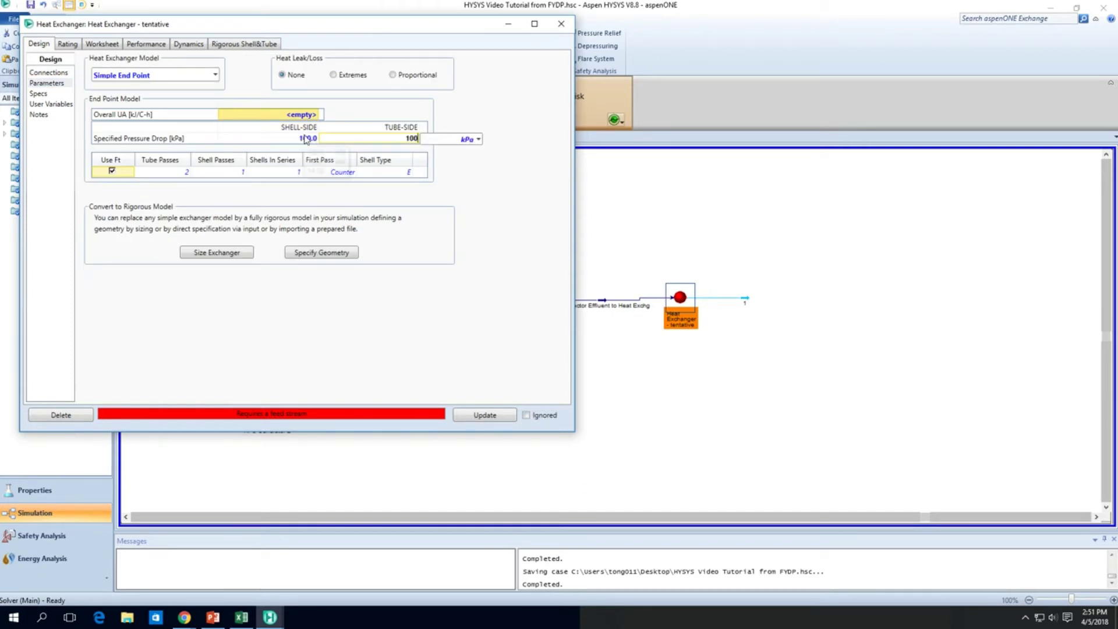
key(Return)
click(561, 23)
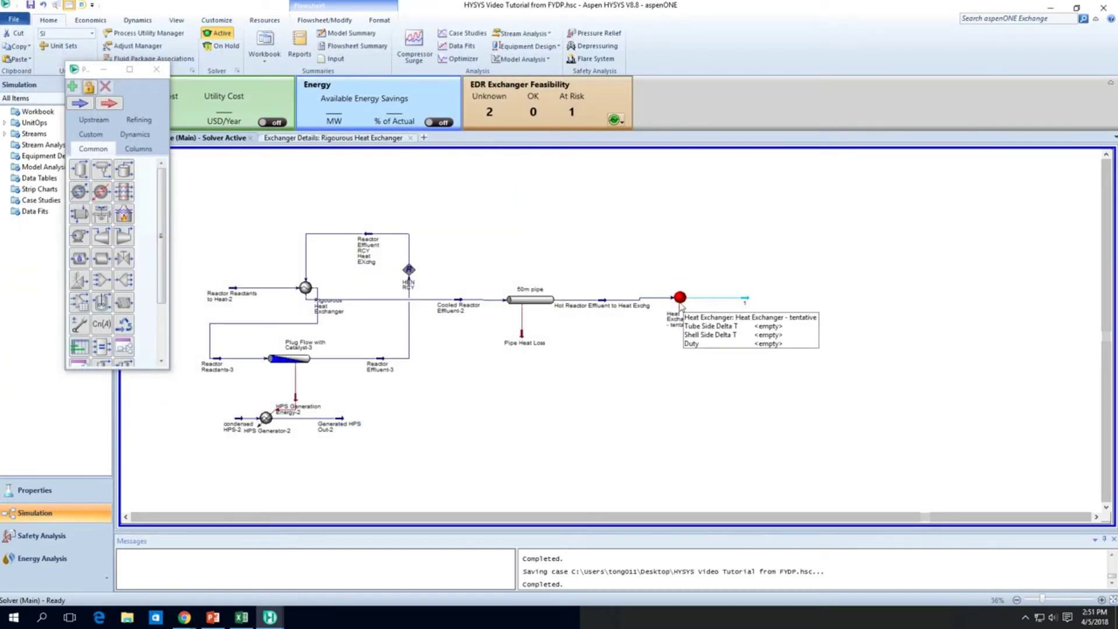
Rename outlet stream 1 to 'Partly cooled heat exchanger effluent' and set it to 70 °C
double_click(743, 300)
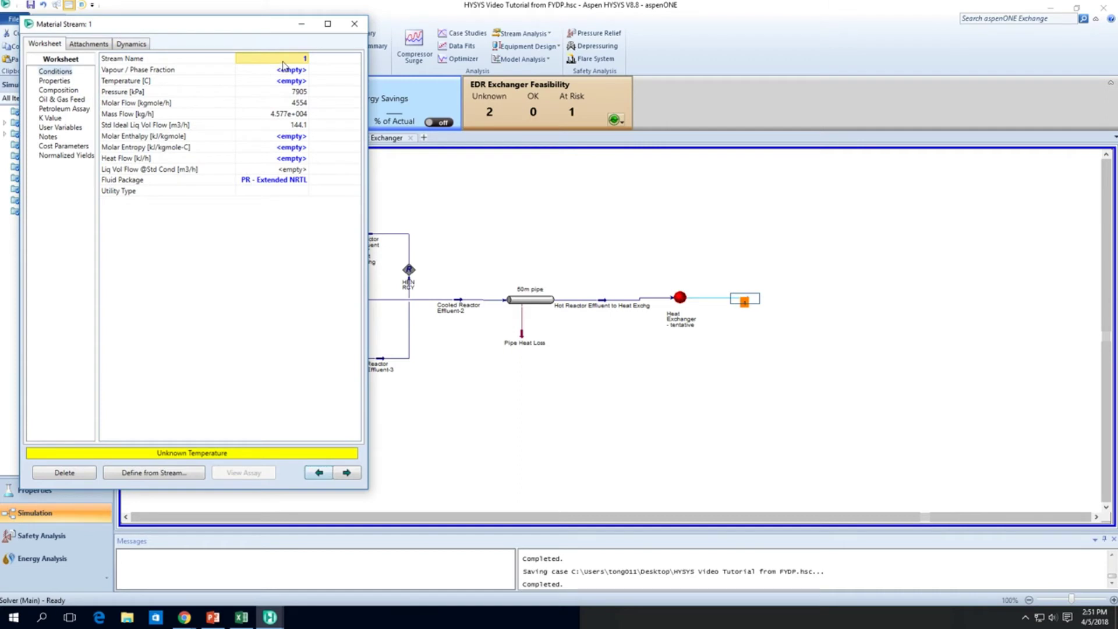
text(Partly)
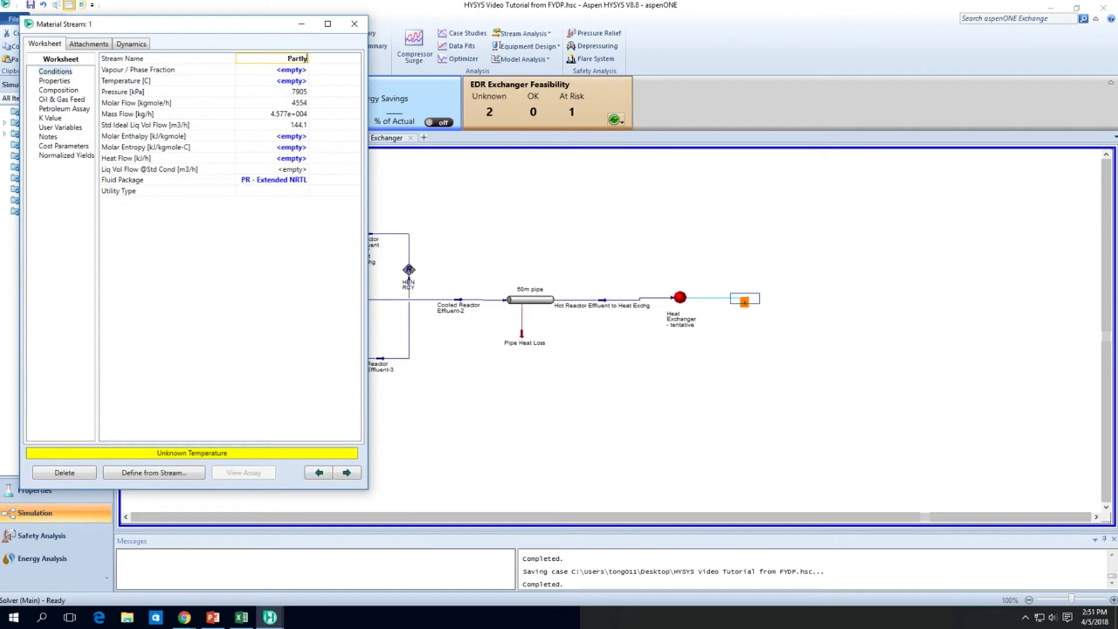
text( cooled heat e)
text(xchanger effl)
text(uent)
key(Return)
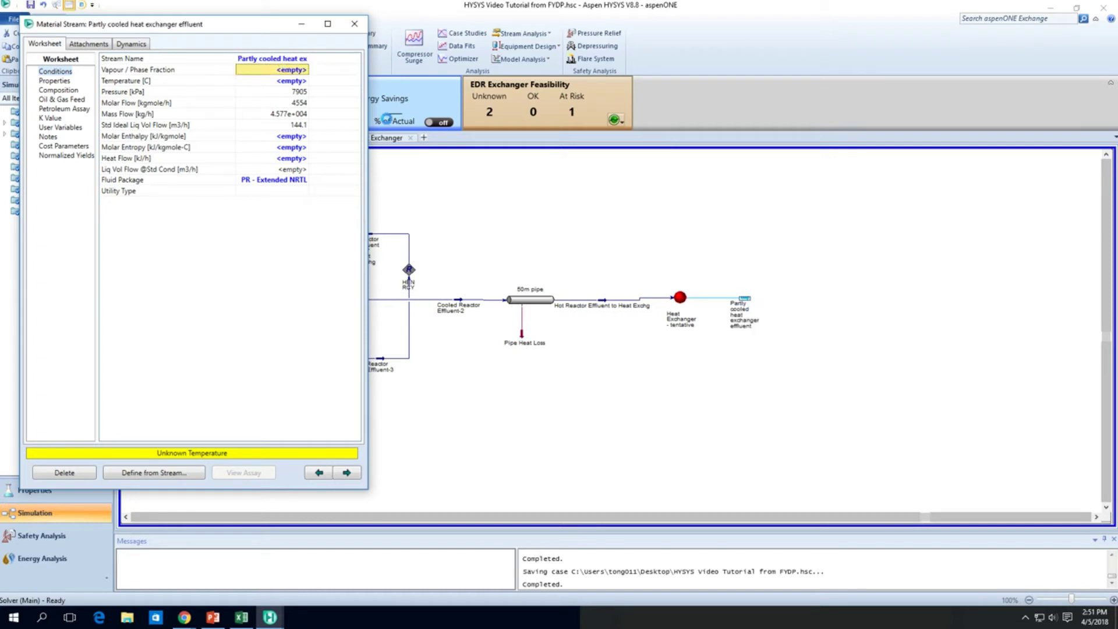
click(304, 82)
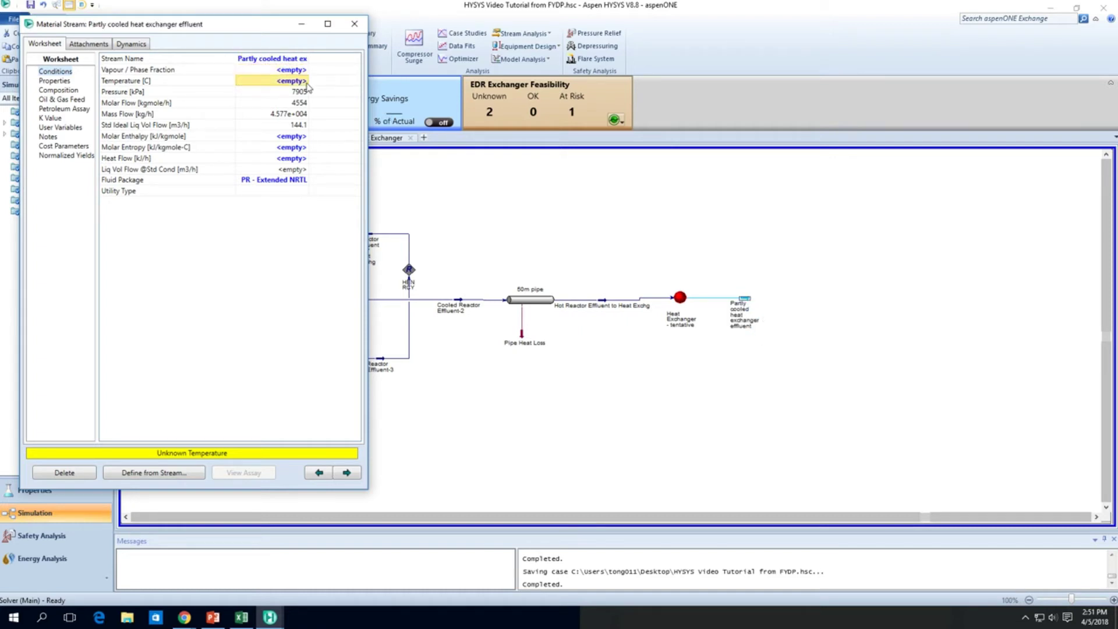
text(70)
key(Return)
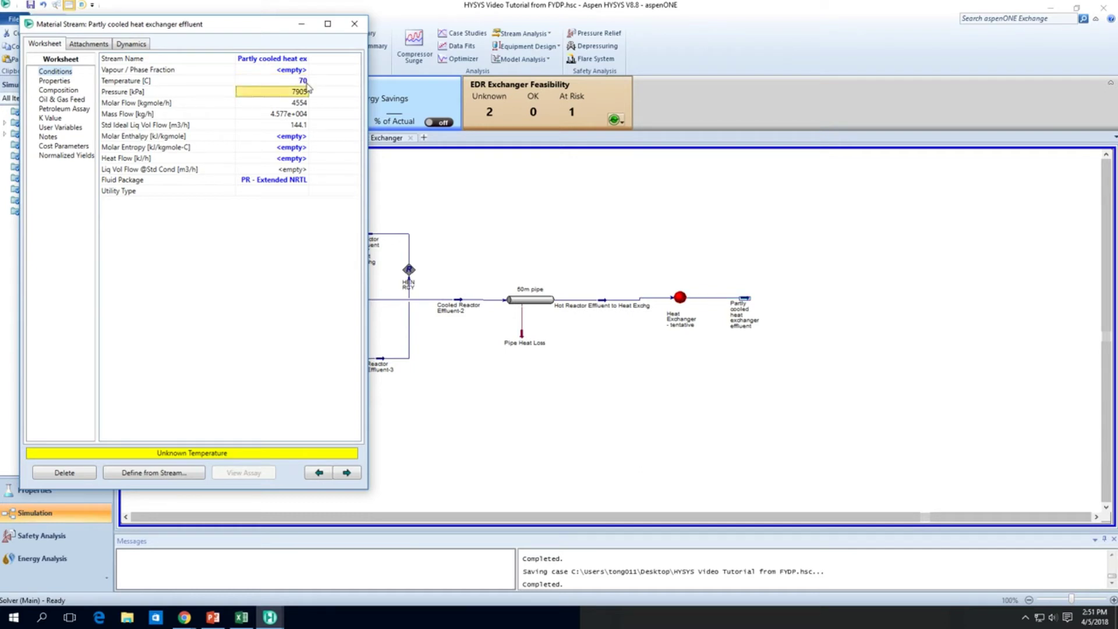
click(354, 23)
mouse_move(744, 304)
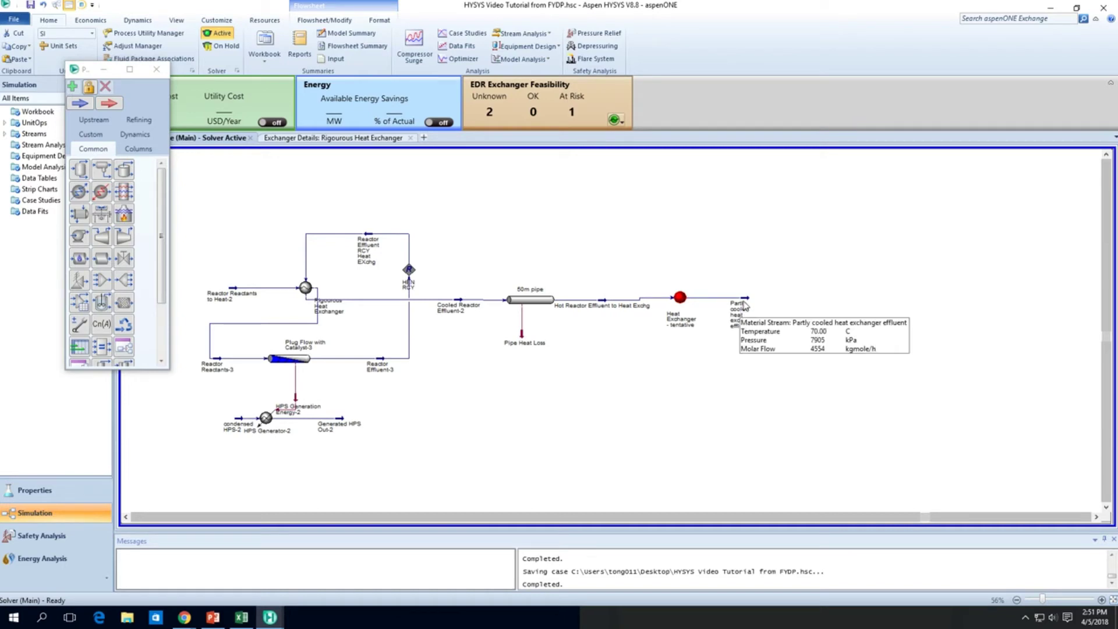
mouse_move(613, 297)
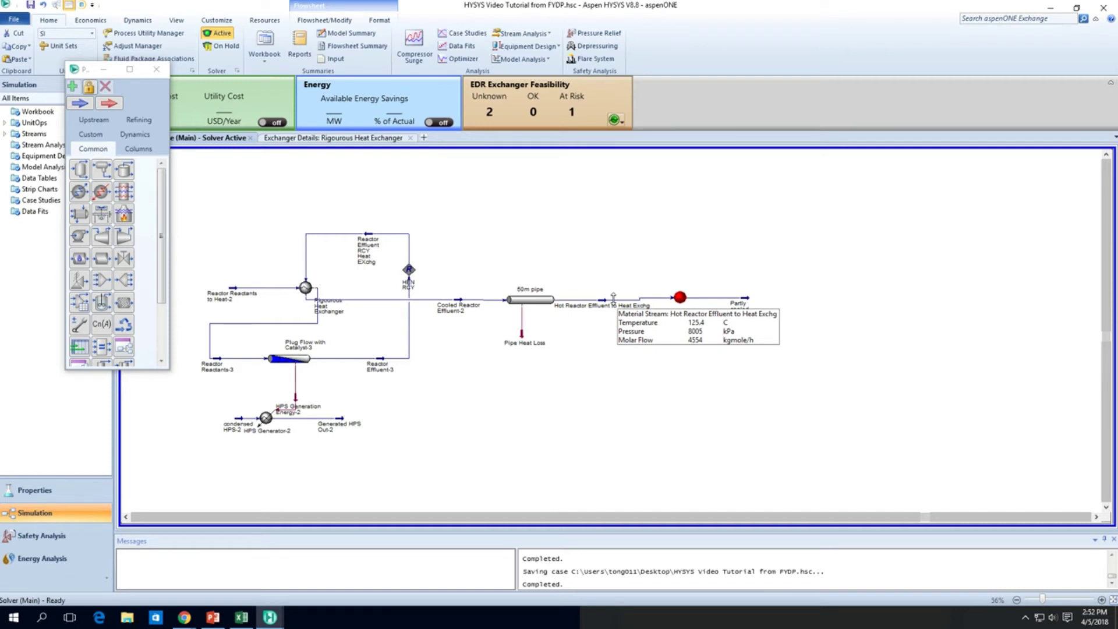
mouse_move(685, 299)
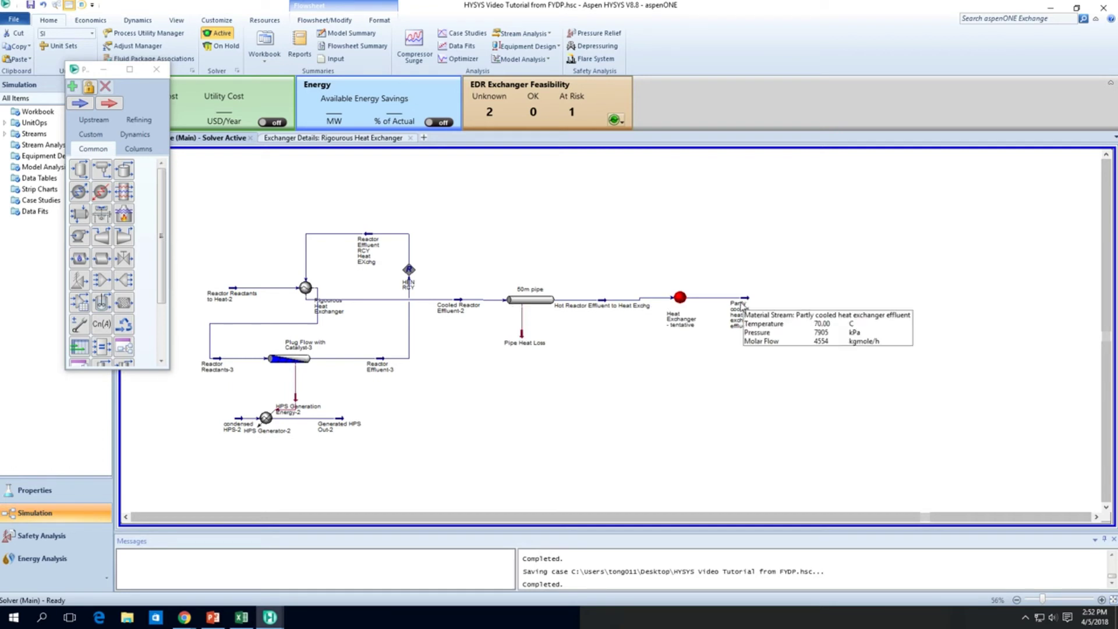
Place an air cooler fed by Partly cooled heat exchanger effluent and draw its outlet stream
drag(99, 220, 796, 265)
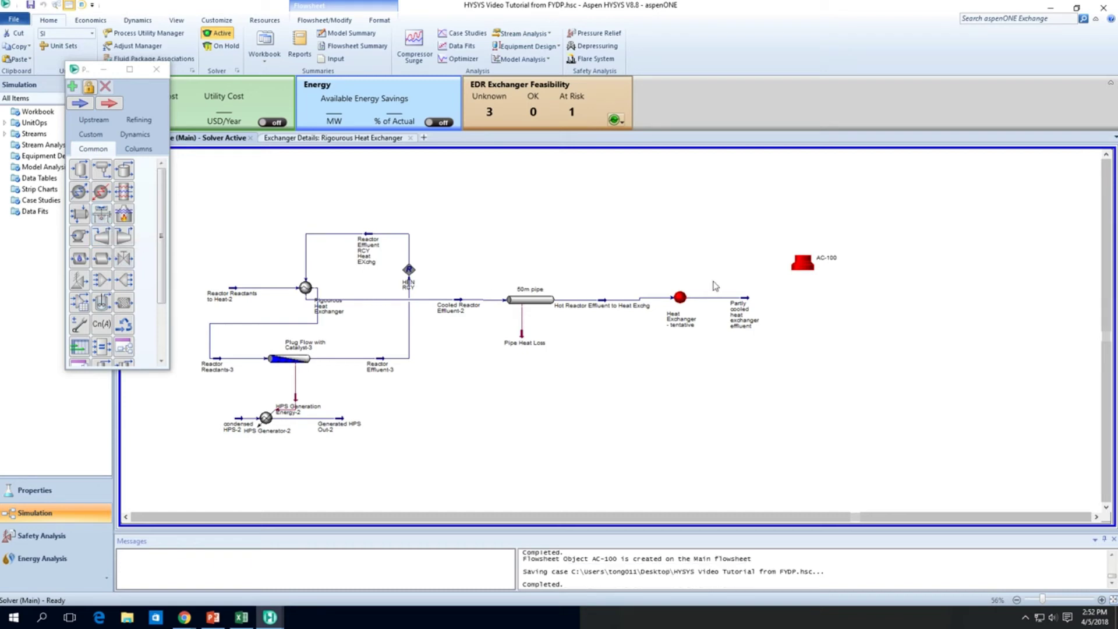
drag(791, 271, 747, 299)
drag(817, 263, 811, 194)
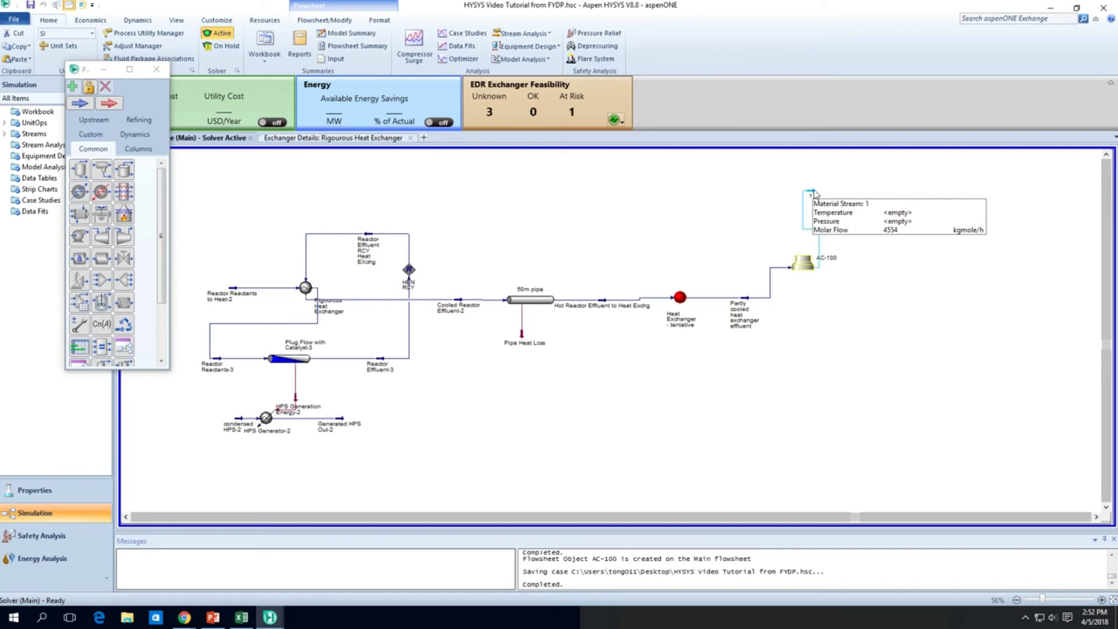
Name the air cooler outlet stream 'Air cooled effluent' and set its temperature to 50 °C
double_click(811, 193)
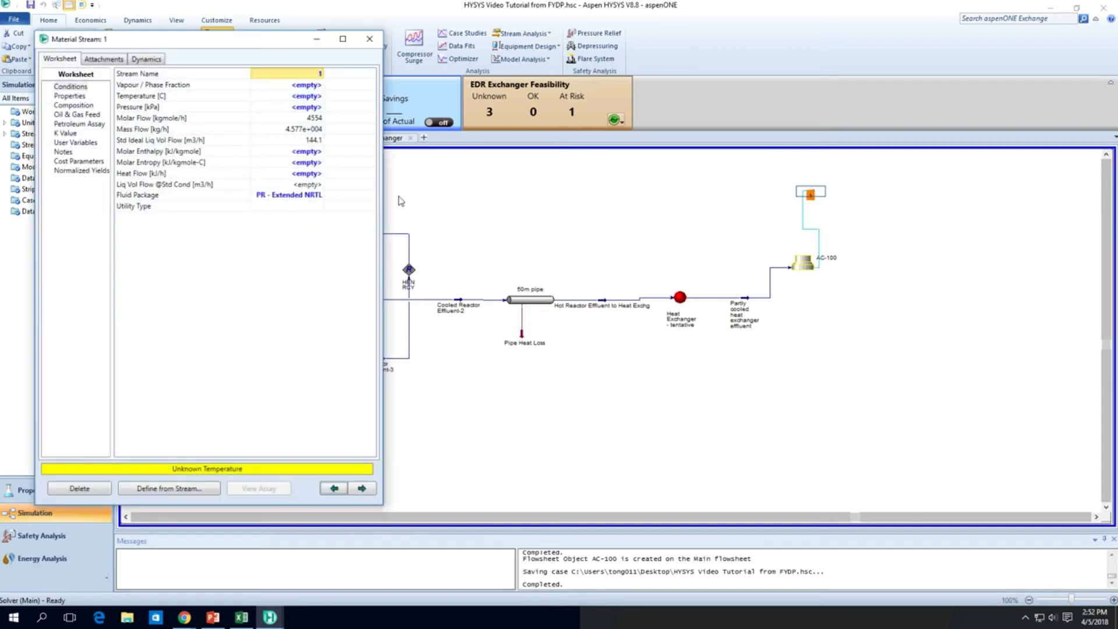
click(319, 73)
text(Air cooled e)
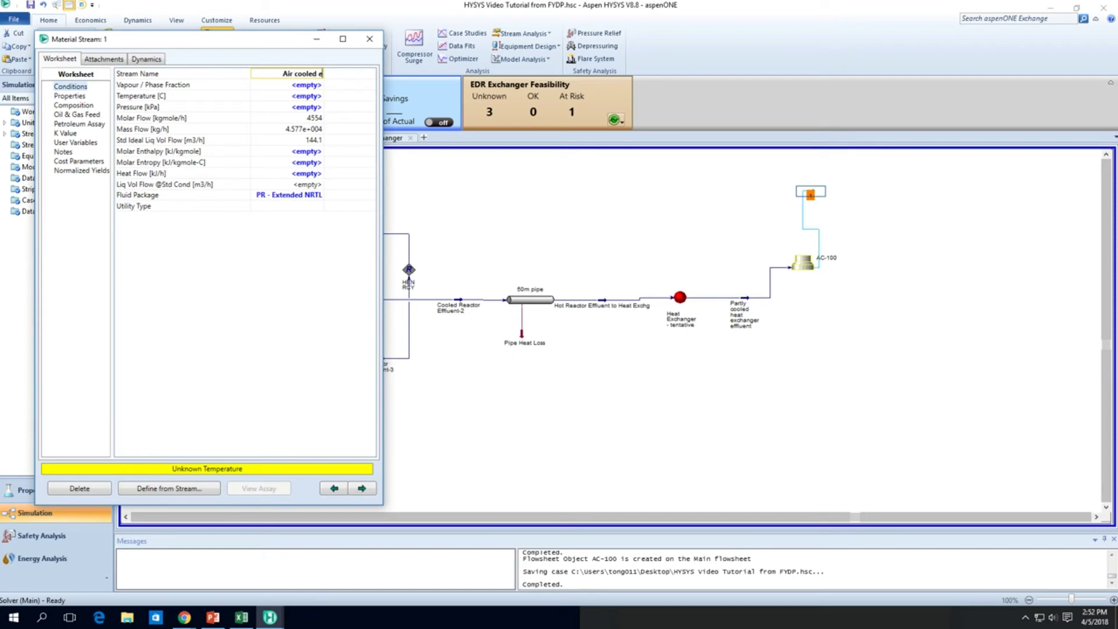
key(BackSpace)
text(effluent)
key(Return)
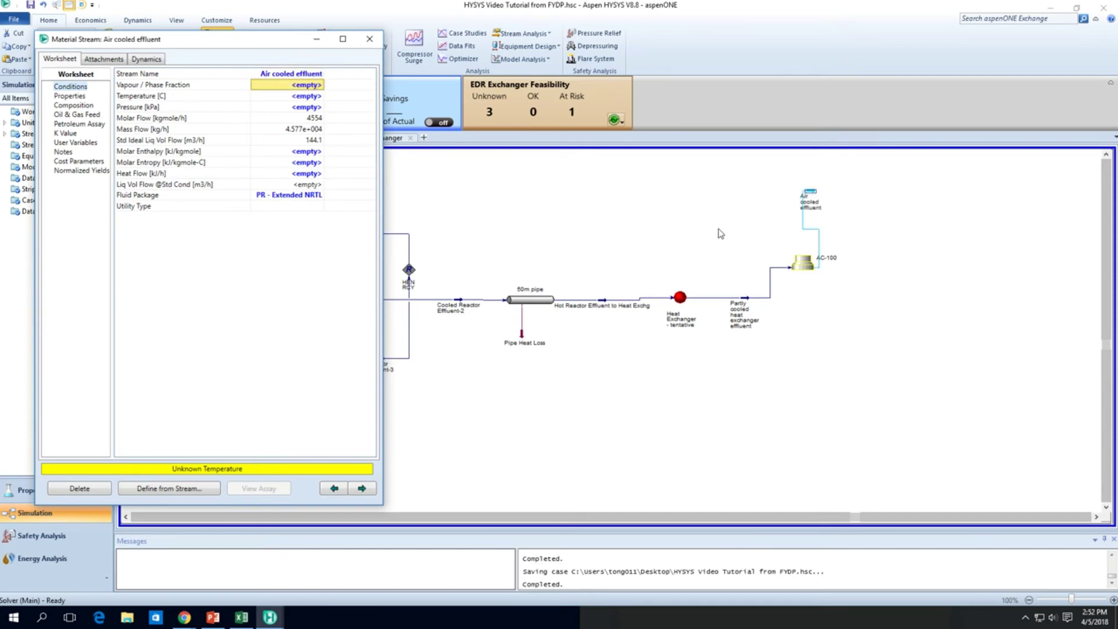
click(306, 97)
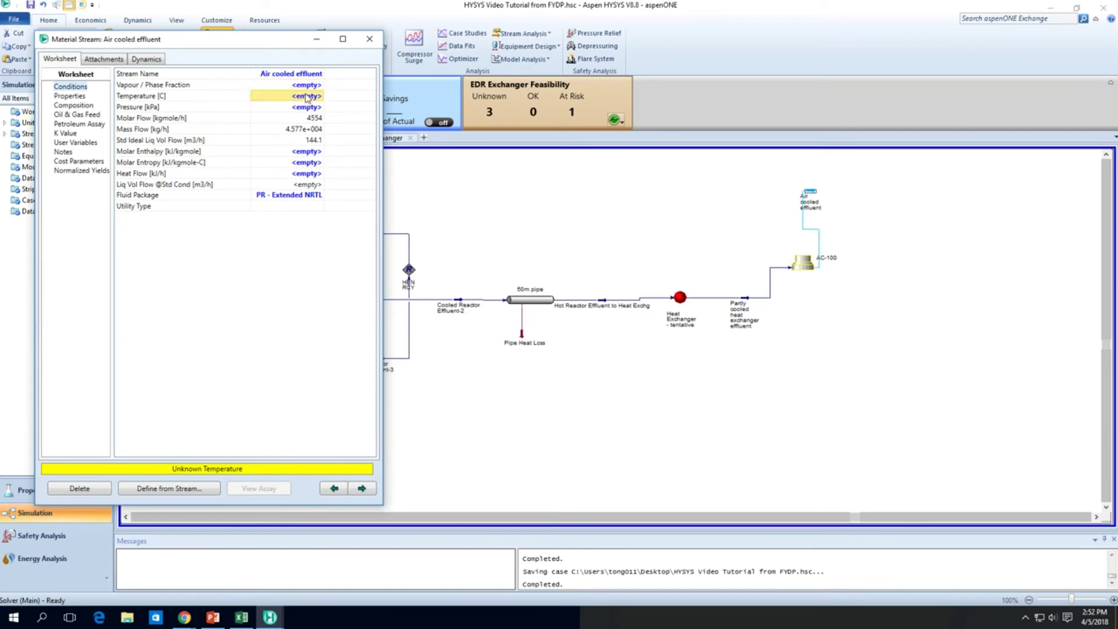
text(50)
key(Return)
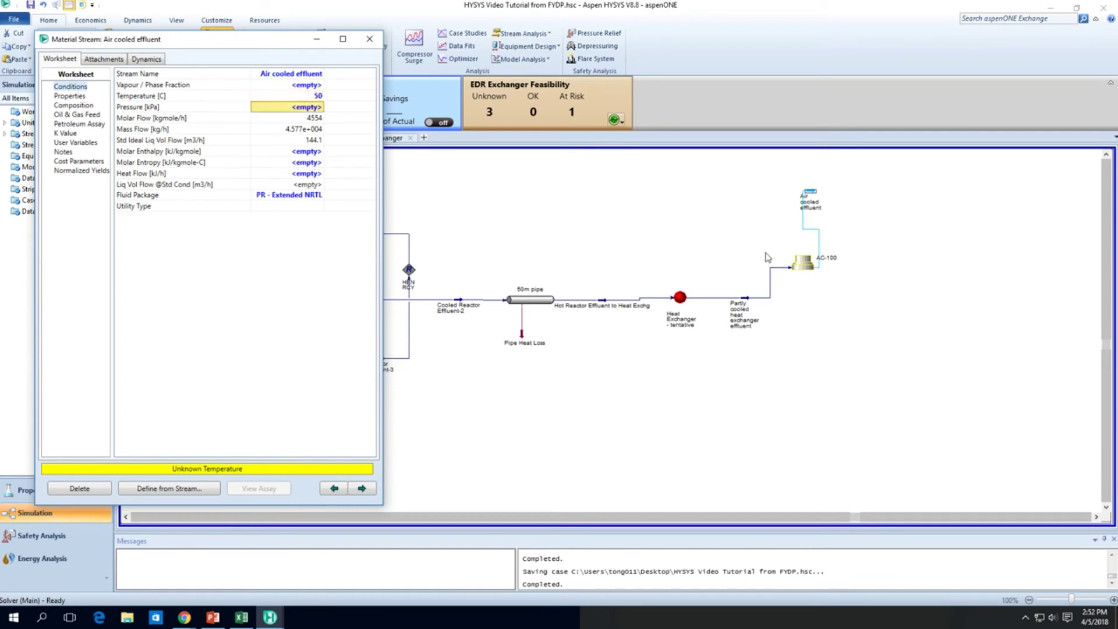
click(700, 271)
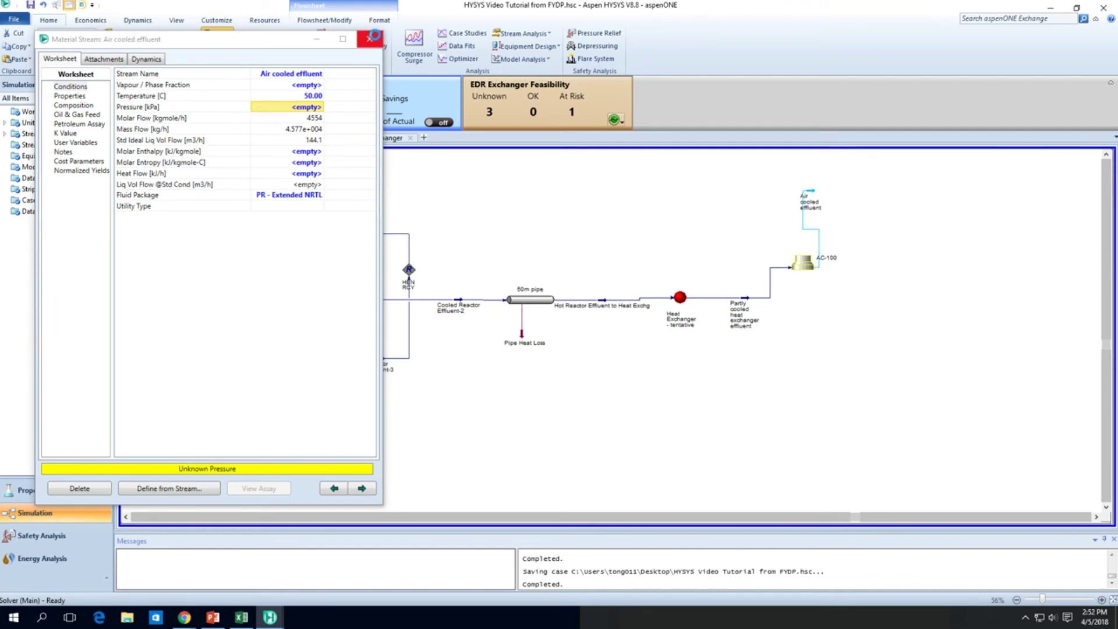
click(369, 39)
Rename air cooler AC-100 to 'Reactor Effluent Air Cooler'
double_click(803, 262)
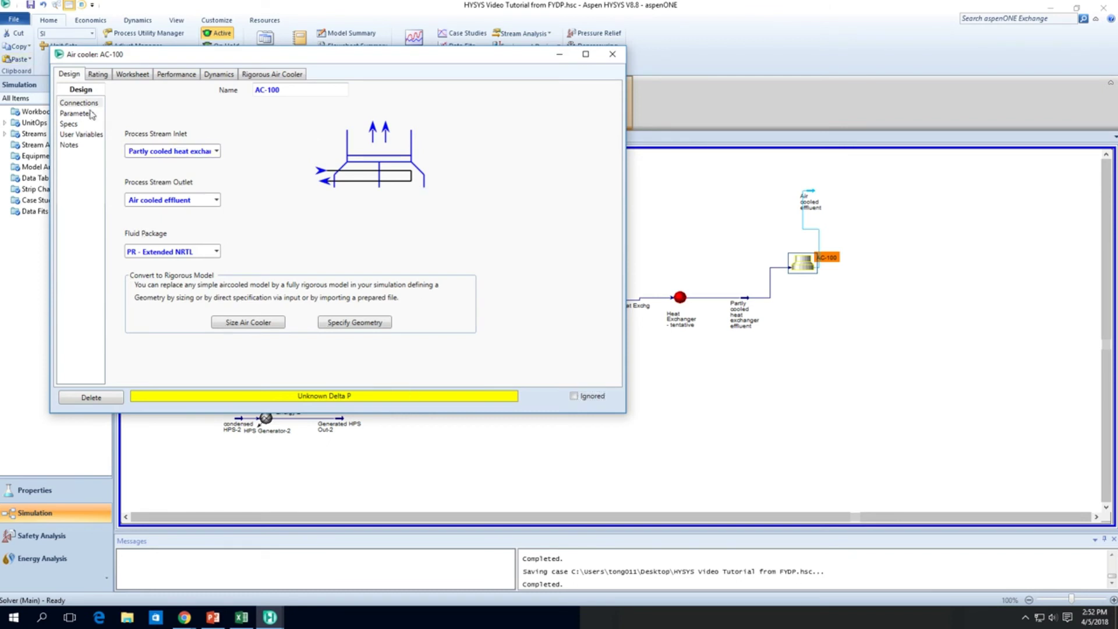
click(86, 113)
click(92, 103)
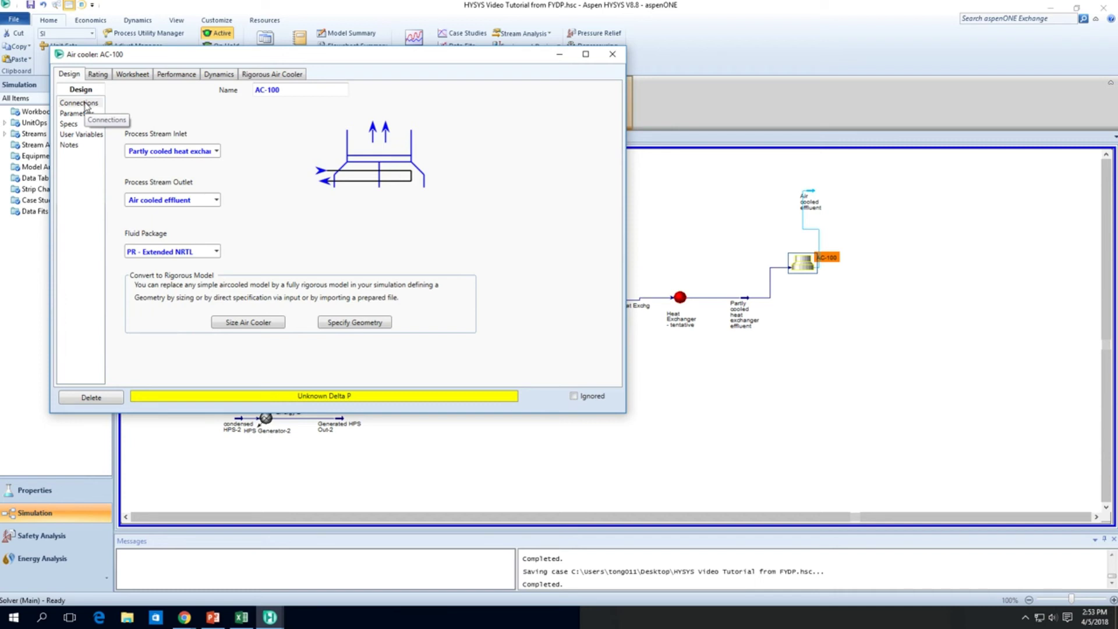
click(288, 91)
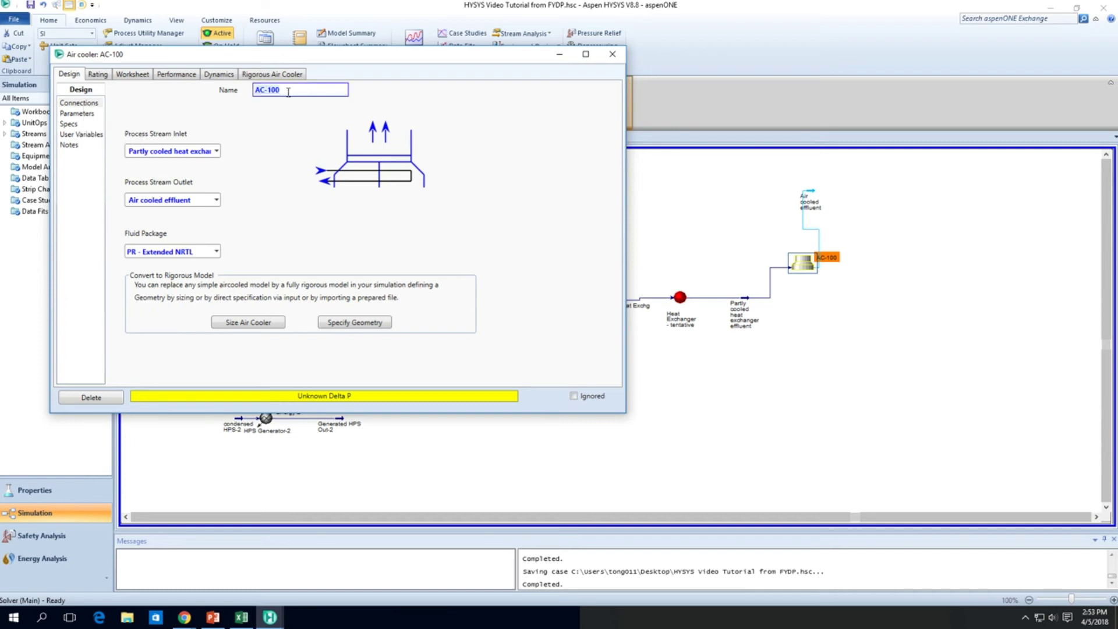
text(aeactor Effluent Air Cooler)
key(Return)
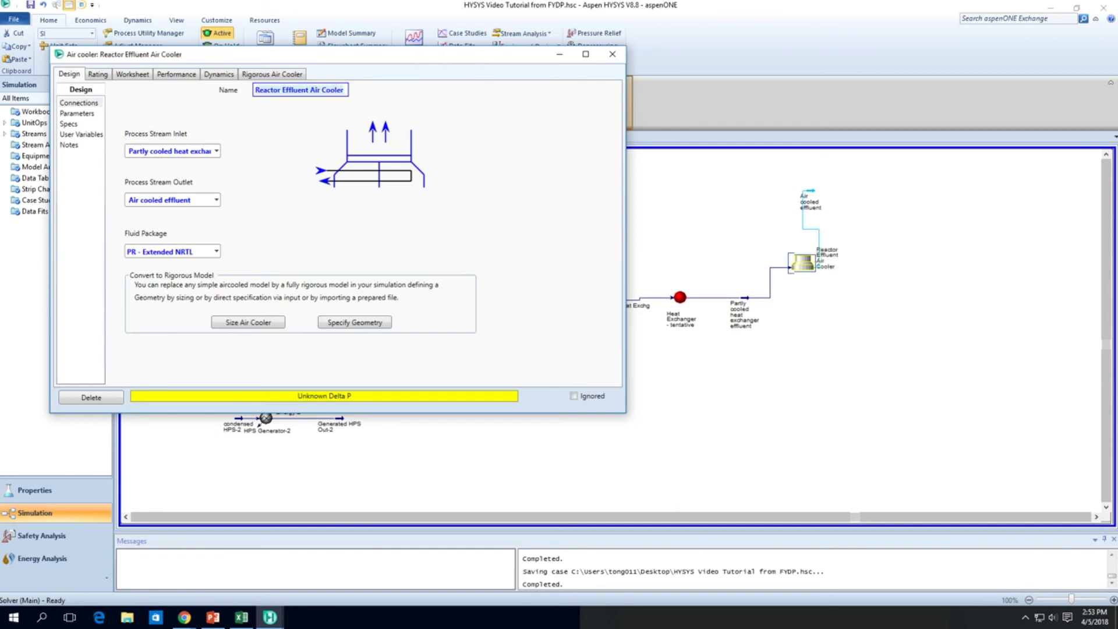
Set the air intake temperature to 32 °C and process stream pressure drop to 100 kPa
click(76, 113)
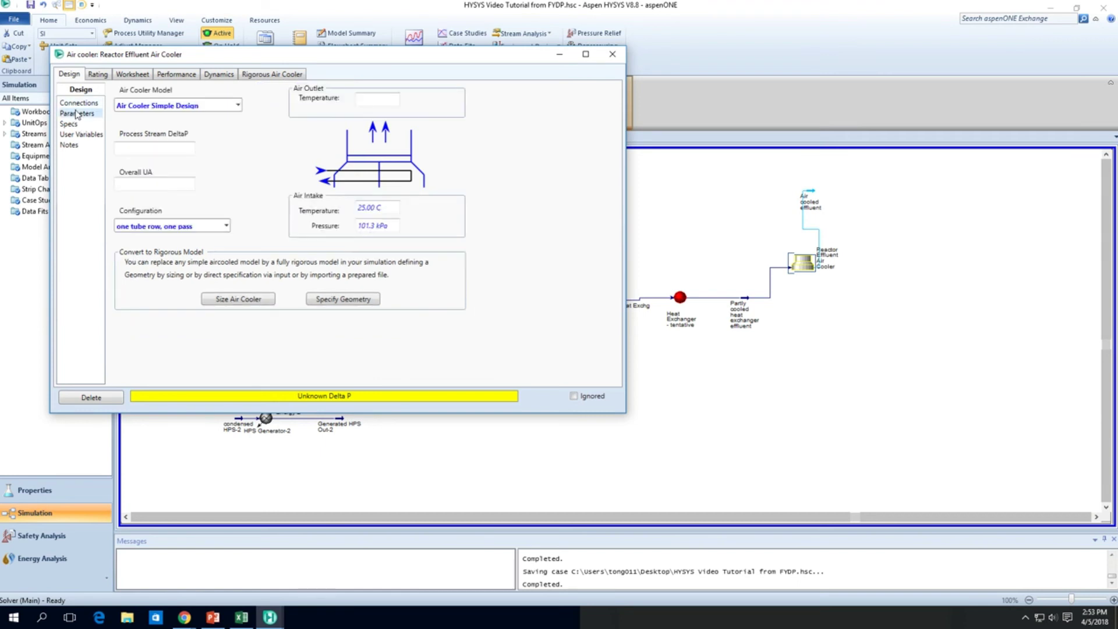
click(386, 206)
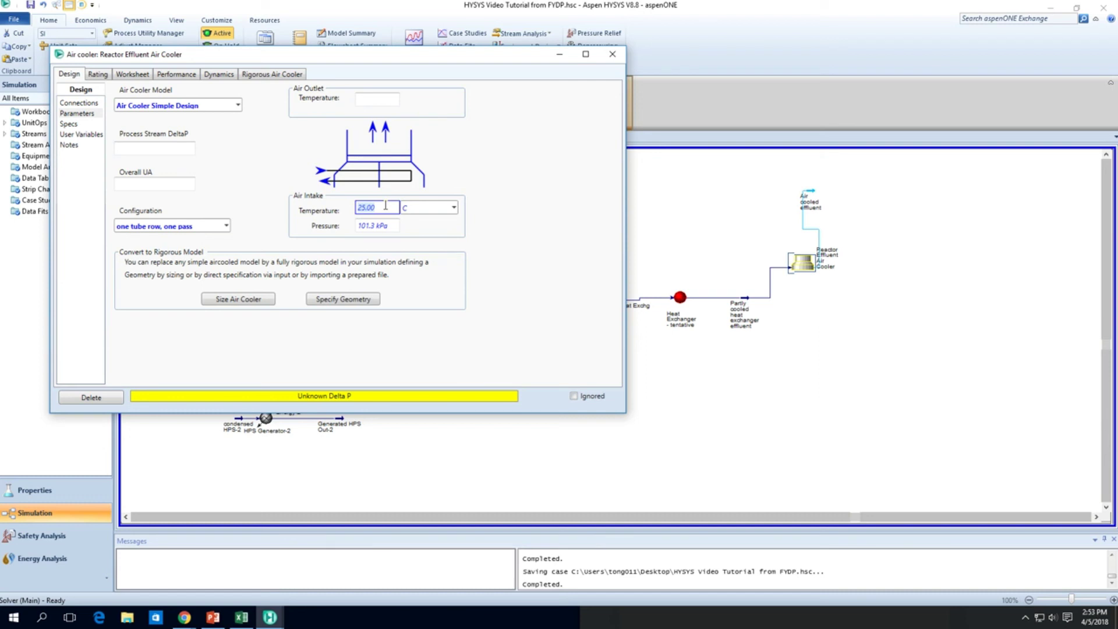
text(32)
key(Return)
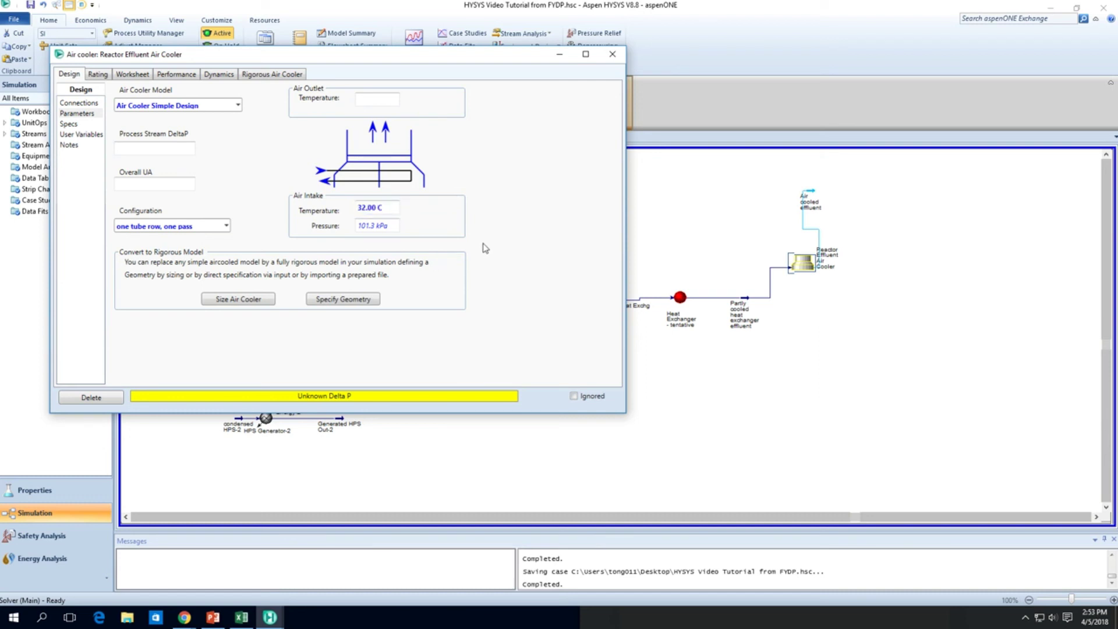
click(149, 151)
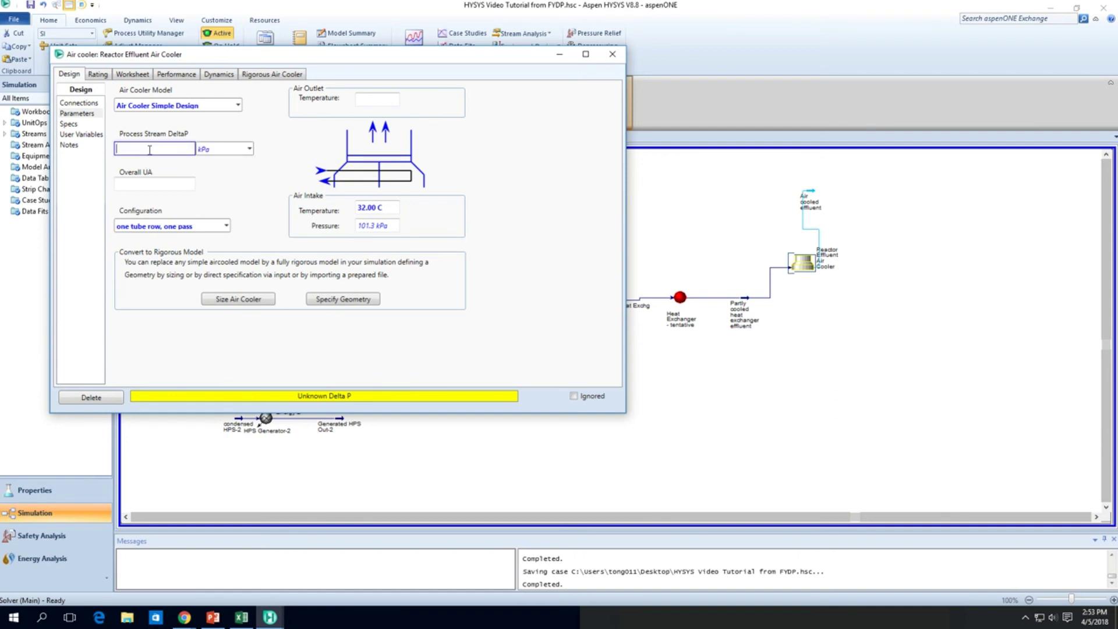
text(100)
key(Return)
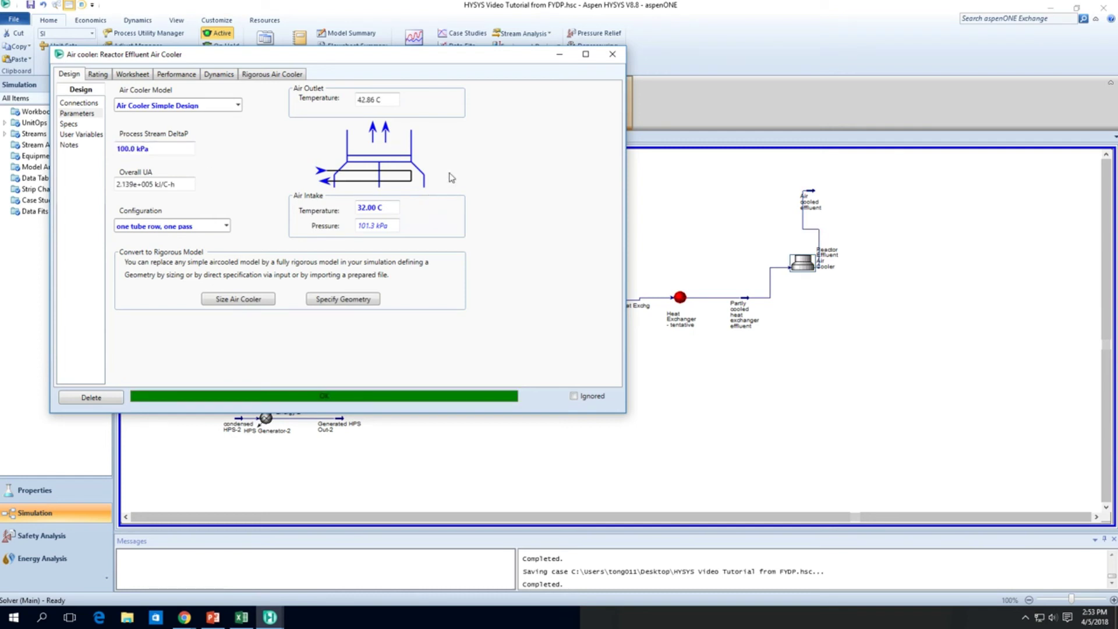
Check the calculated air outlet temperature and the Air cooled effluent stream conditions
click(372, 101)
click(389, 105)
click(932, 278)
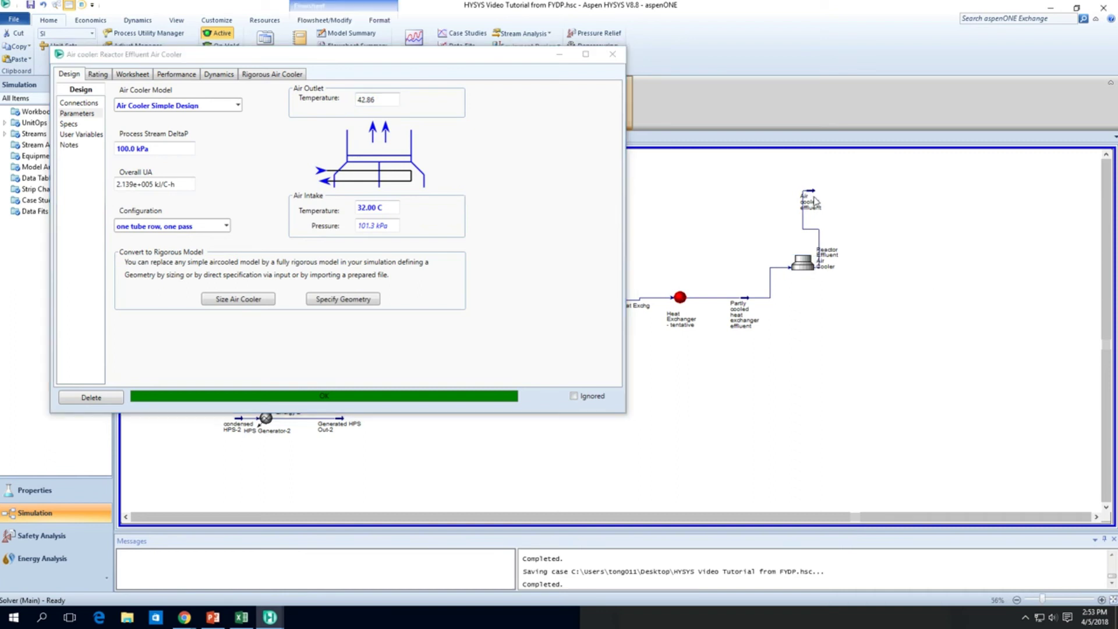
mouse_move(814, 200)
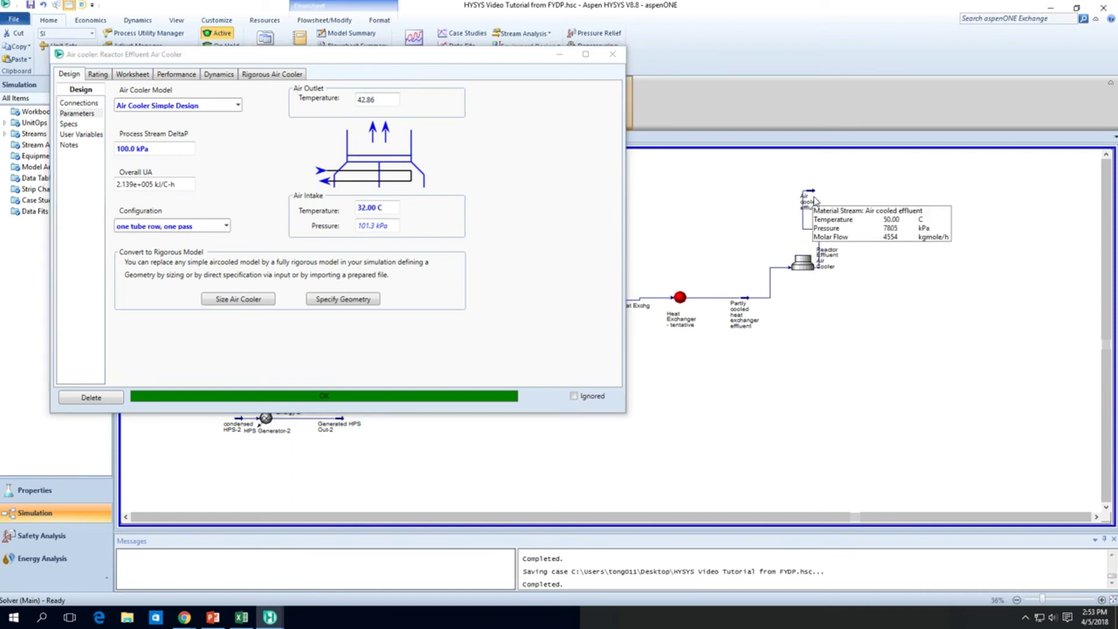